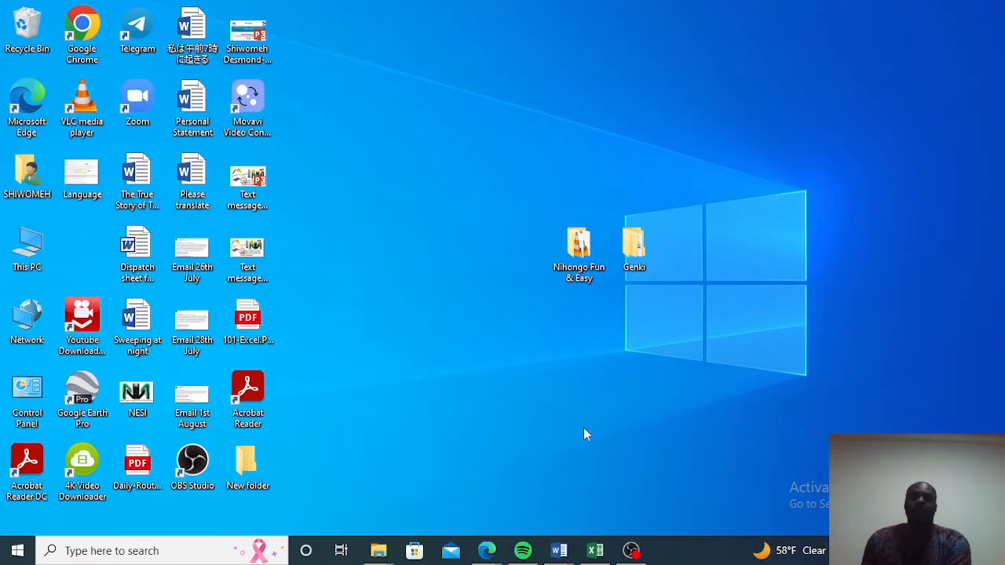
mouse_move(561, 556)
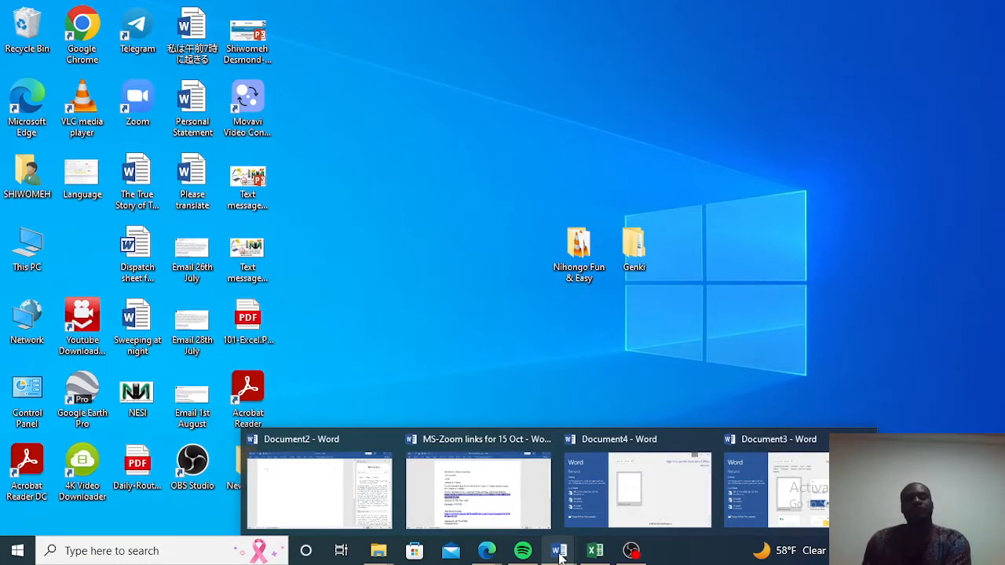
click(559, 552)
right_click(560, 554)
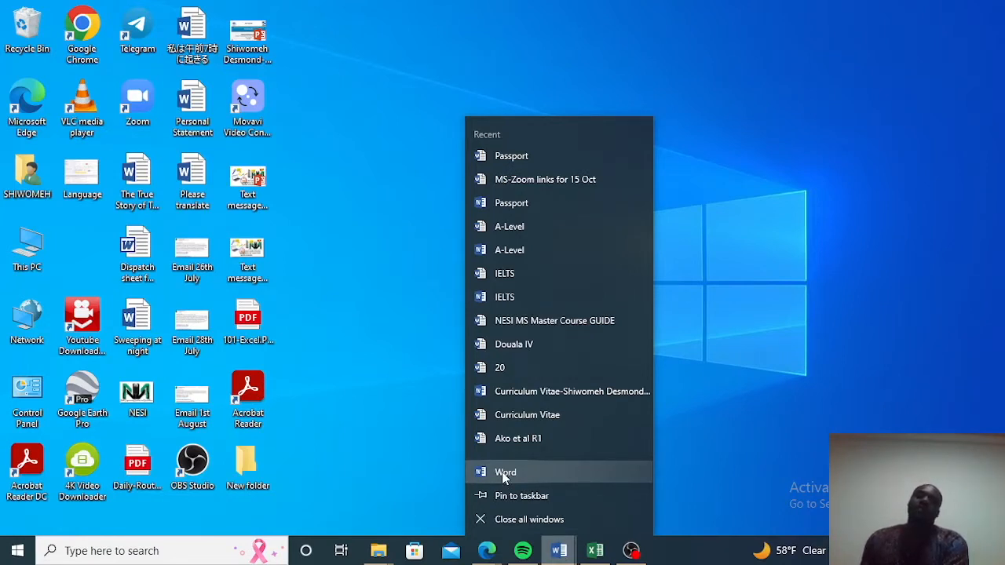
Search Windows for "wor", launch the Word app from the results and maximize its window
click(175, 552)
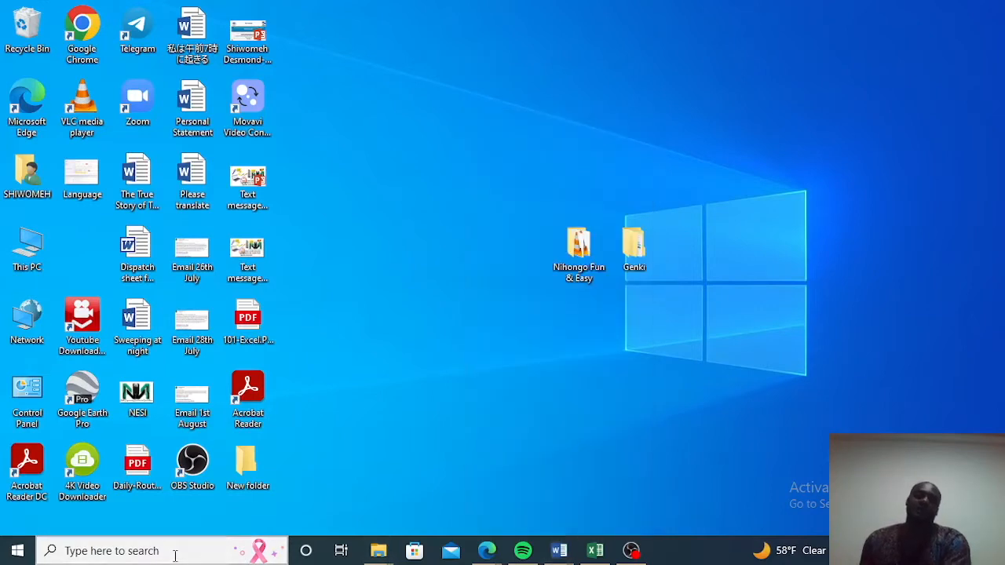
text(wor)
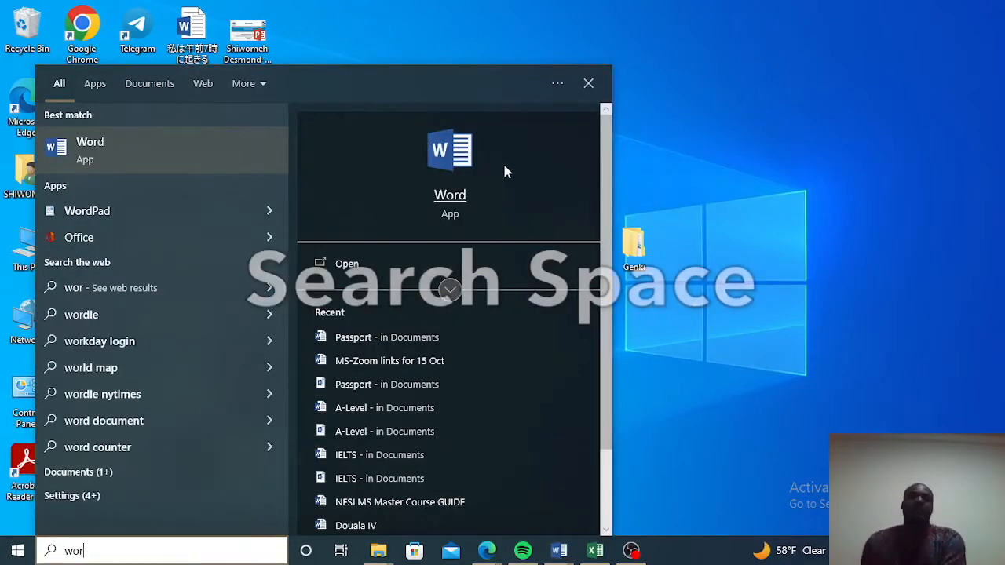
click(460, 166)
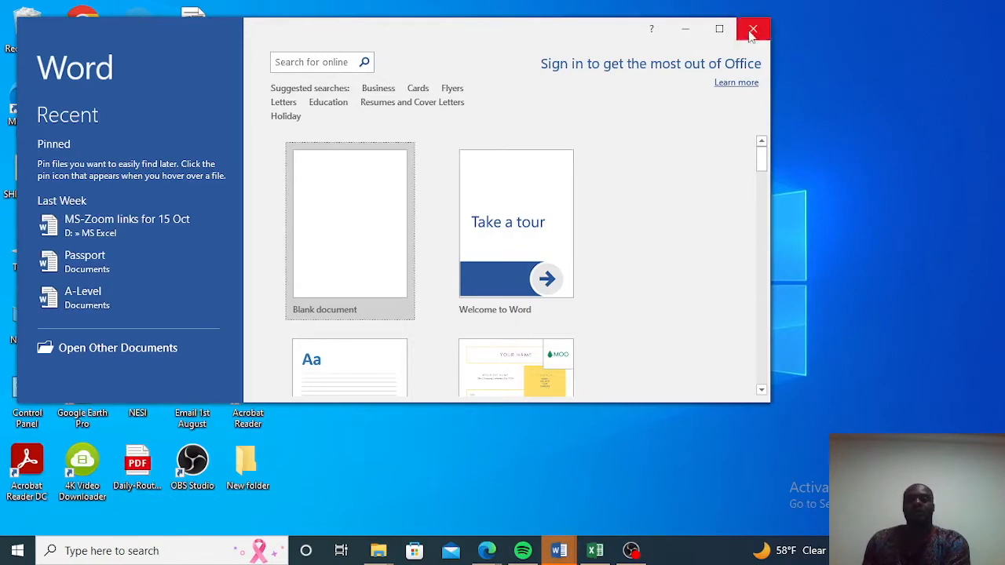
click(719, 29)
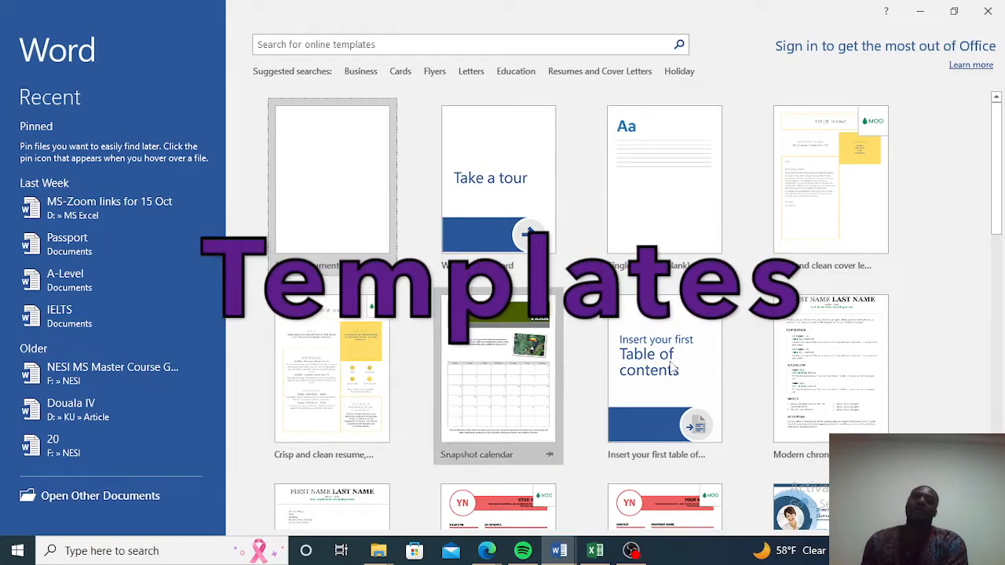
Look through the document templates offered on the start screen, from the blank document to the brochures, calendars and reports
scroll(516, 337, down, 3)
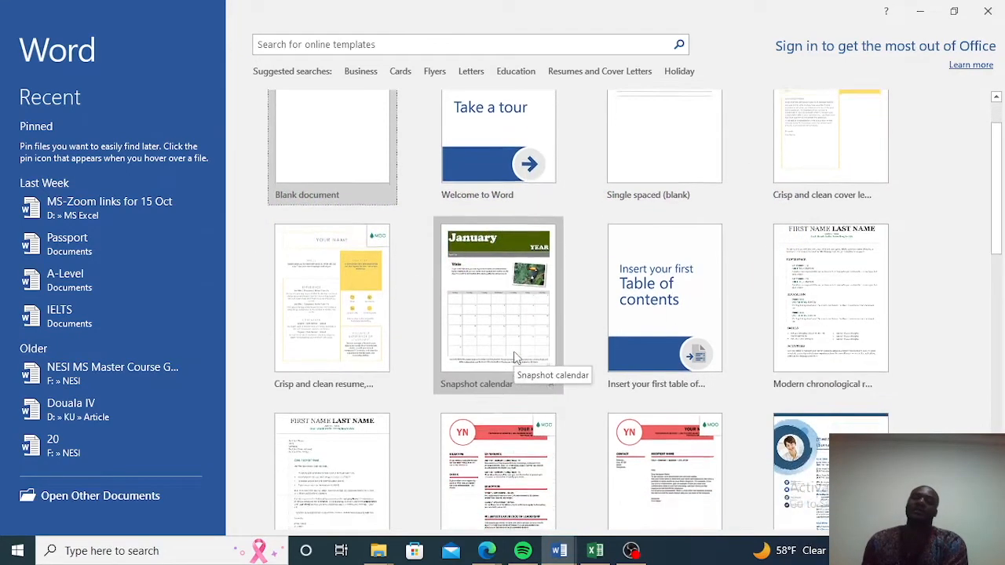
scroll(515, 356, down, 8)
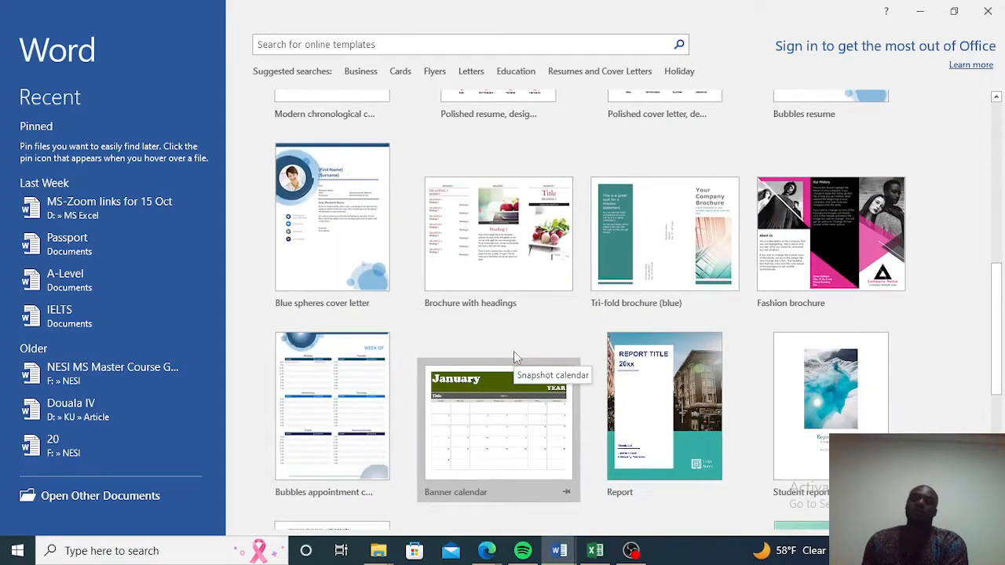
scroll(513, 350, up, 5)
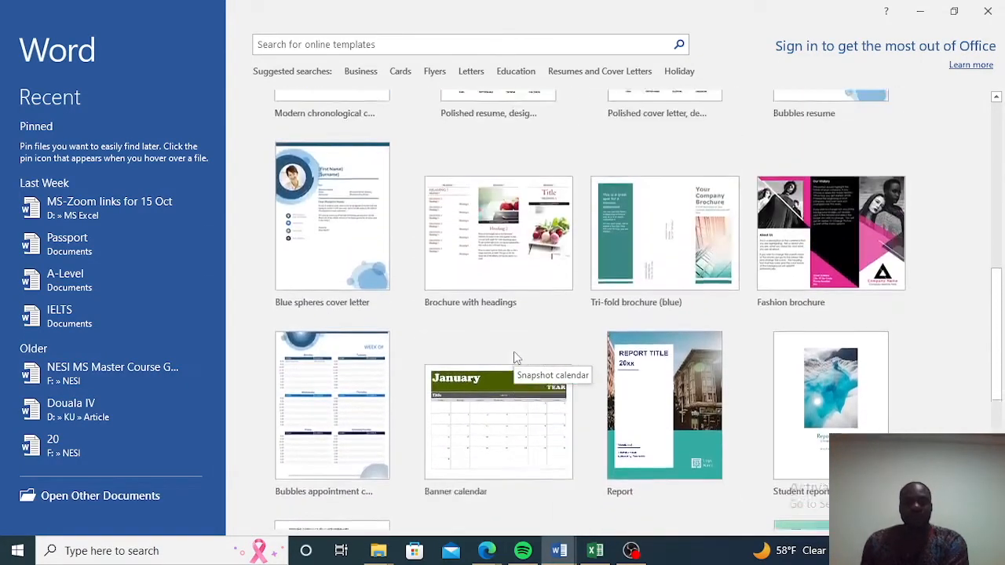
scroll(513, 351, up, 1)
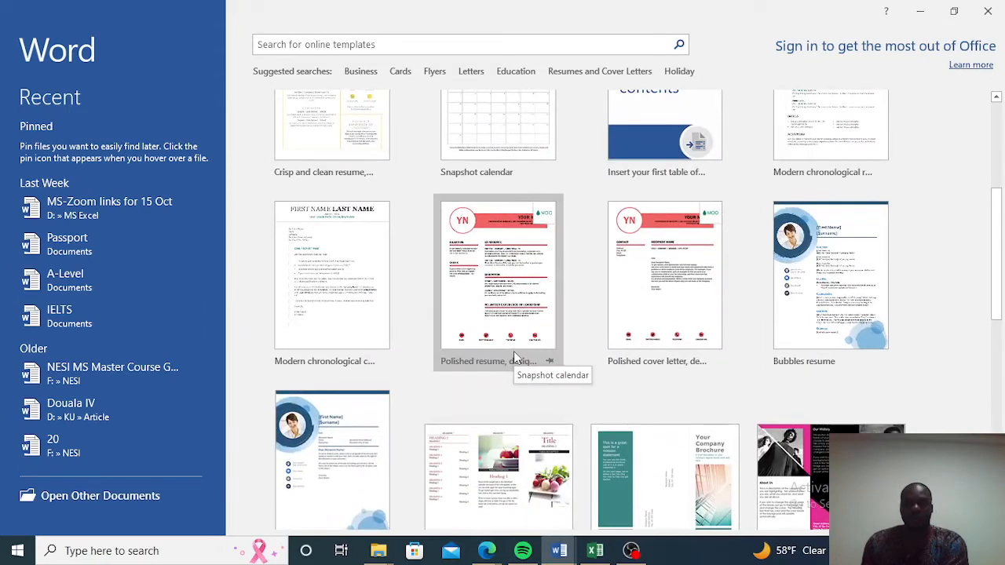
scroll(513, 350, down, 3)
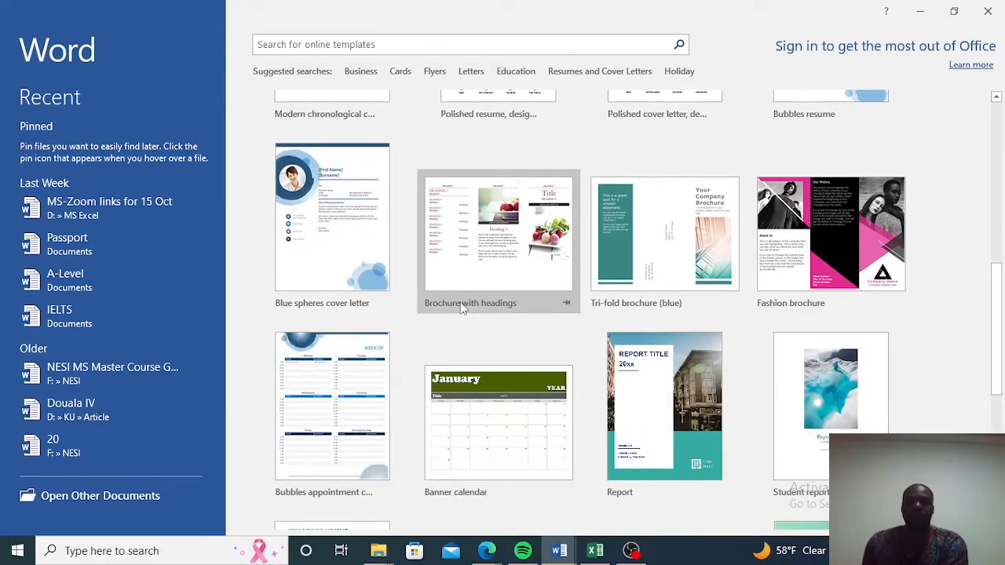
scroll(463, 308, up, 5)
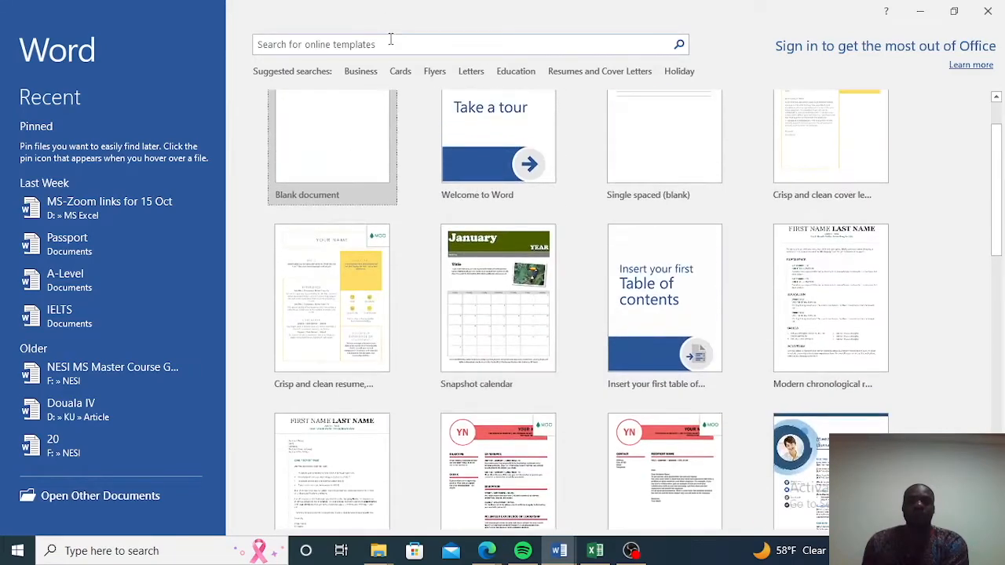
click(390, 44)
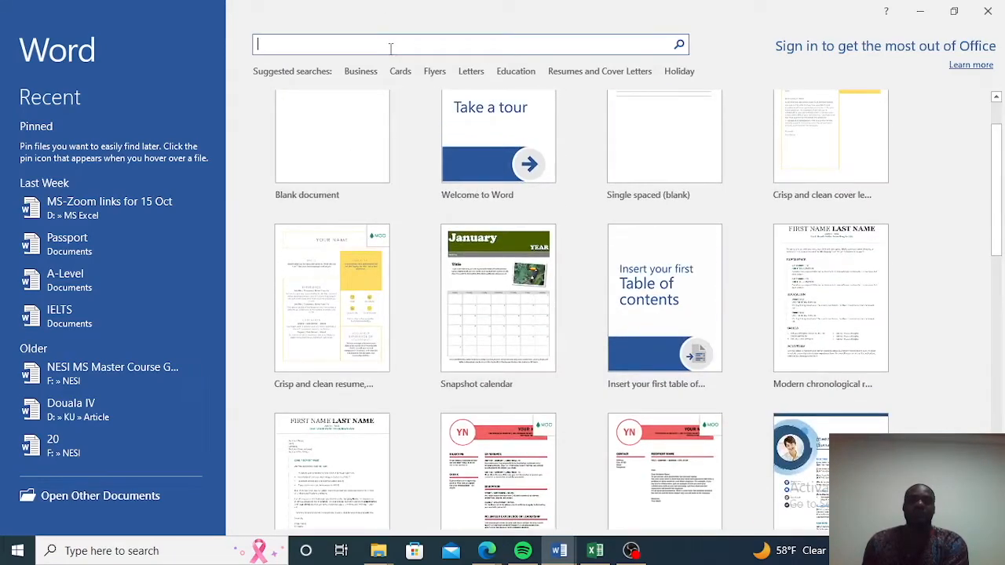
scroll(546, 331, up, 1)
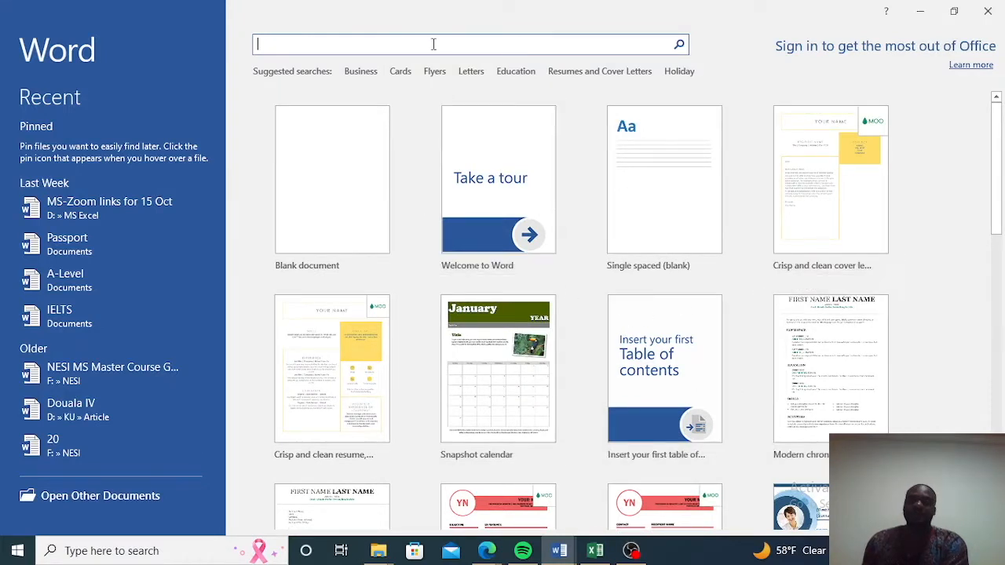
Browse the suggested Business and Education templates, filter the Education ones by Presentations, and return to all templates
click(358, 77)
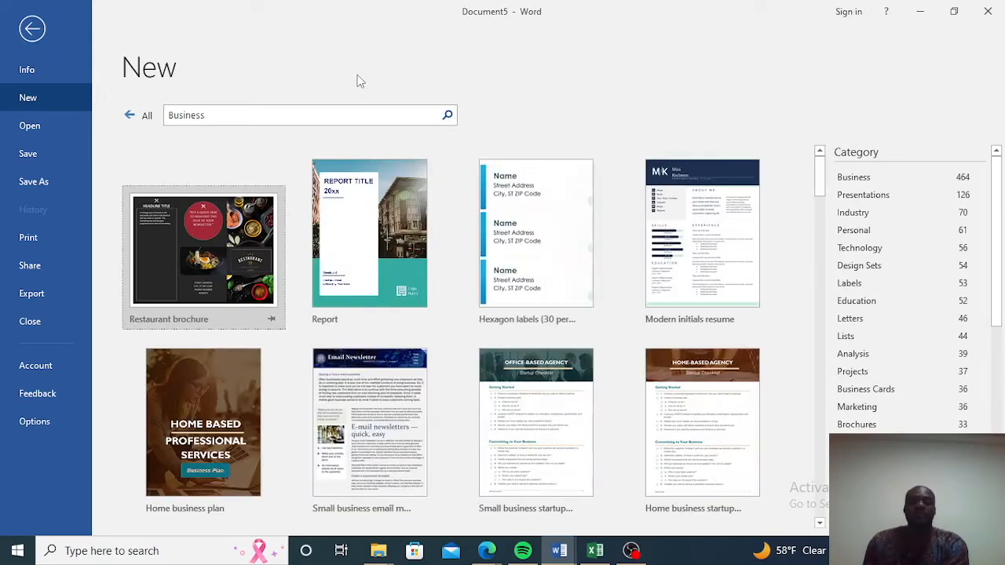
click(139, 116)
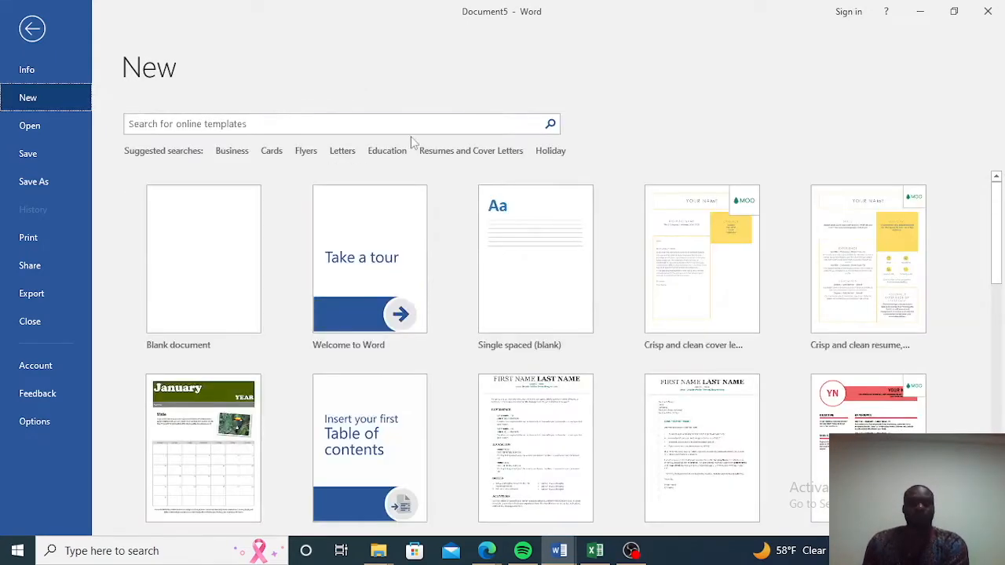
click(384, 155)
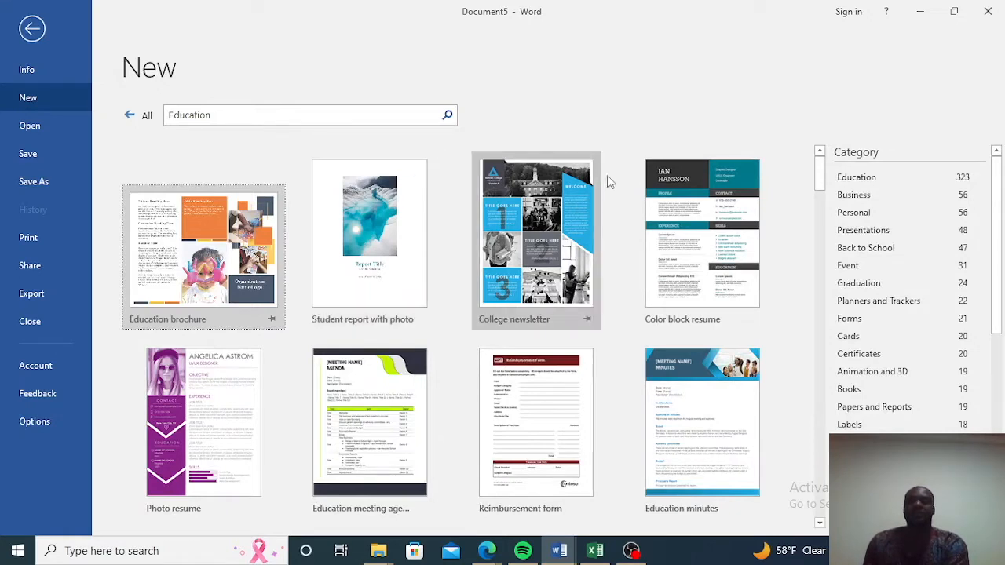
click(878, 229)
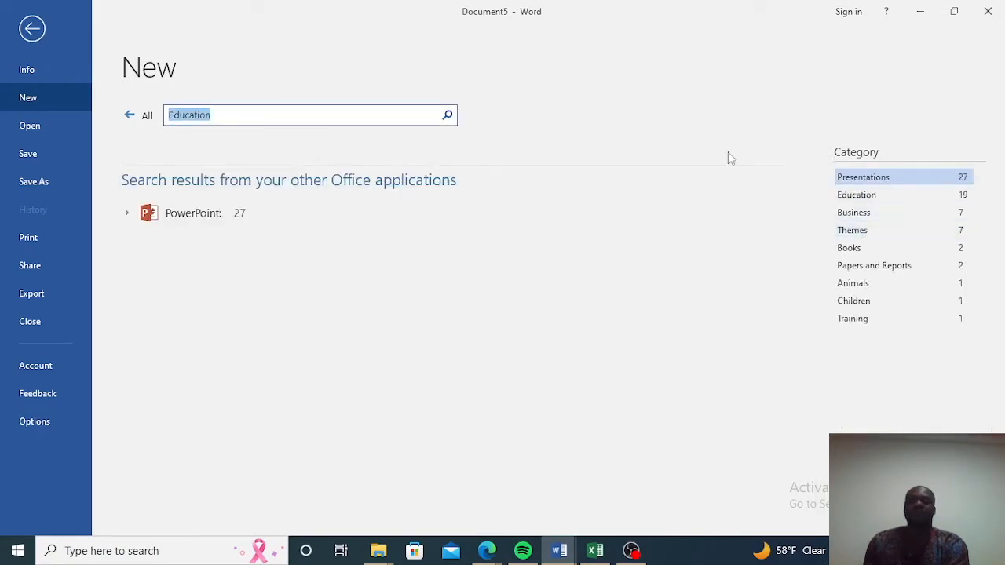
click(134, 116)
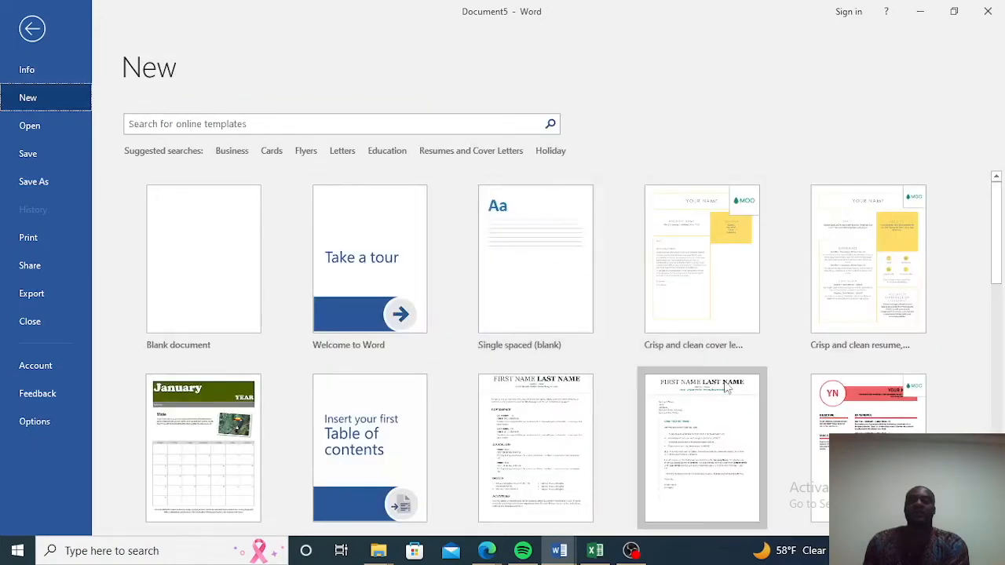
Create a new document from the Blank document template
scroll(730, 384, down, 5)
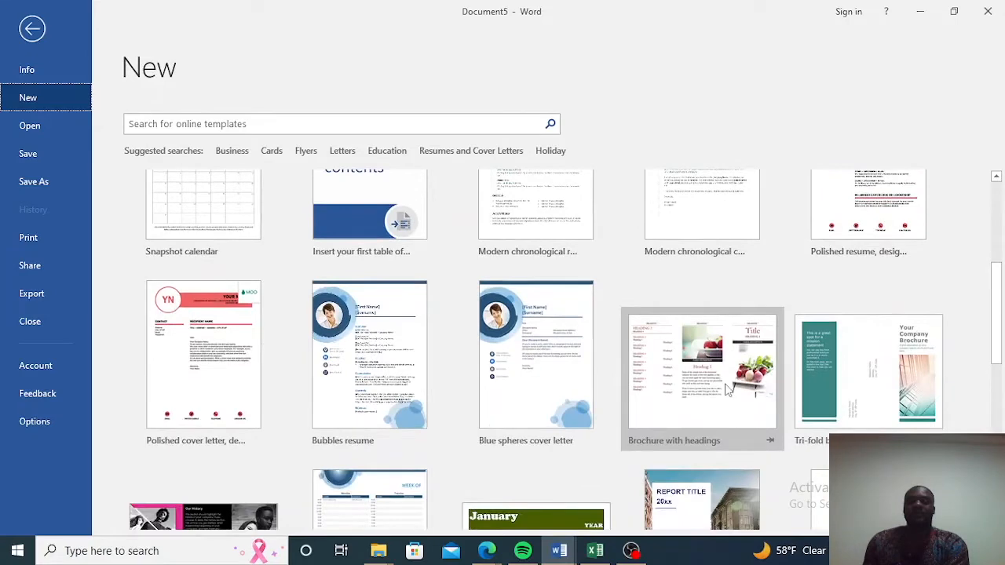
scroll(726, 389, down, 4)
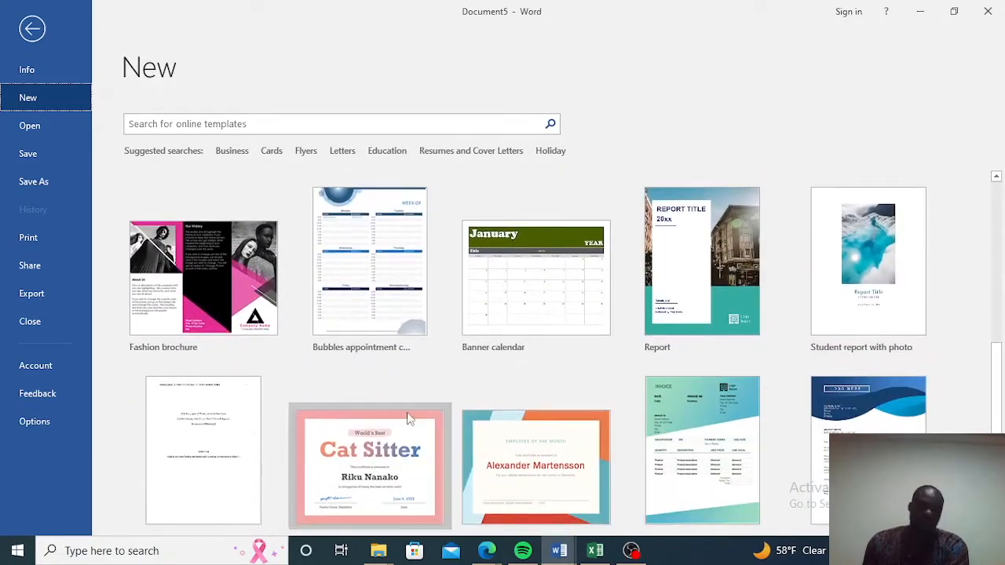
scroll(389, 416, up, 8)
scroll(384, 416, up, 1)
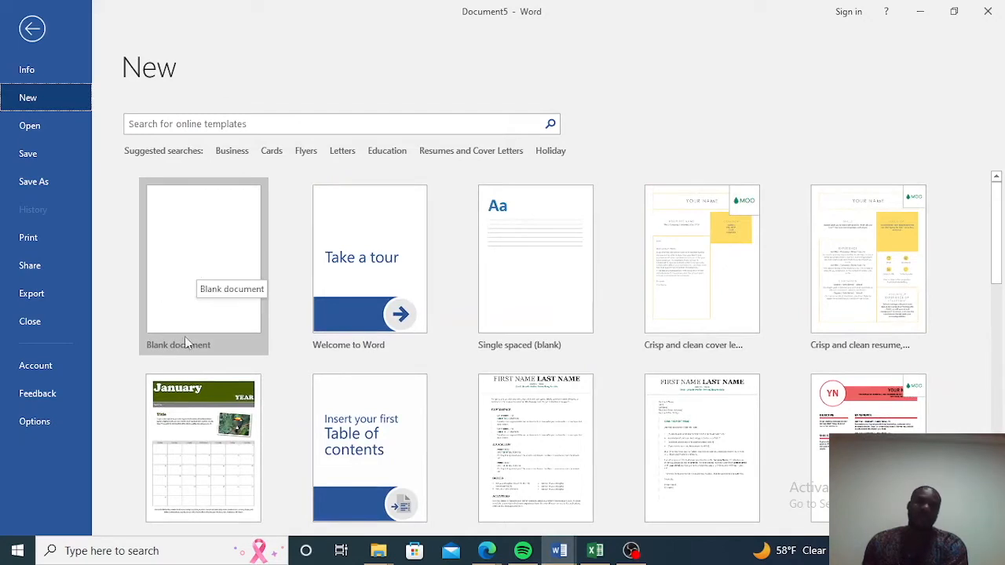
click(199, 260)
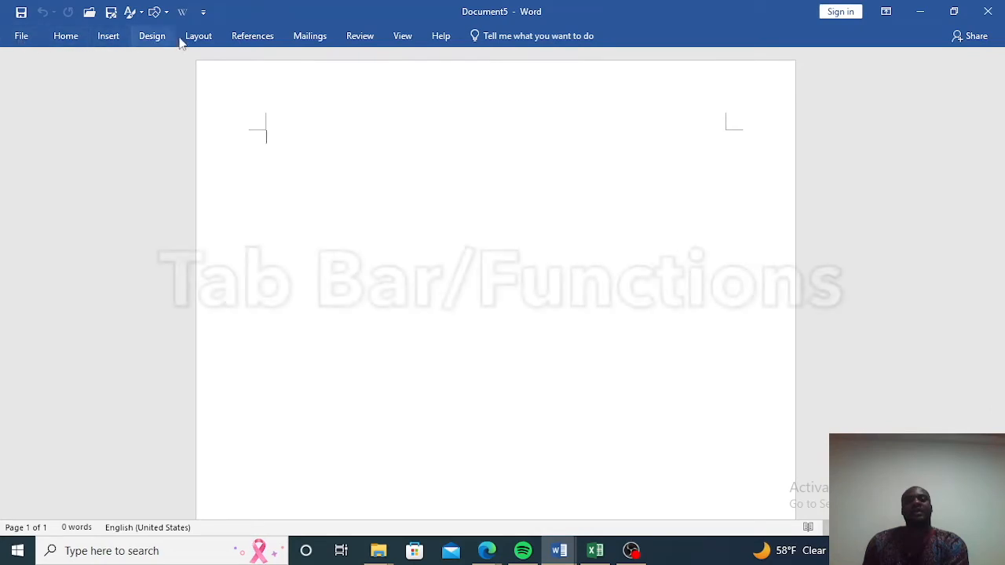
click(70, 40)
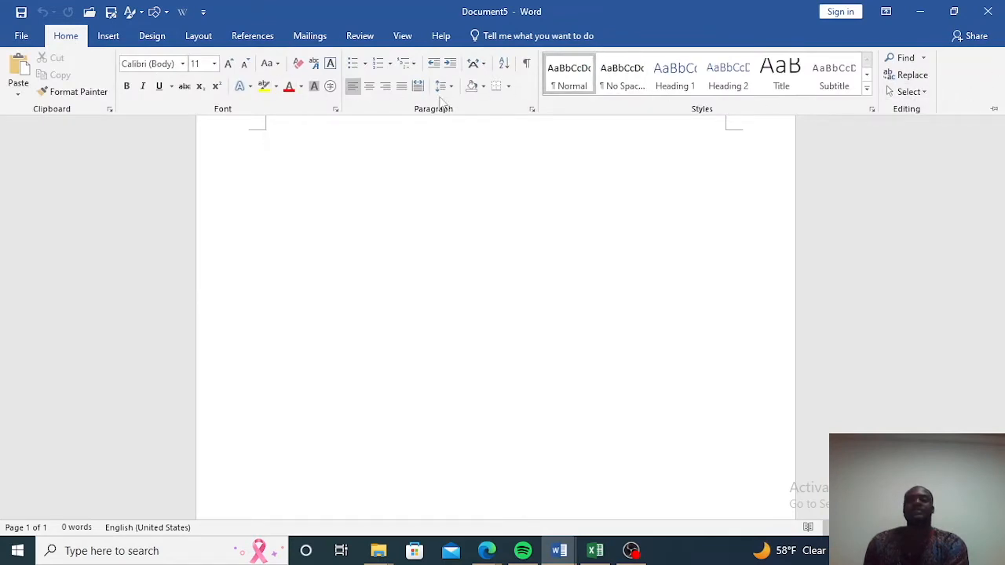
click(109, 36)
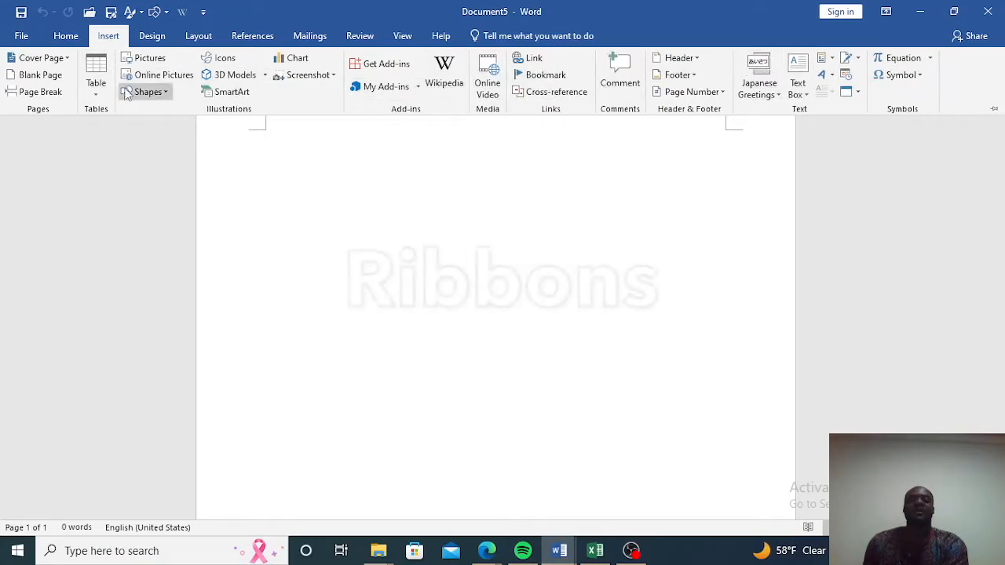
click(154, 44)
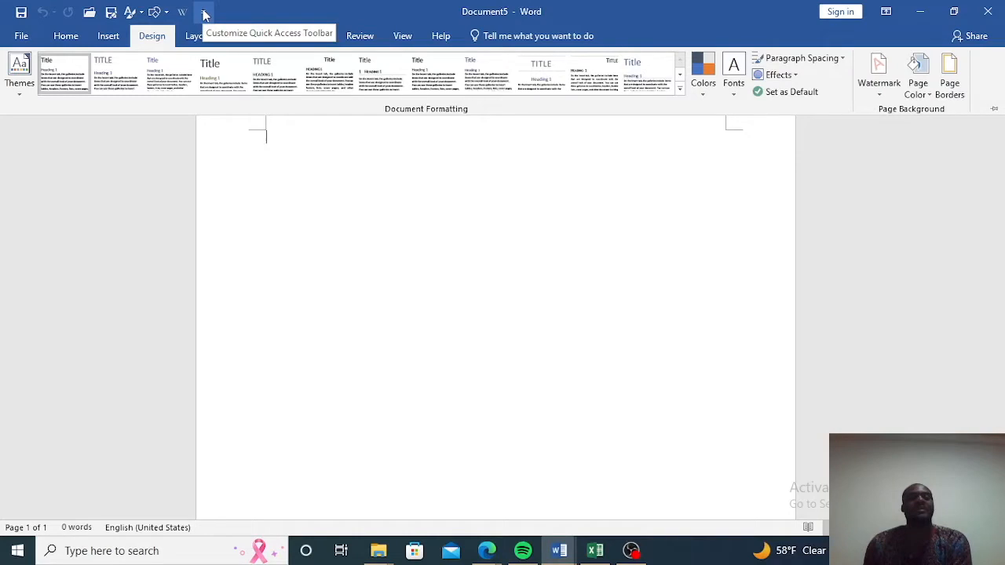
Insert the human heart model from the Animated for Education category of the online 3D models into the blank document
click(108, 38)
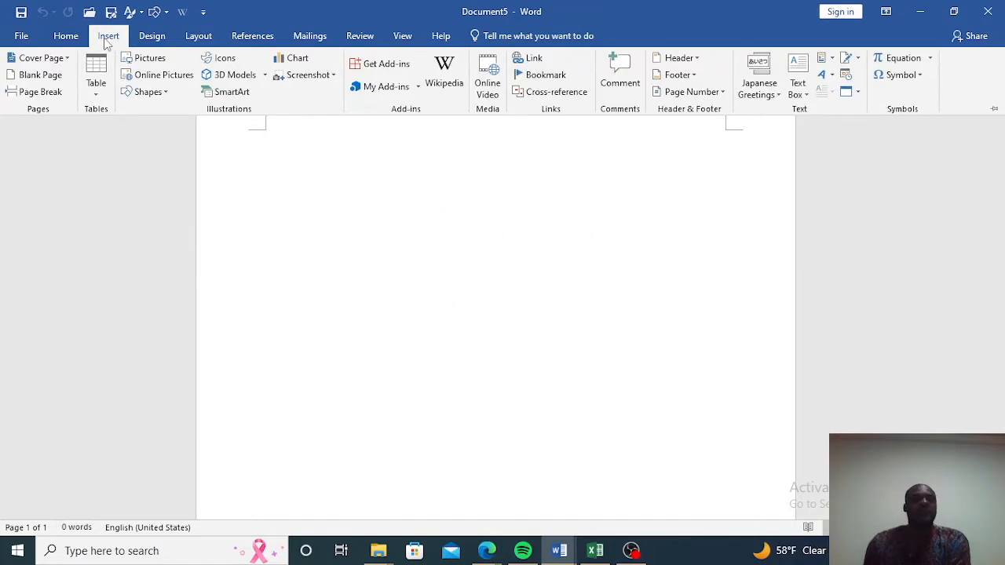
click(264, 75)
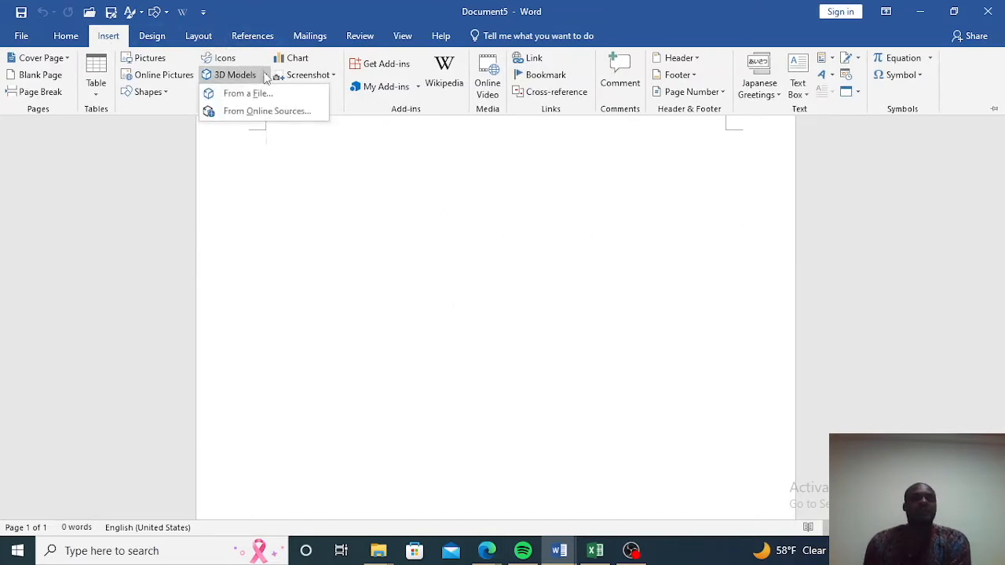
click(263, 111)
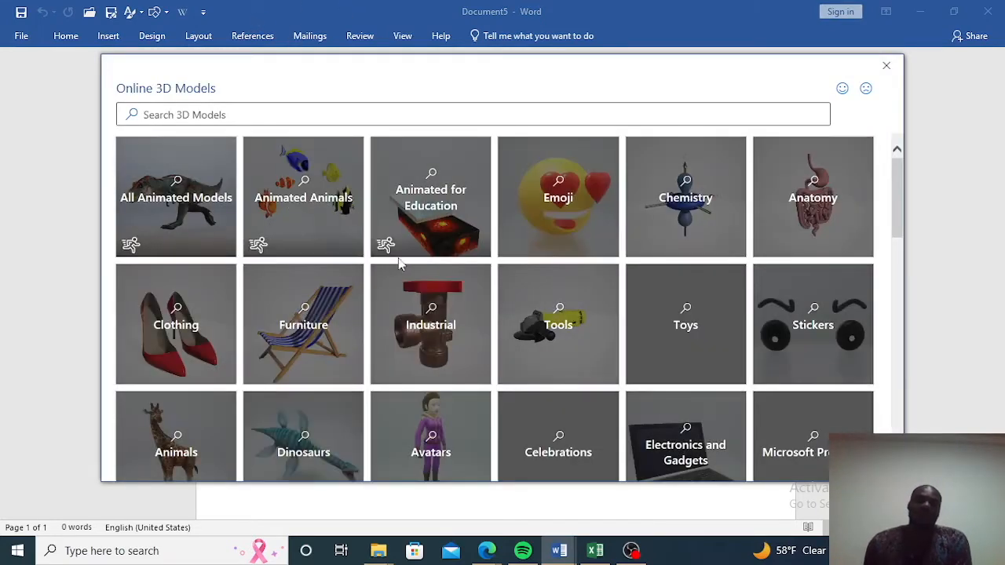
scroll(433, 245, down, 1)
scroll(426, 246, up, 1)
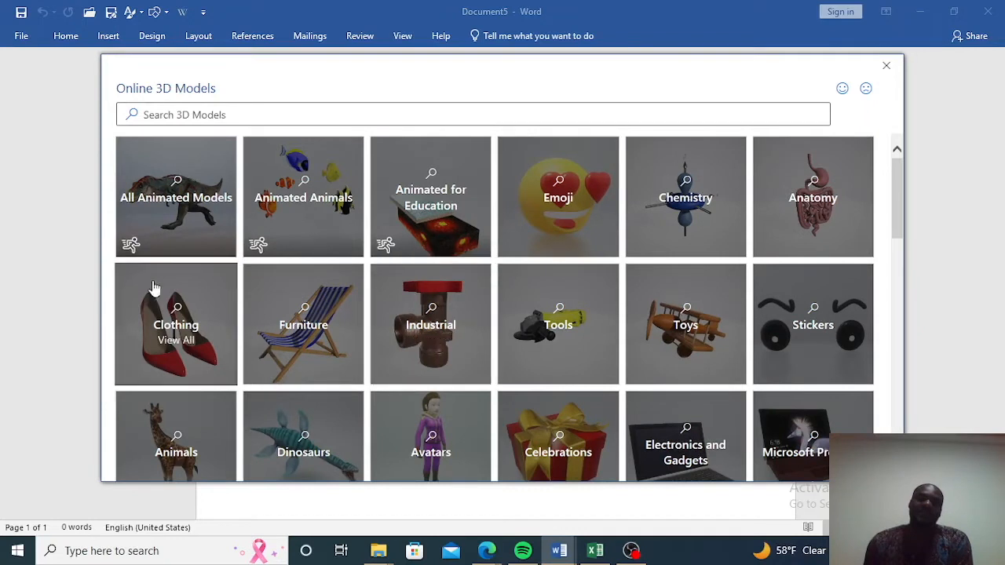
click(429, 236)
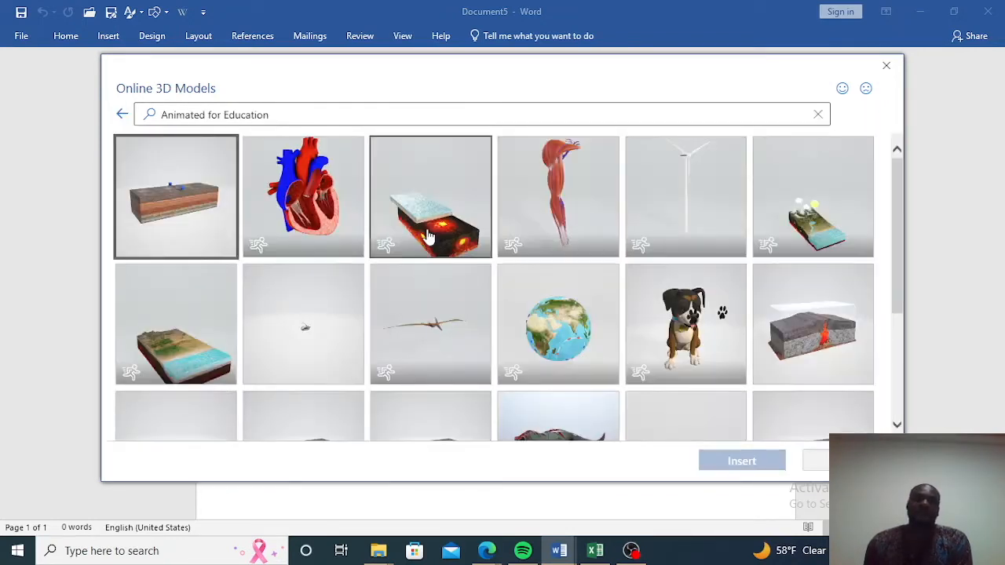
click(292, 228)
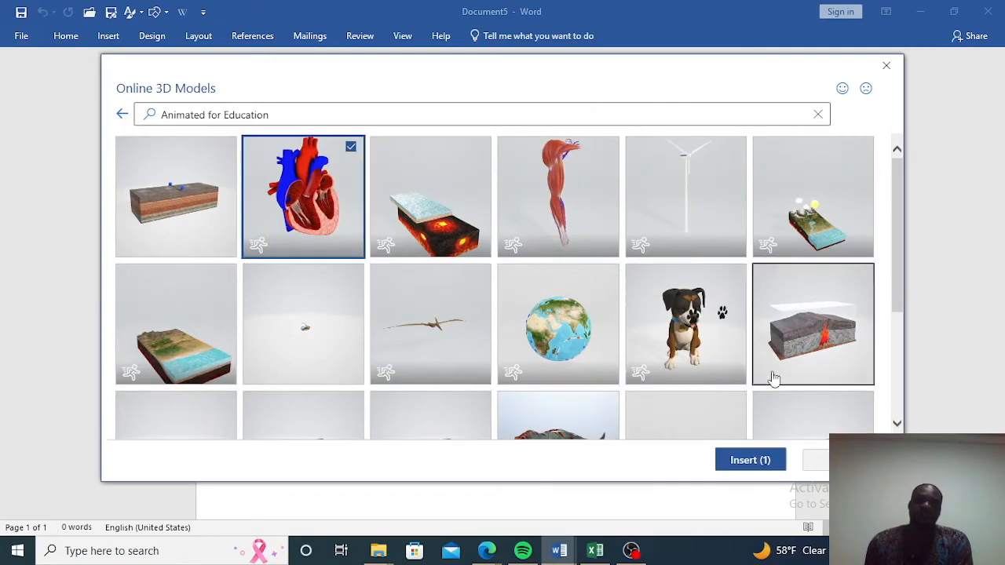
click(756, 465)
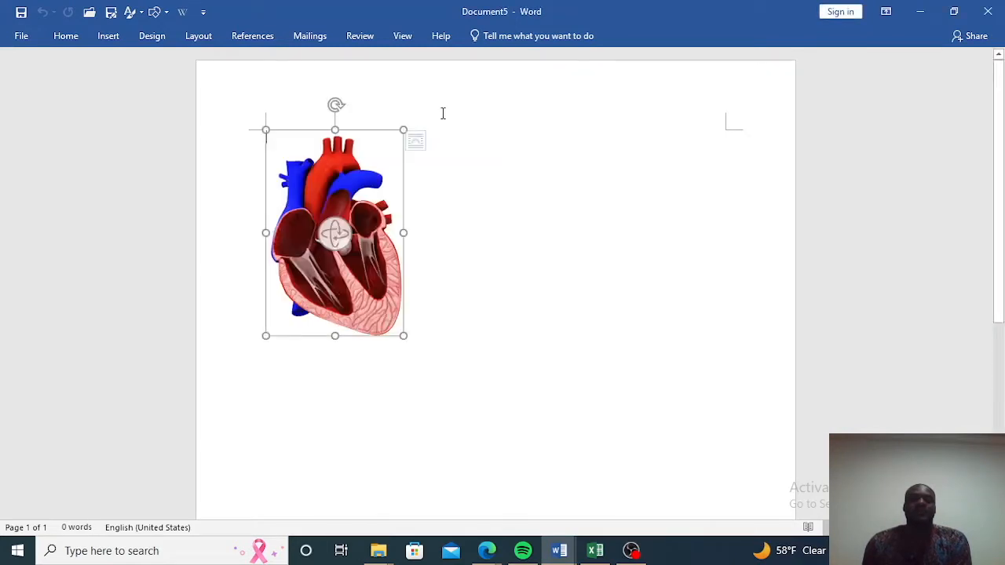
Rotate the heart 3D model in place to tilt its viewing angle, and deselect it
click(345, 240)
drag(335, 233, 335, 200)
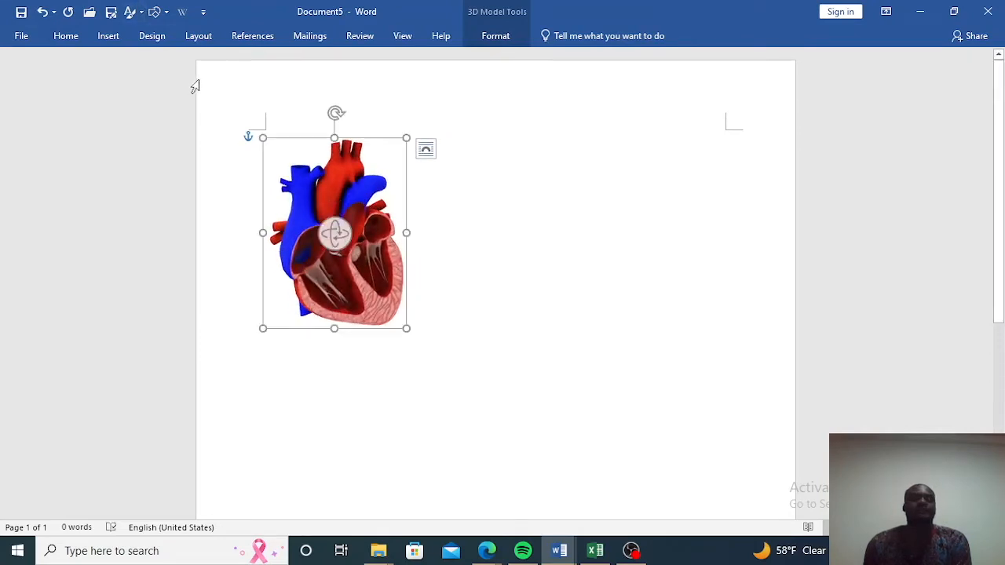
click(478, 156)
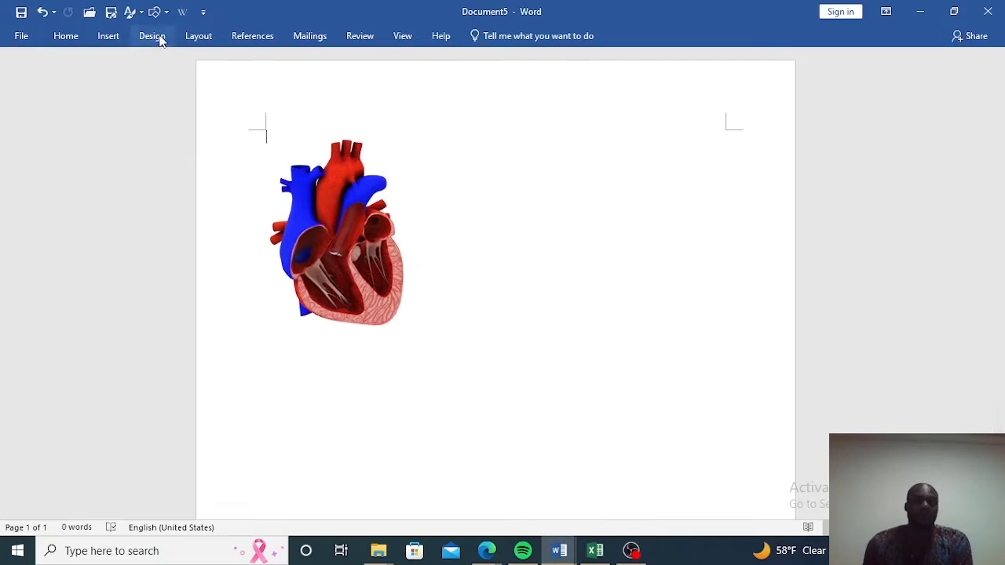
Examine the Layout, References, Home and Insert commands, including the available chart types, without inserting a chart
click(201, 40)
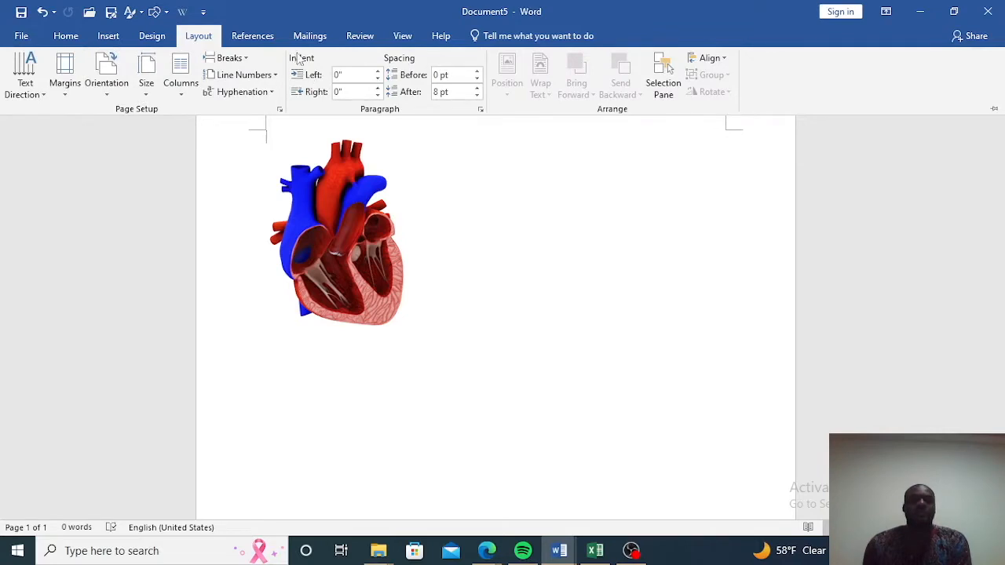
click(267, 37)
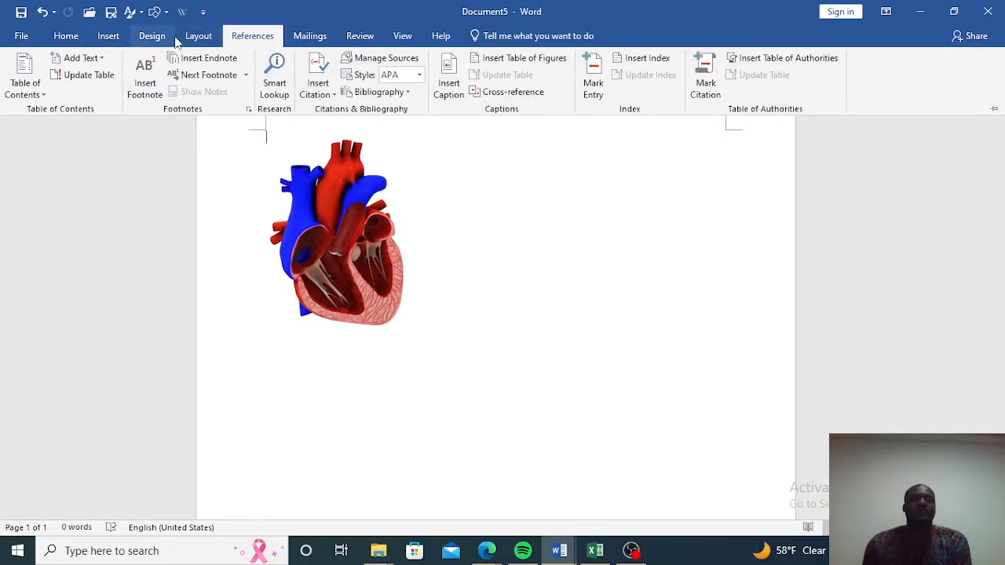
click(78, 39)
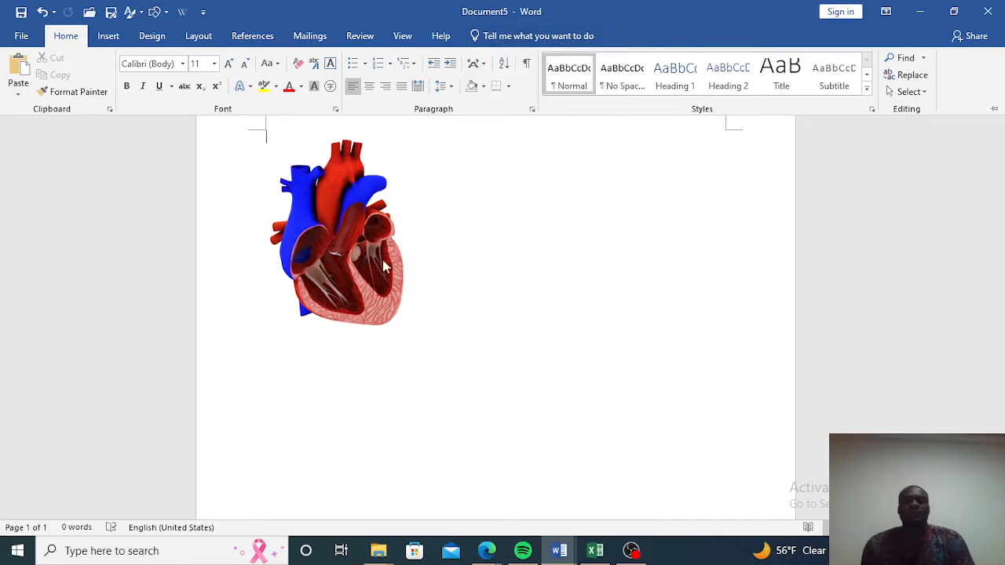
click(122, 43)
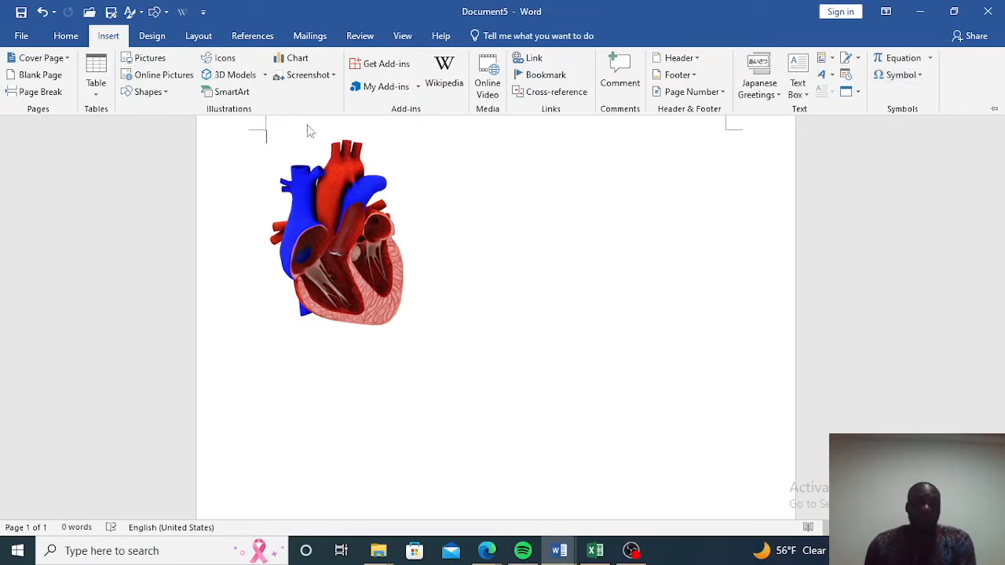
click(305, 63)
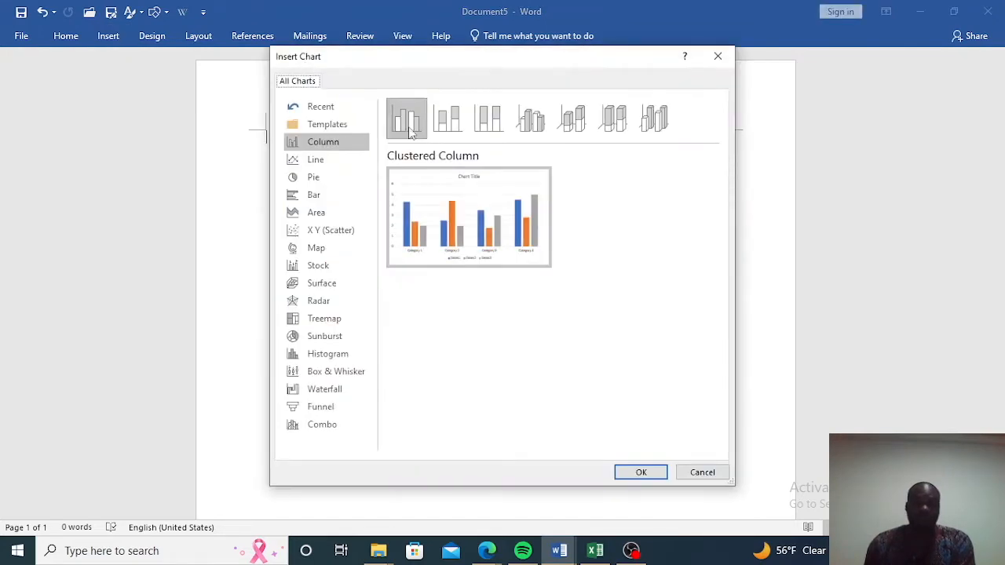
click(718, 59)
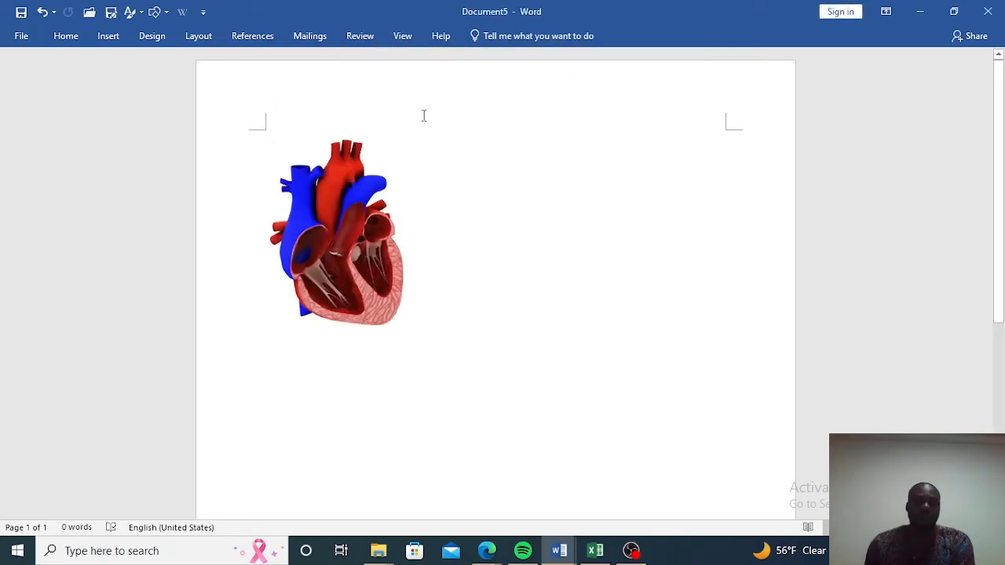
Pin the ribbon so its commands stay displayed while working in the document
click(68, 36)
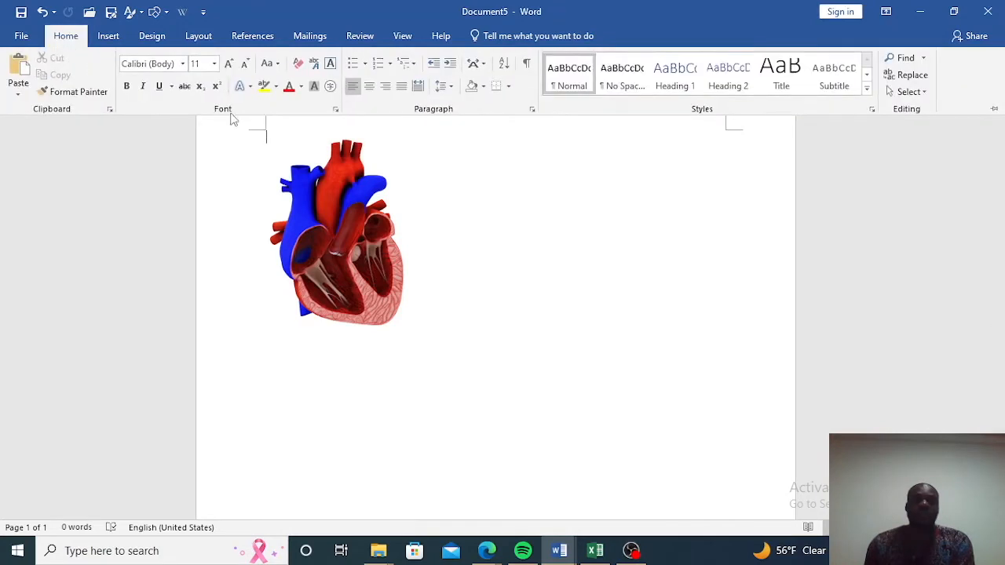
click(540, 216)
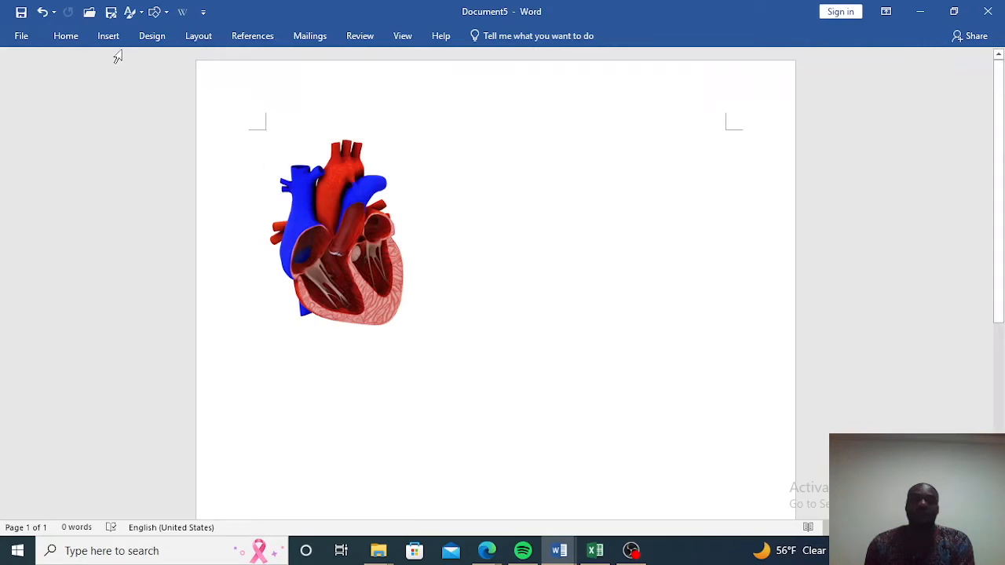
click(75, 41)
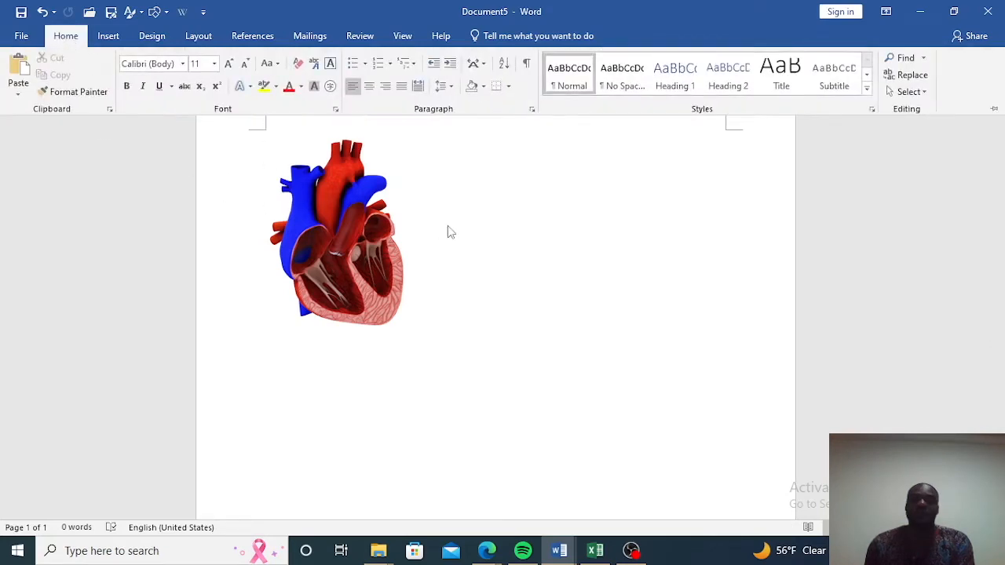
click(447, 226)
click(66, 37)
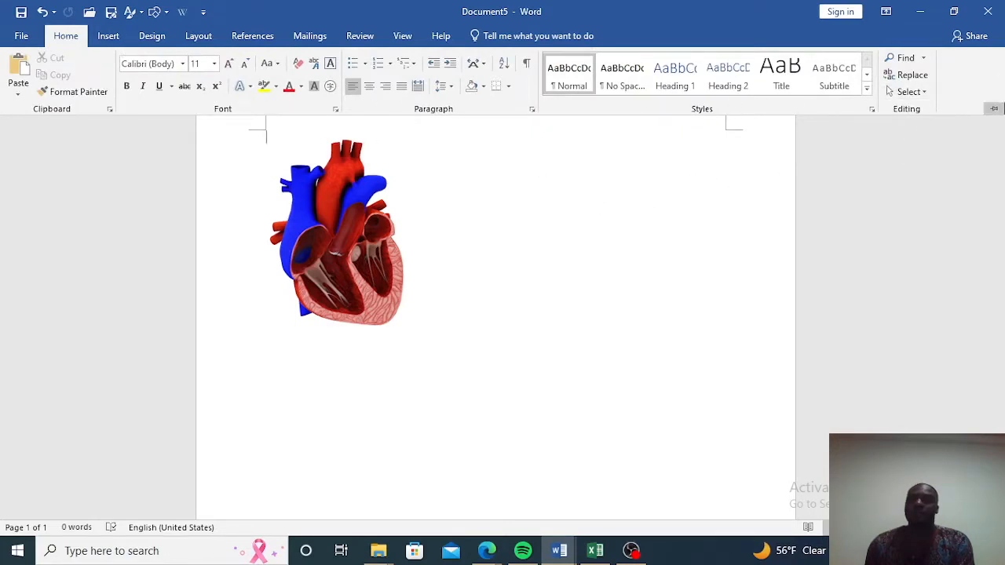
click(994, 111)
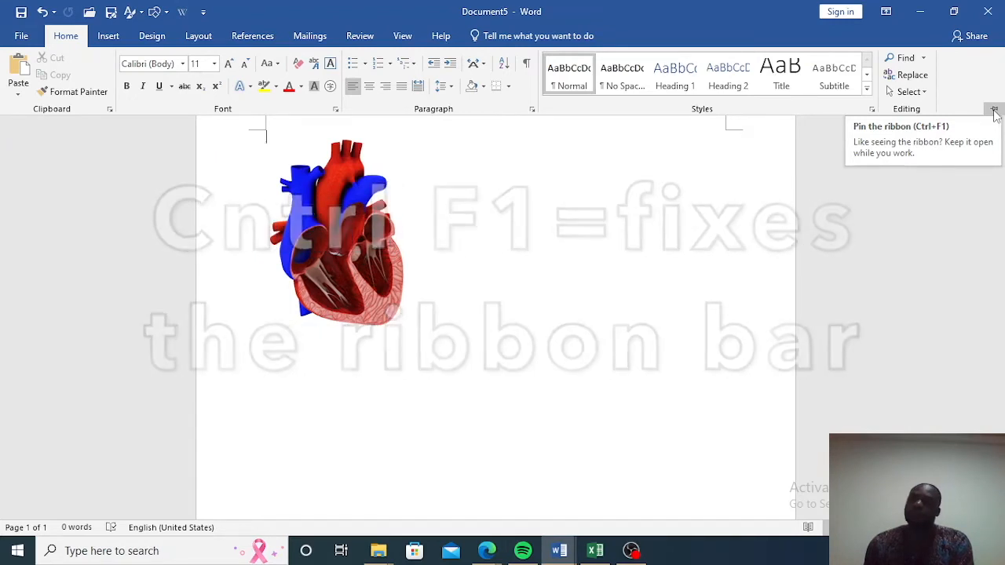
click(995, 114)
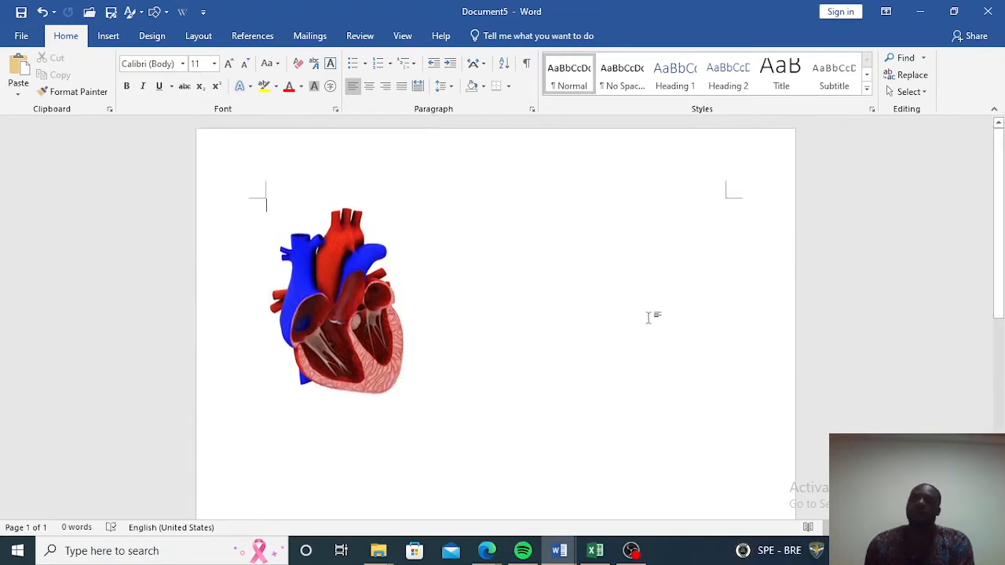
click(144, 252)
click(542, 257)
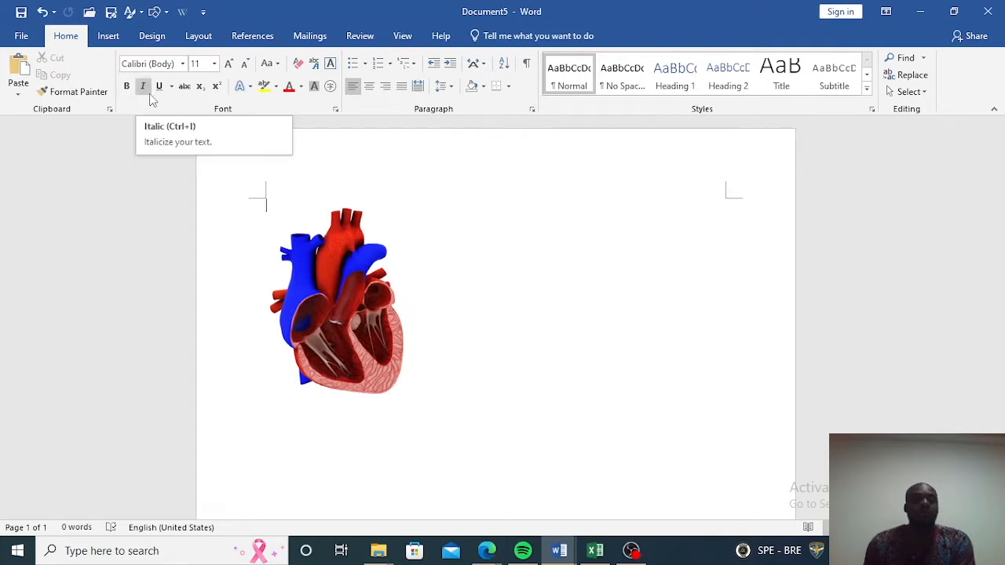
Enlarge the page to examine vertical and horizontal scrolling, and shrink it back to fit the window
click(110, 36)
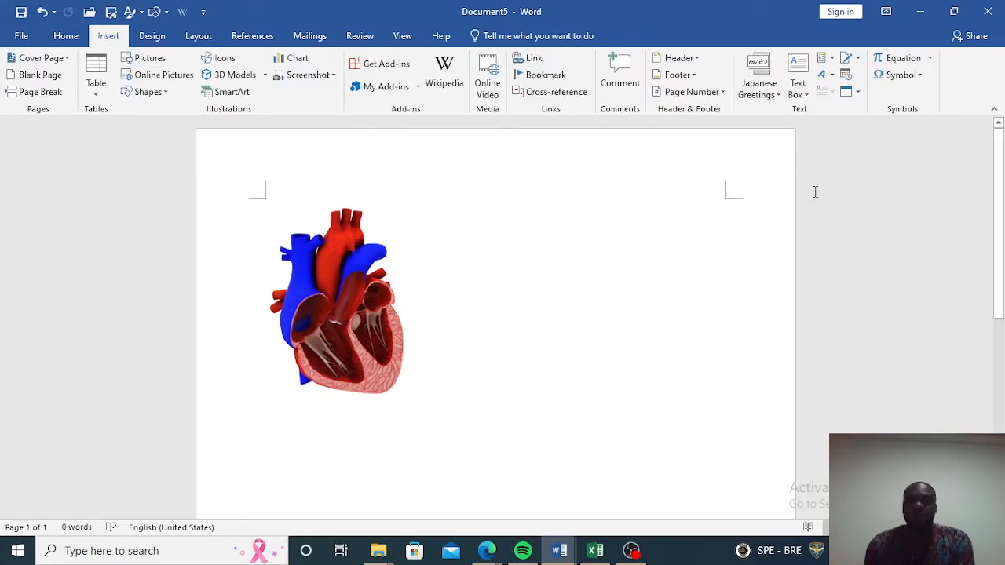
mouse_move(996, 197)
mouse_down()
mouse_move(995, 339)
mouse_move(992, 187)
mouse_up()
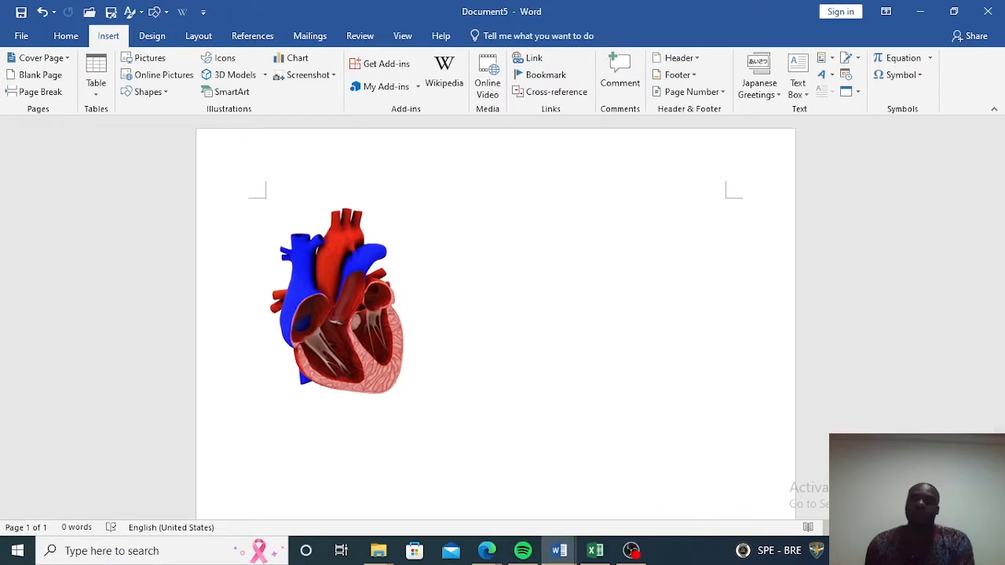
click(930, 527)
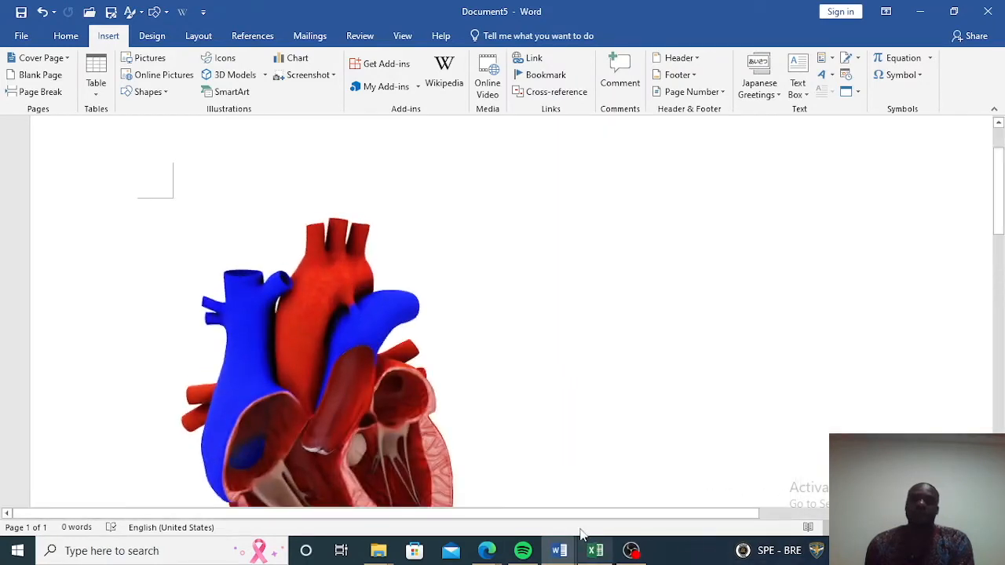
drag(563, 515, 590, 528)
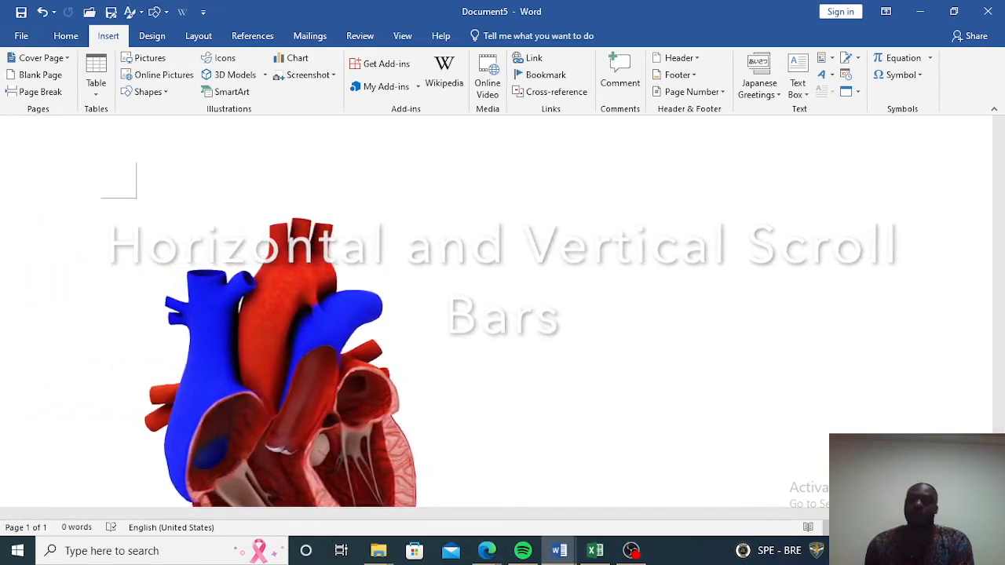
click(923, 527)
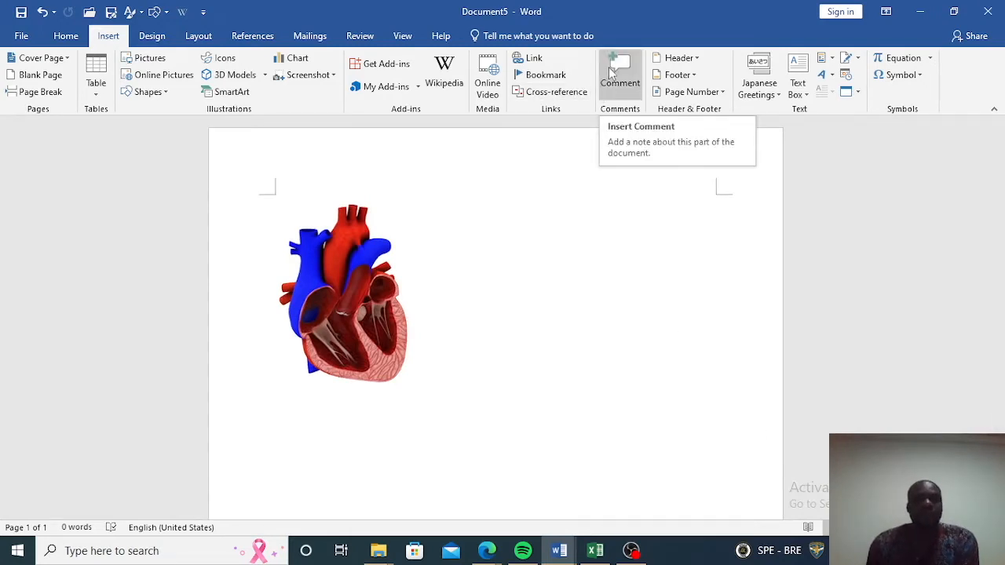
Show the ruler, the gridlines and the Navigation pane for the document
click(402, 36)
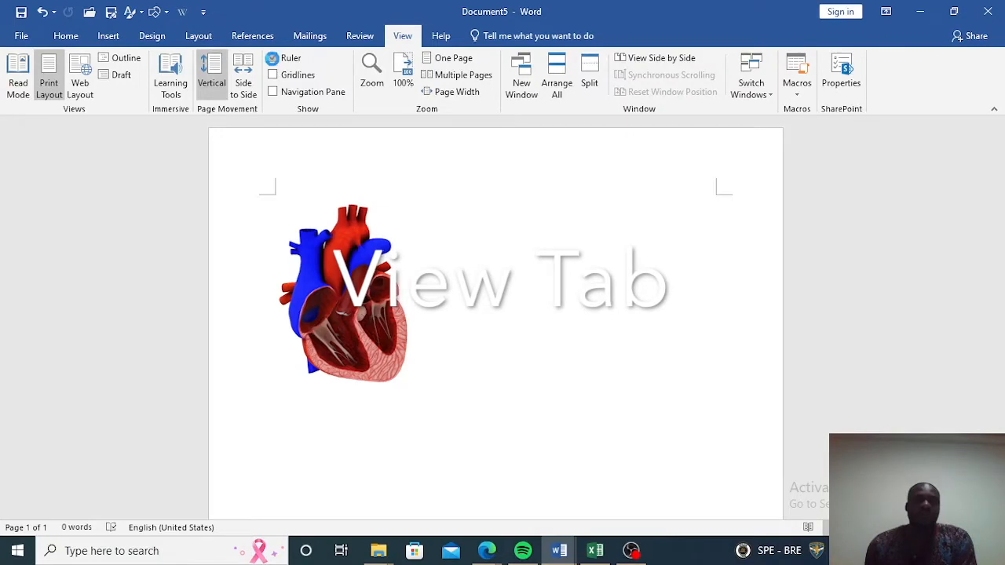
click(272, 58)
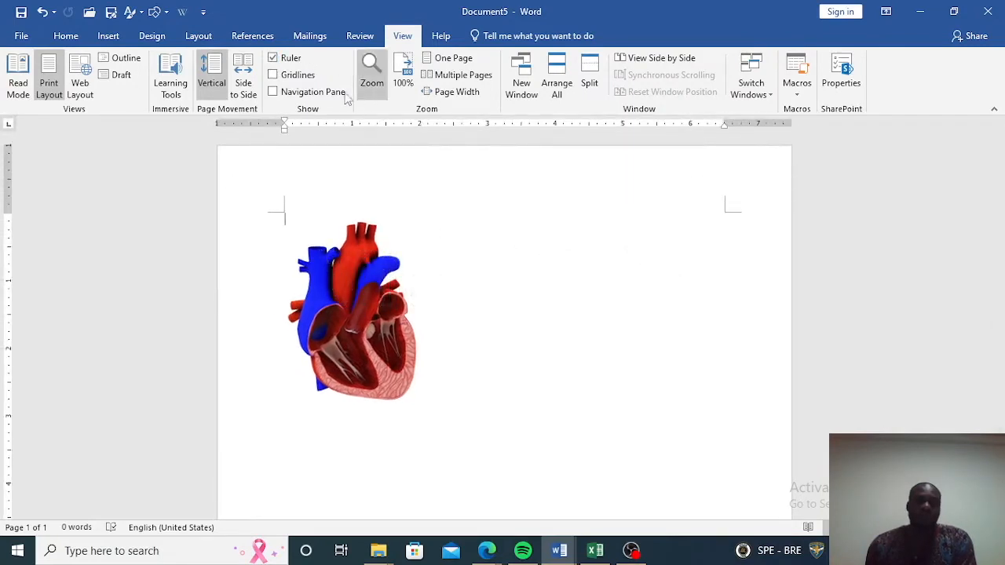
click(273, 76)
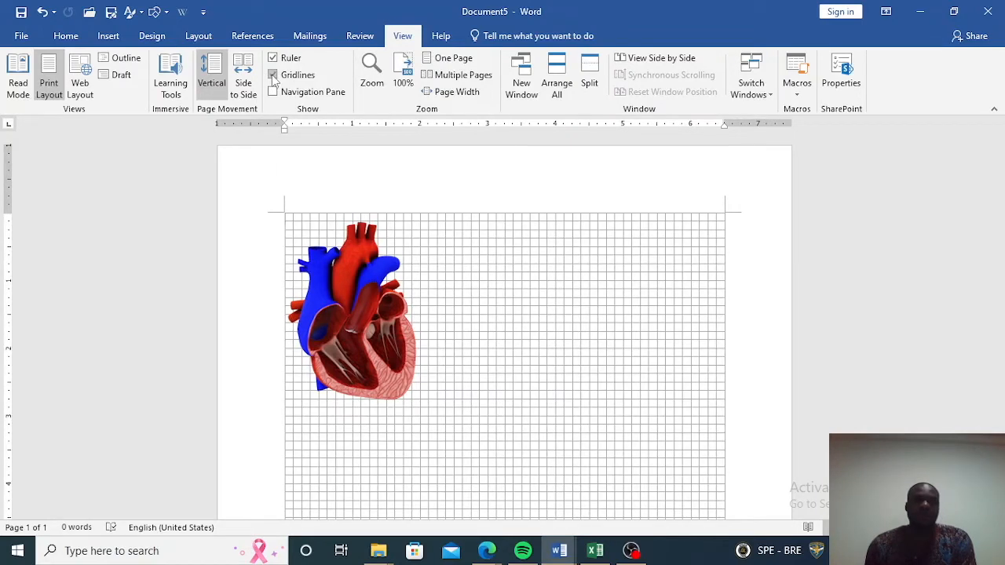
click(273, 92)
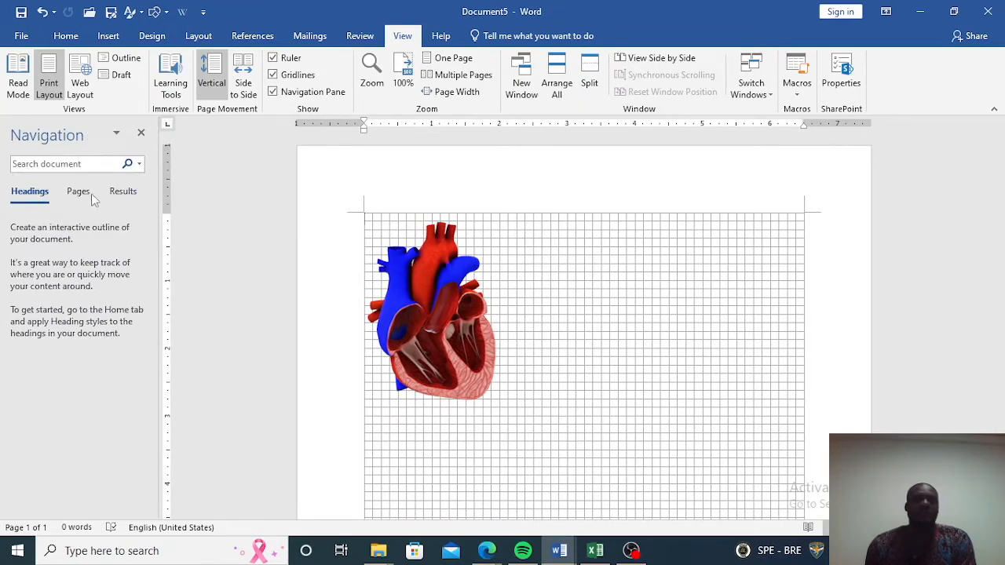
Search the document for "dgdhhfhjhjh" and clear the search
click(84, 166)
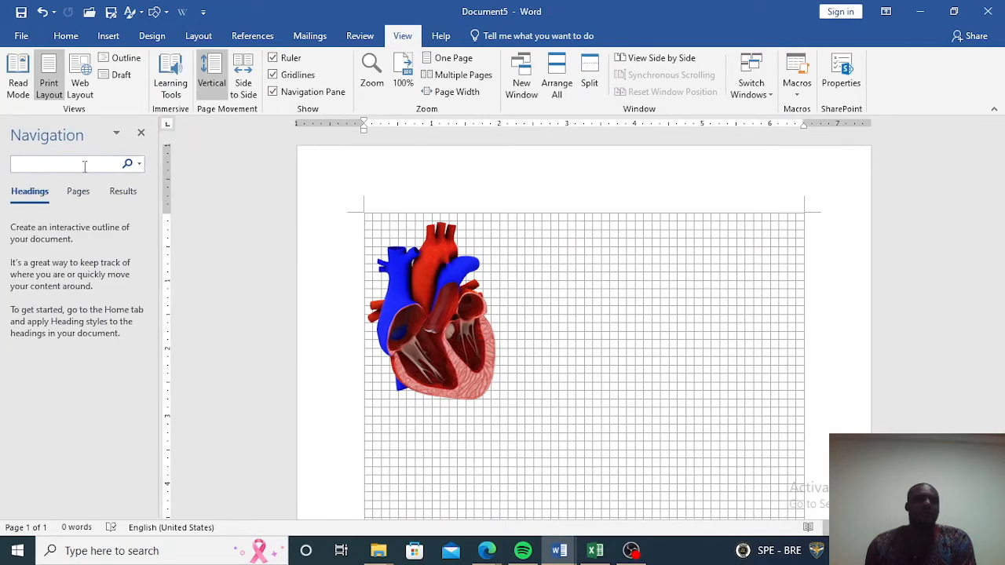
text(dgdhhfhjhjh)
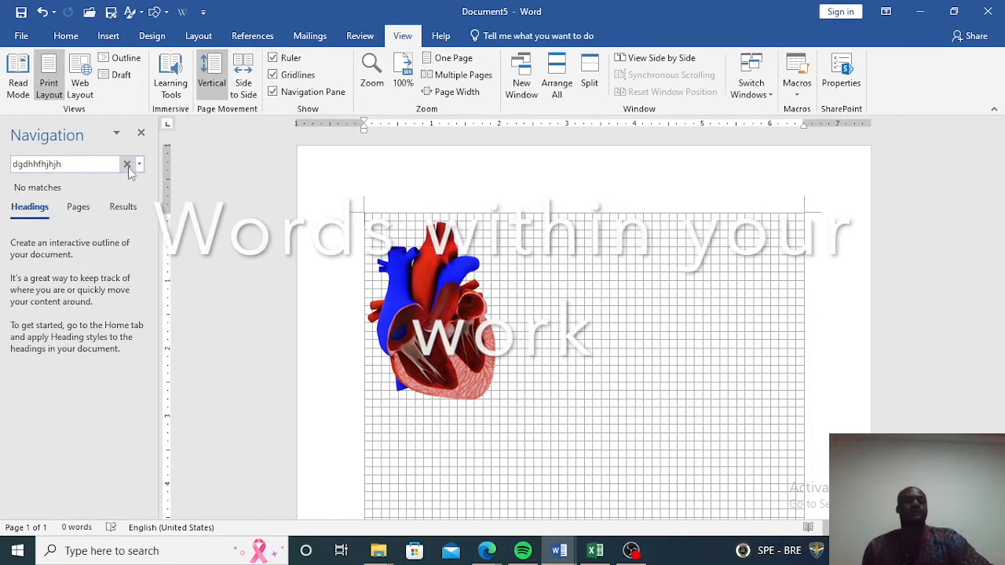
click(127, 164)
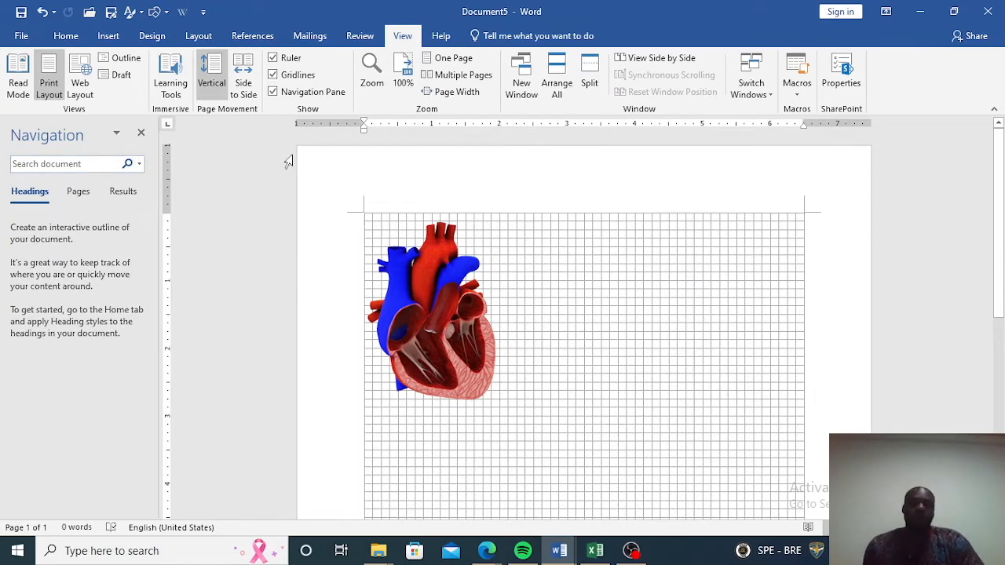
Hide the Navigation pane and the gridlines, keeping the ruler displayed
click(272, 92)
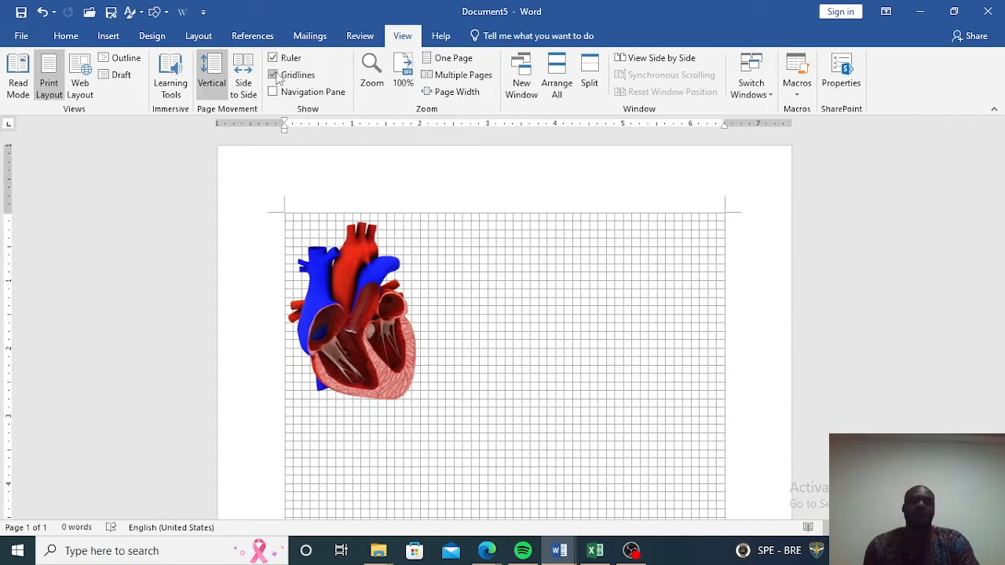
click(273, 75)
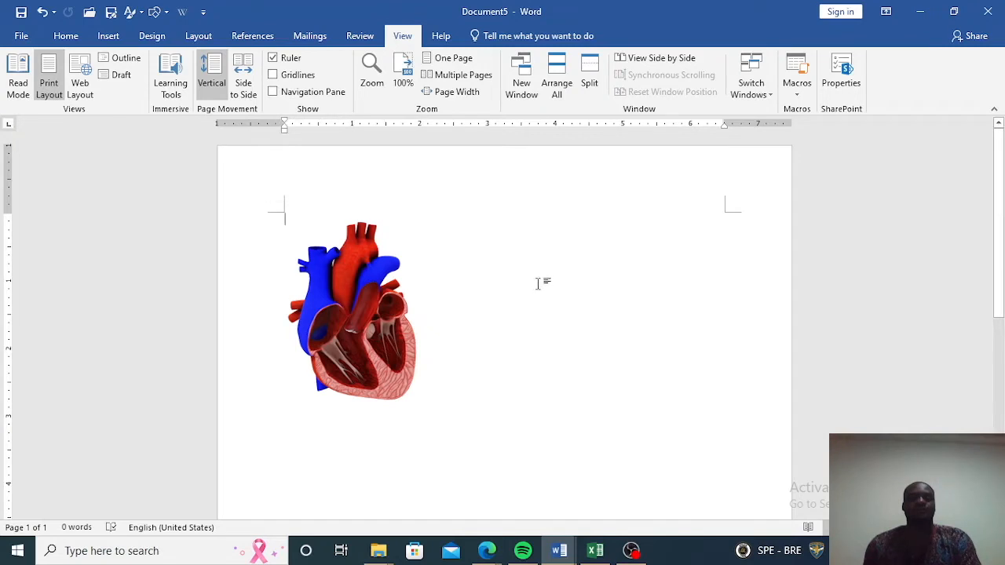
Review the zoom options and the document's Info page without changing anything, and return to the document
click(373, 67)
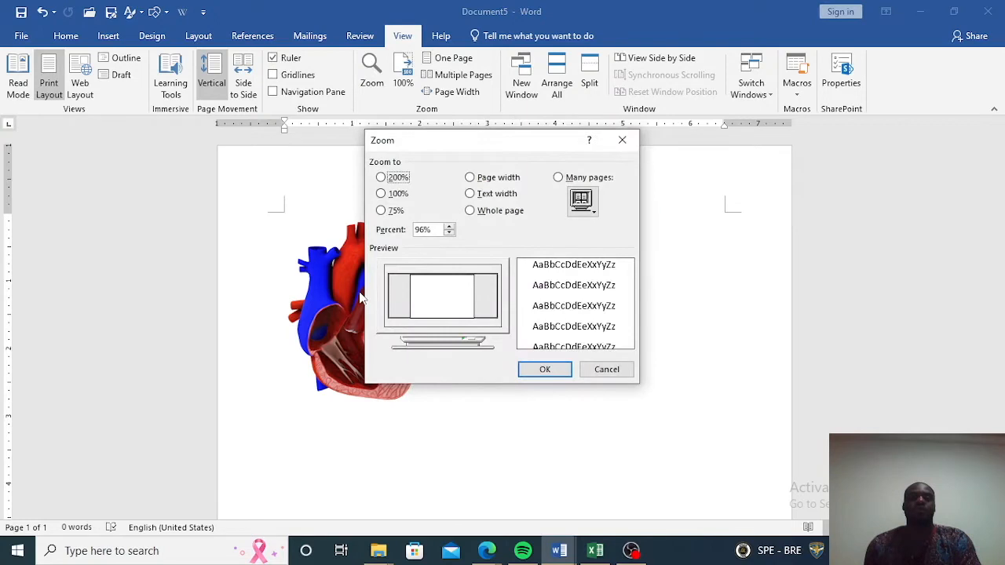
click(623, 141)
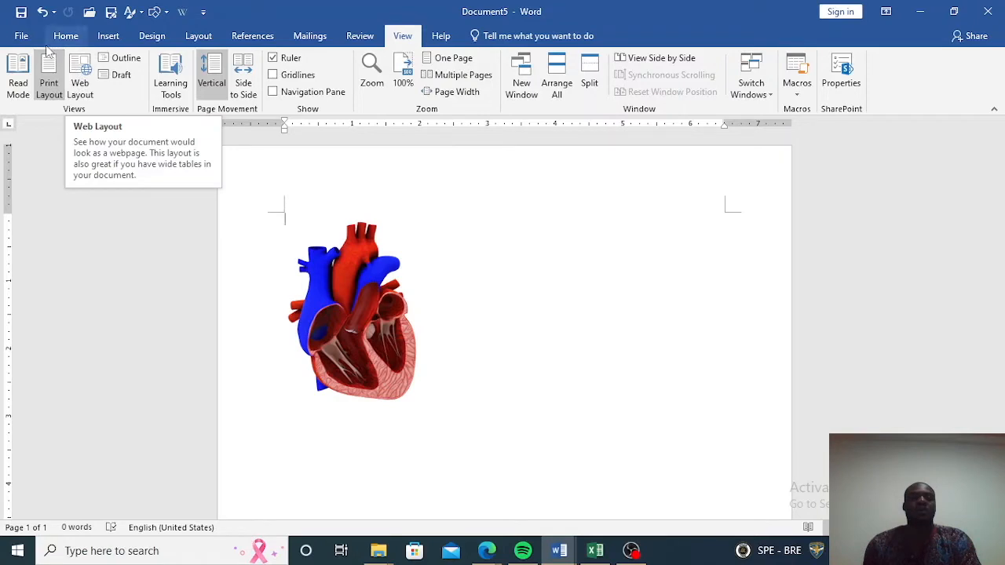
click(21, 37)
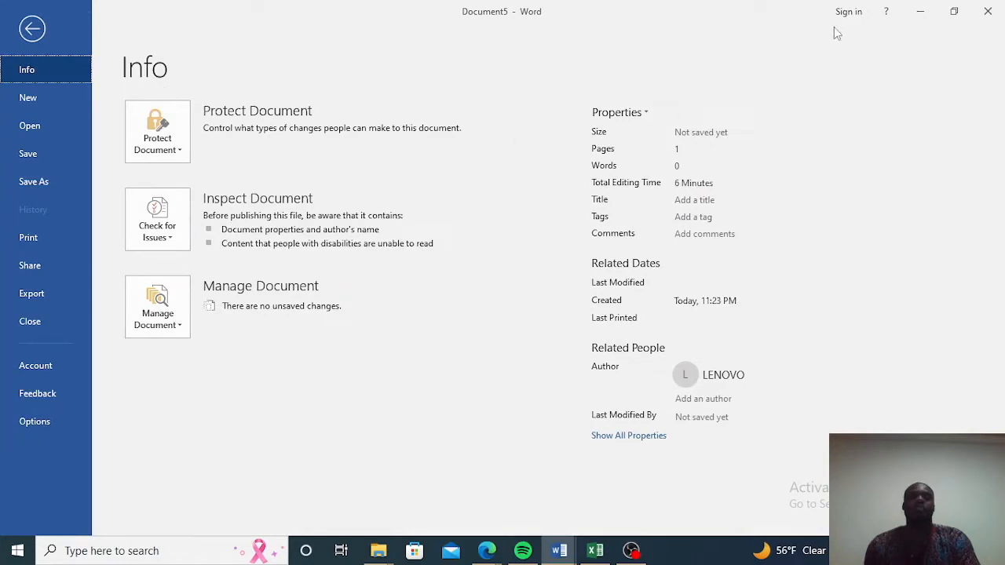
click(32, 29)
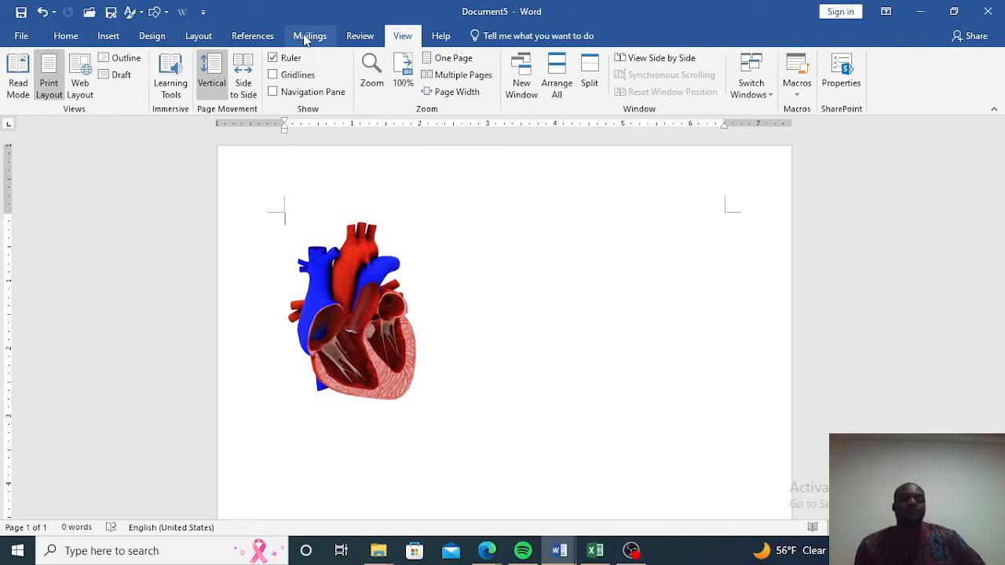
click(26, 37)
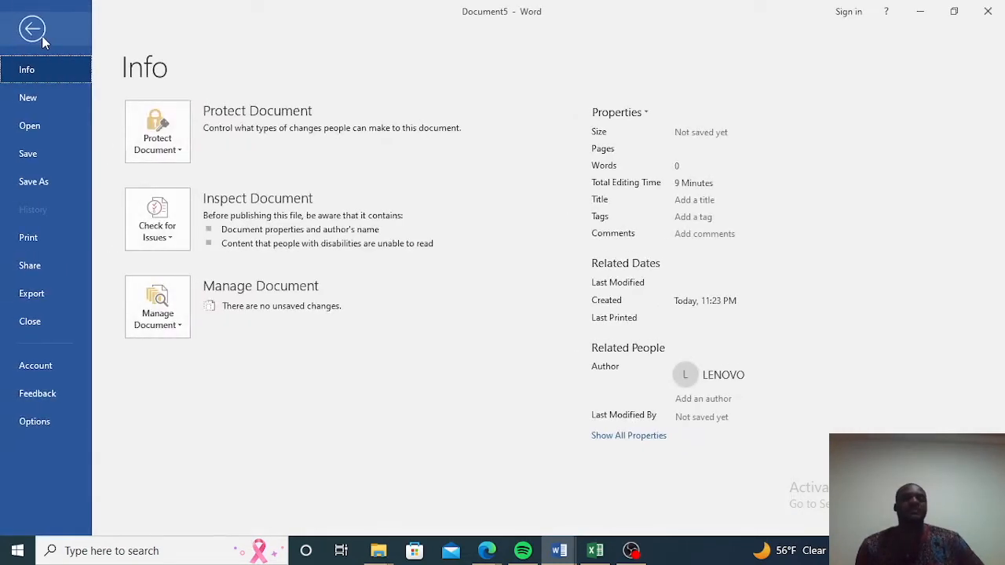
click(36, 34)
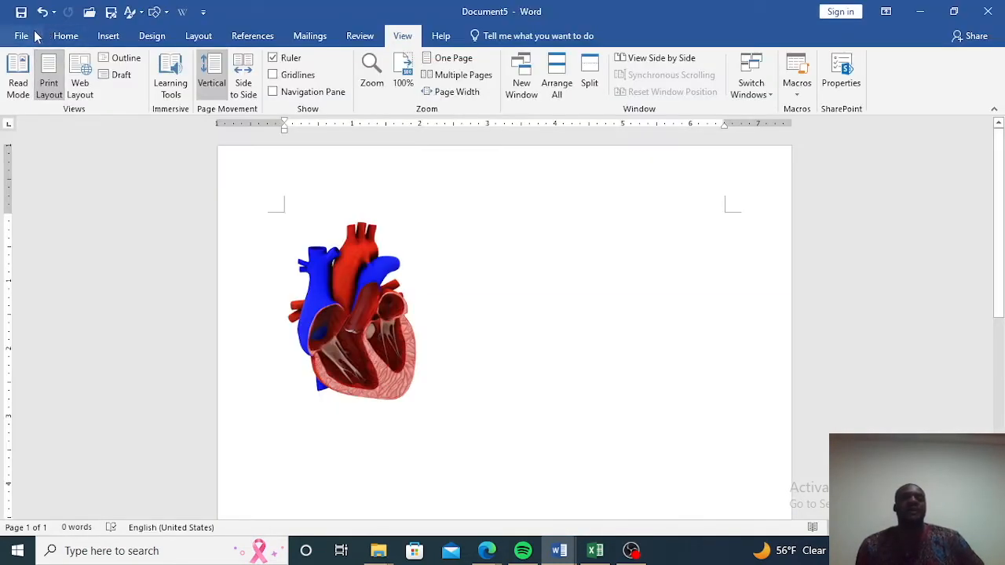
Look through the ribbon's Insert, Design, Layout, References, Mailings, Review, View and Help command sets
click(108, 37)
click(162, 38)
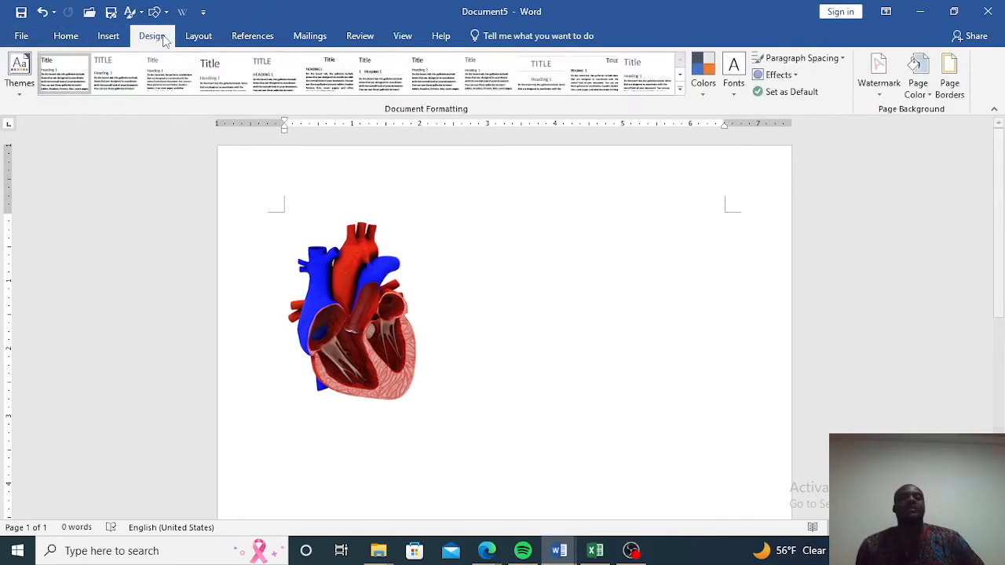
click(198, 37)
click(250, 37)
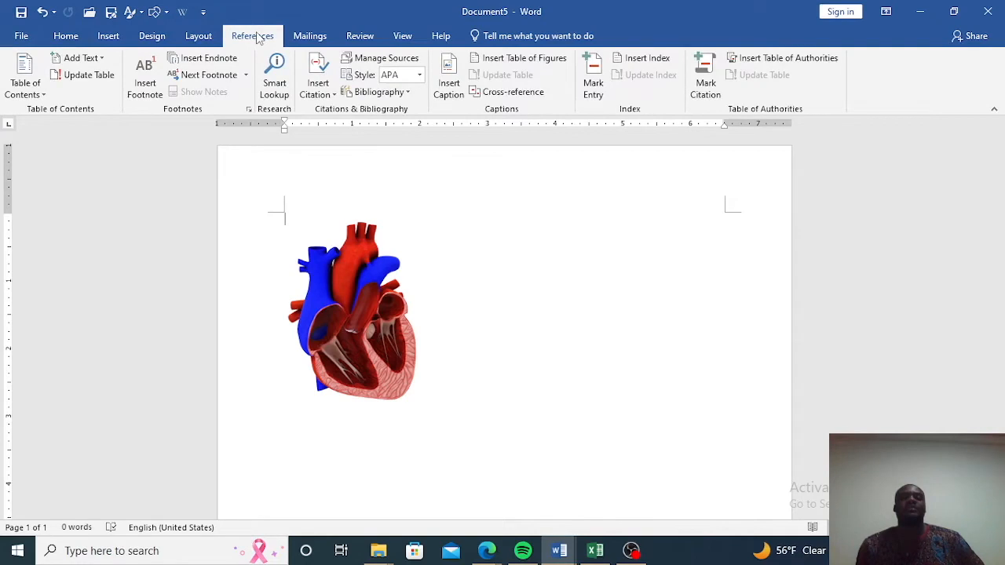
click(151, 42)
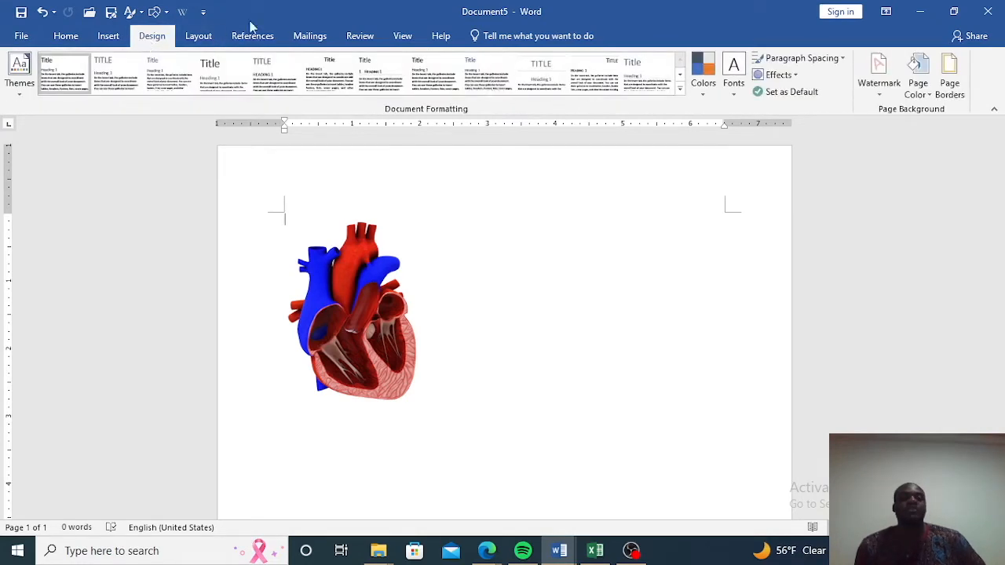
click(306, 37)
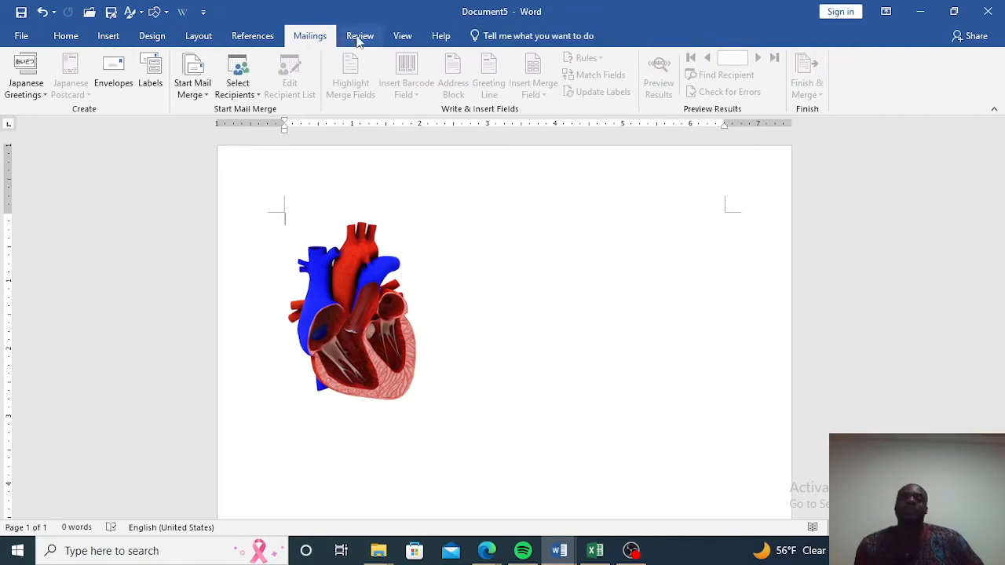
click(358, 37)
click(318, 36)
click(402, 36)
click(442, 38)
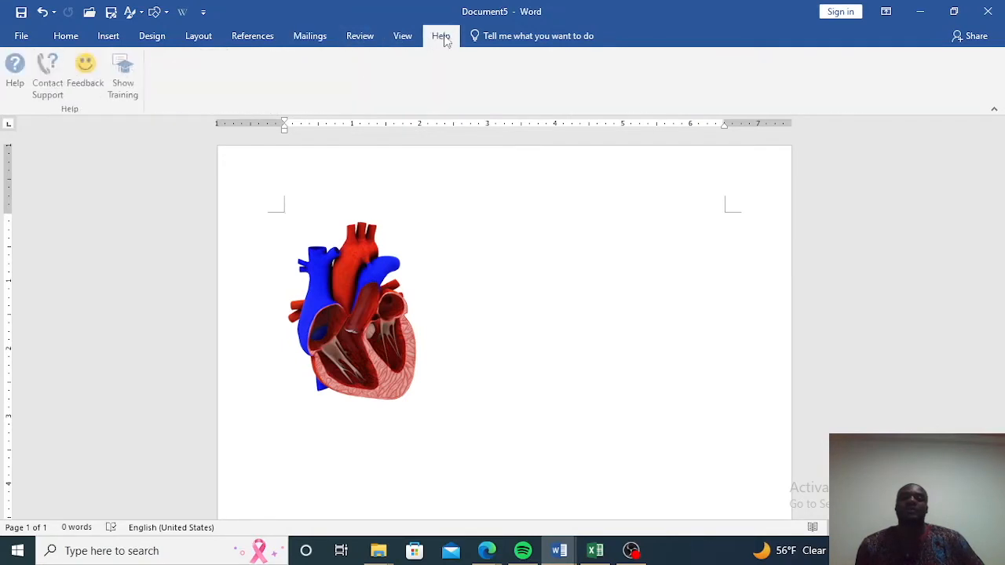
Examine how the Layout, References, Insert and Home commands are arranged into named groups on the ribbon
click(200, 37)
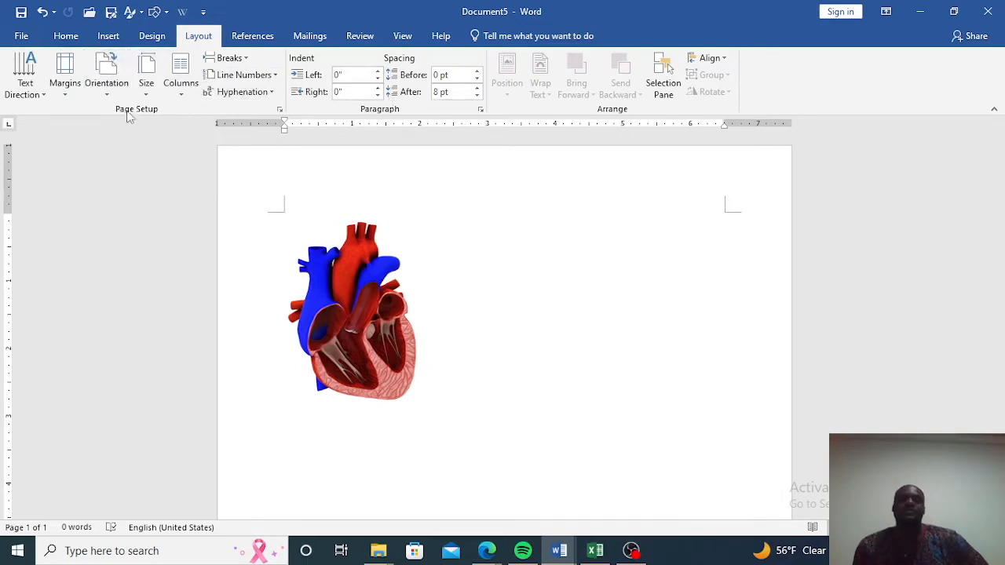
click(235, 38)
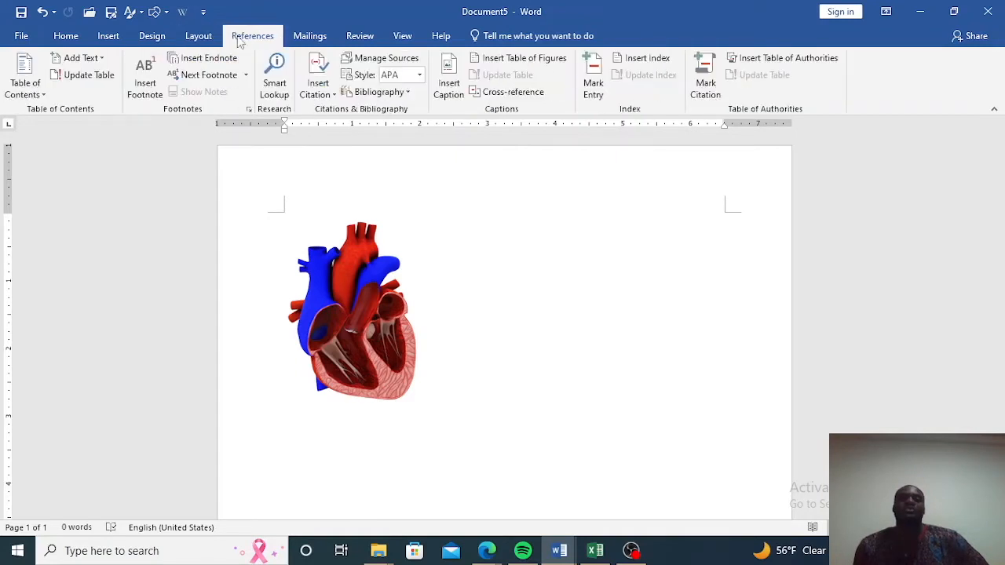
click(108, 36)
click(66, 36)
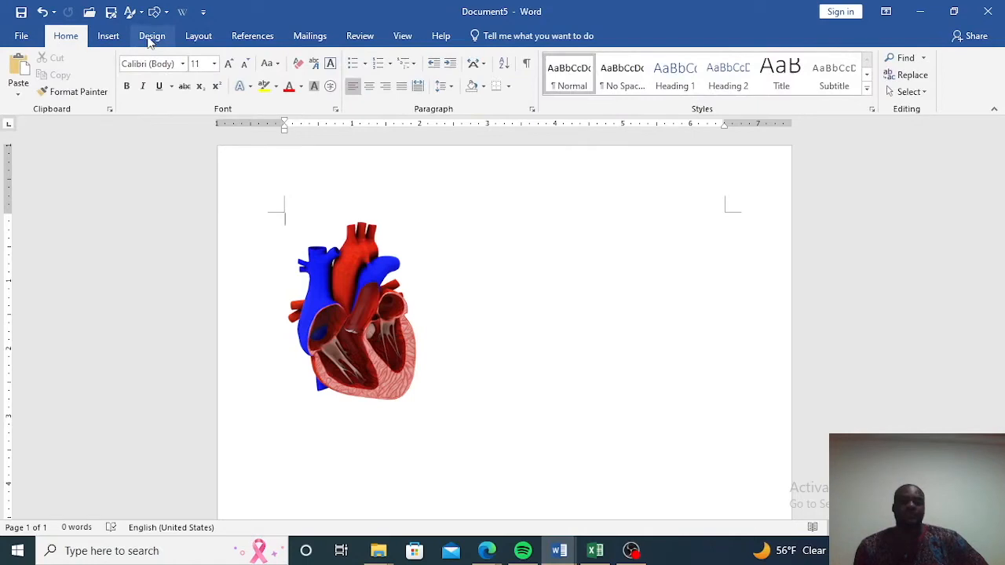
Show the Clipboard pane and inspect the Font and Paragraph dialogs, closing both dialogs without changes
click(109, 109)
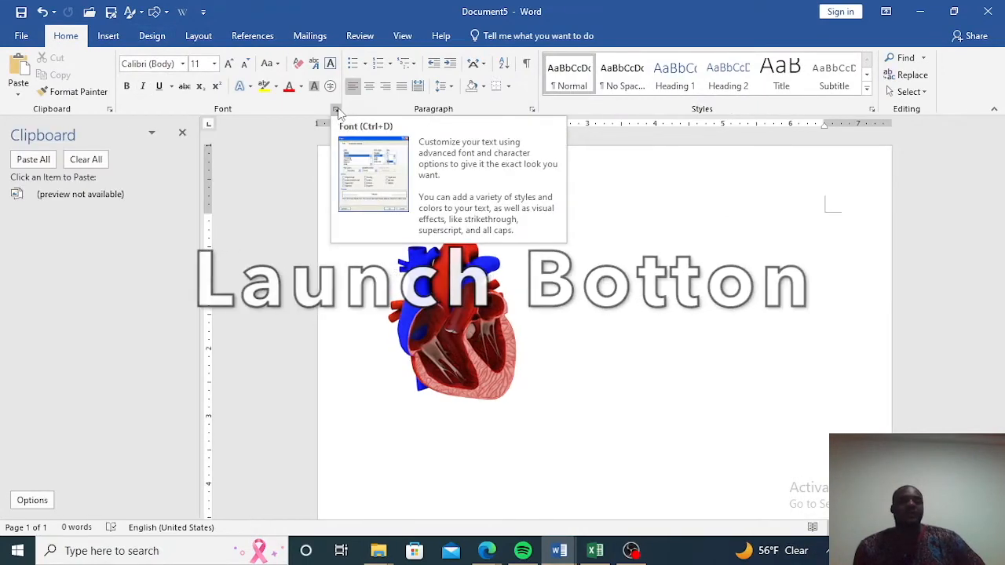
click(338, 111)
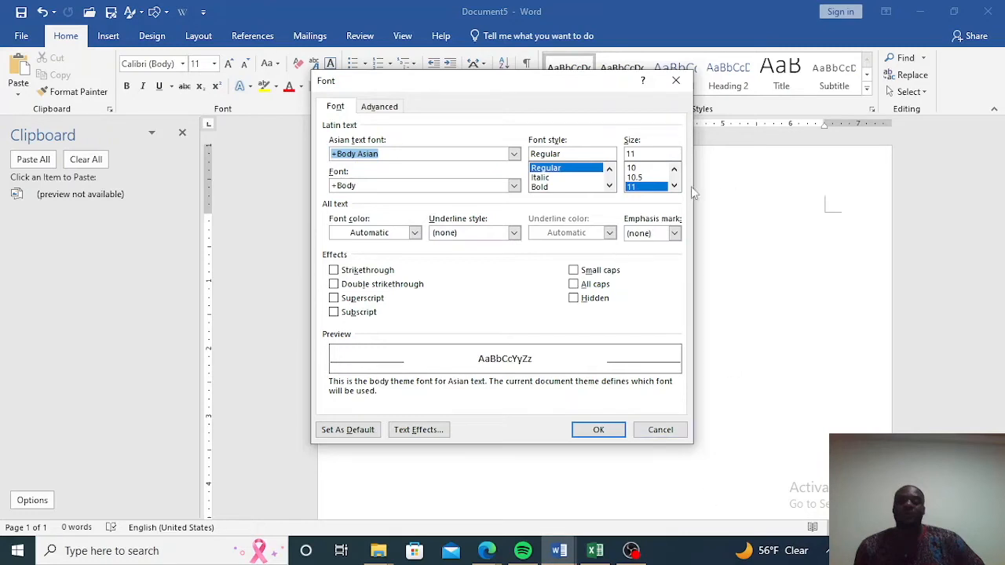
click(675, 80)
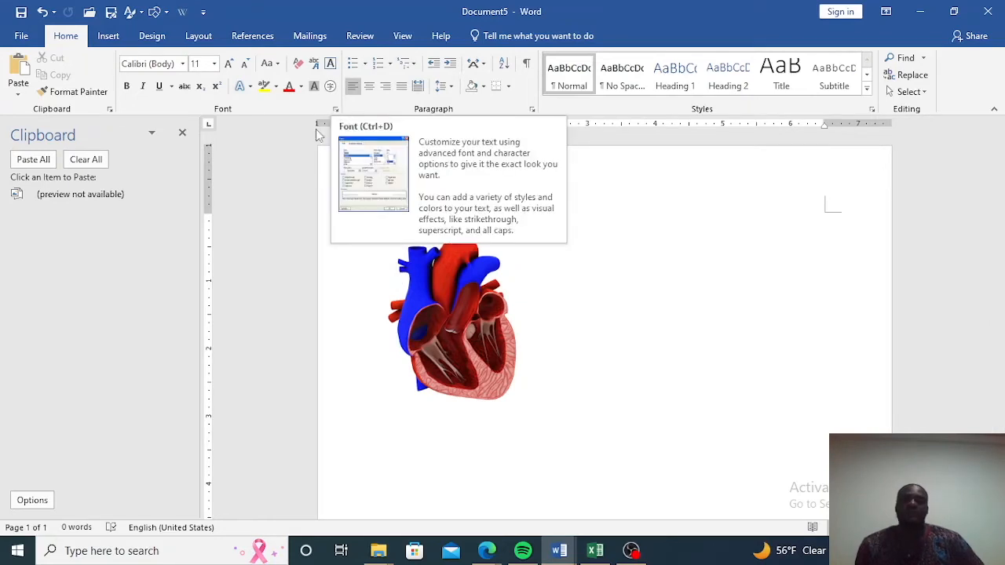
click(335, 111)
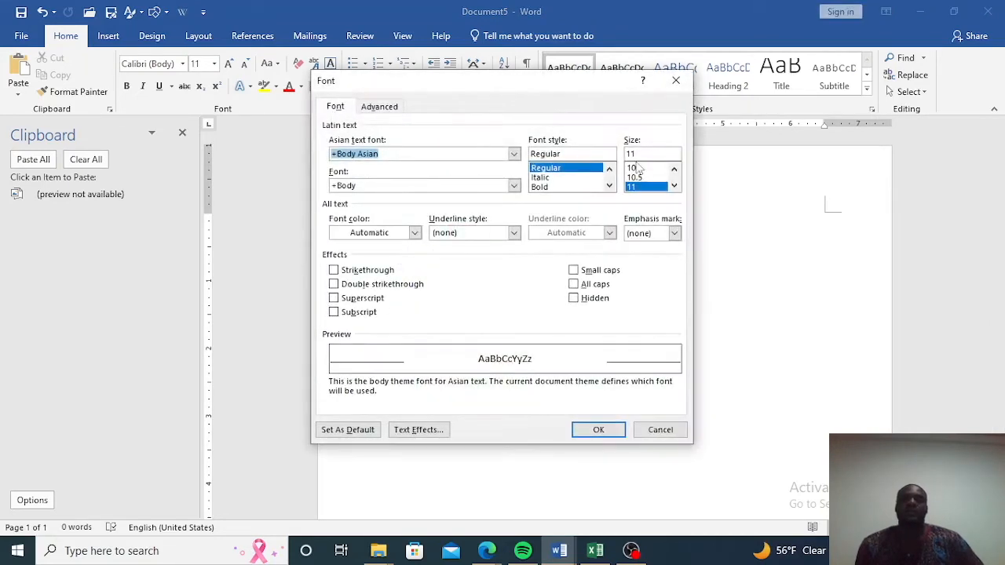
click(677, 82)
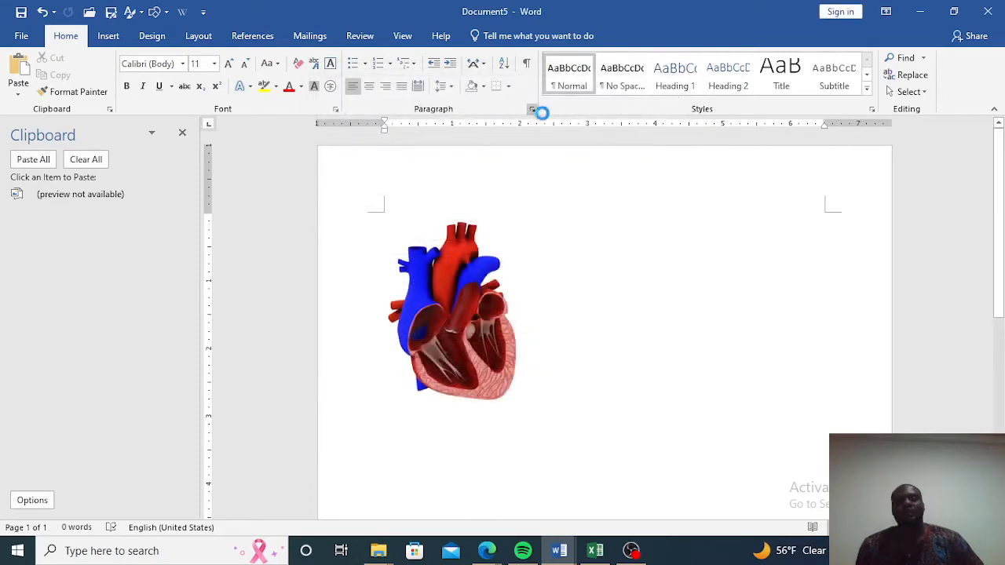
click(532, 109)
click(641, 71)
Check which command groups under Insert, Review, Layout and Mailings offer a dialog launcher
click(114, 40)
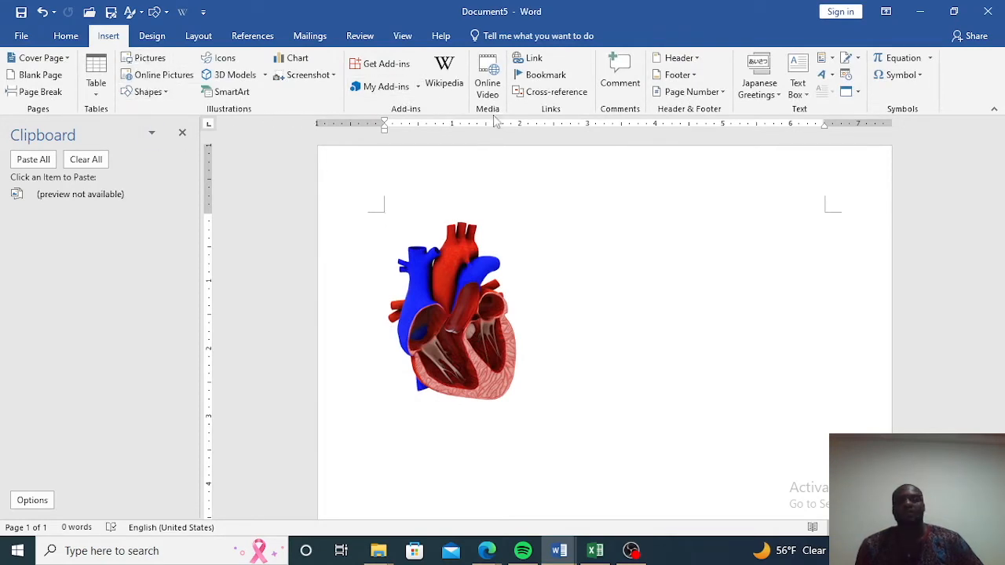
click(362, 41)
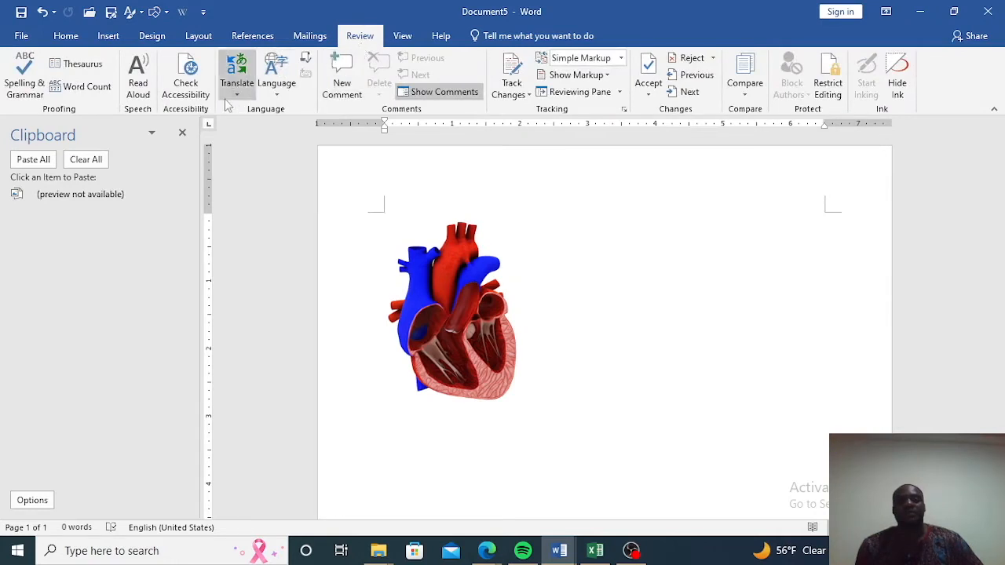
click(209, 46)
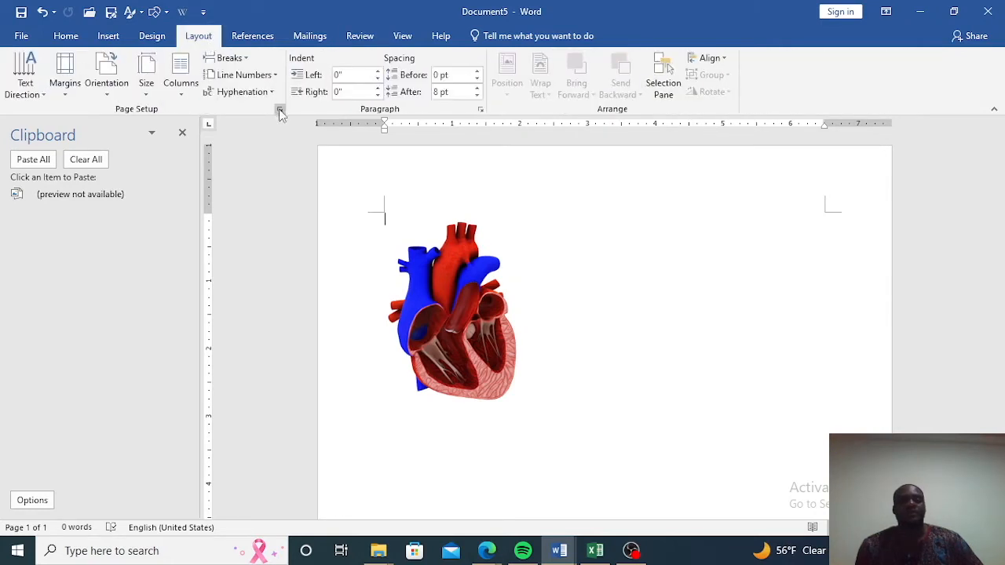
click(311, 43)
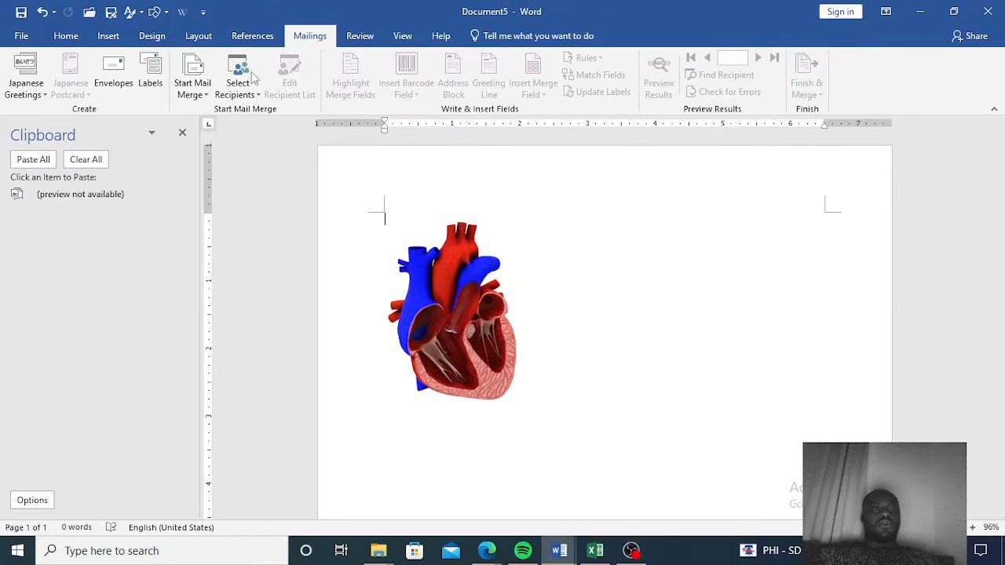
click(109, 36)
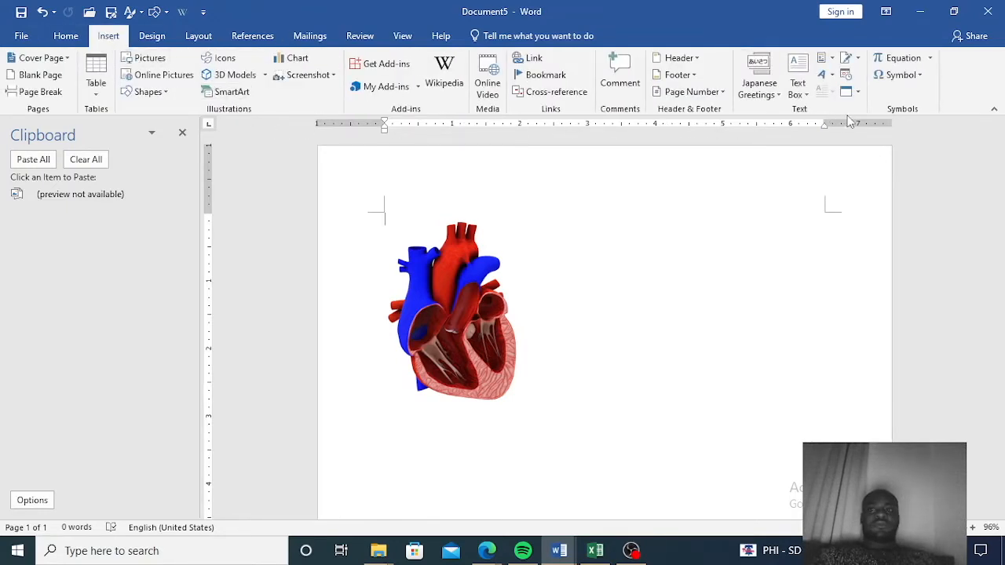
Review the Home groups' Font and Paragraph dialogs once more and dismiss each without changing settings
click(66, 39)
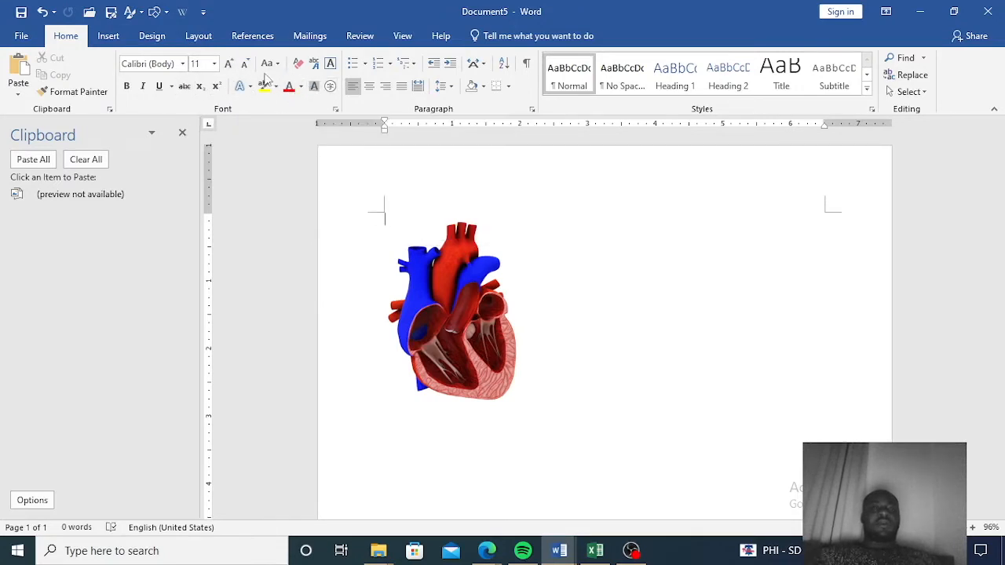
click(336, 110)
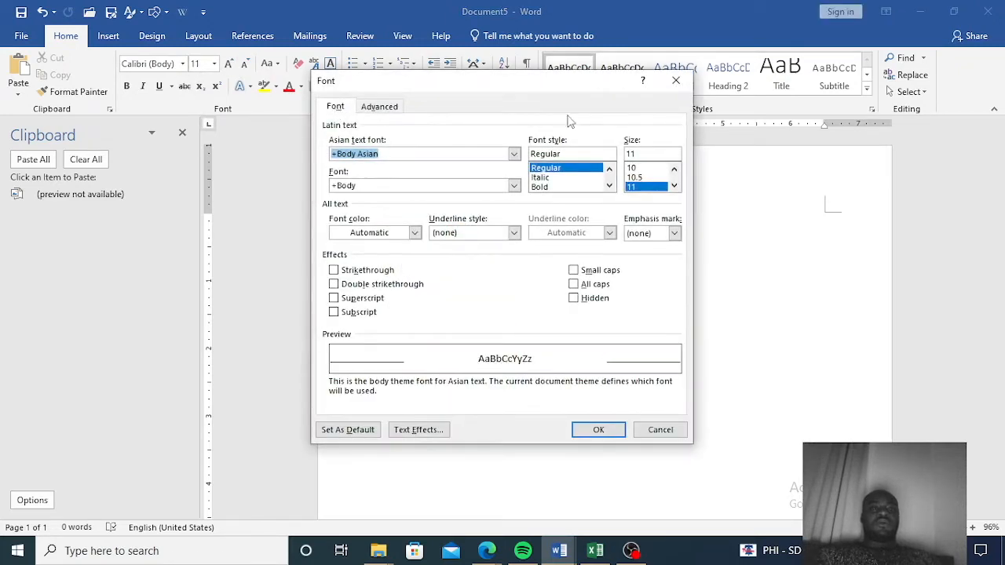
click(675, 80)
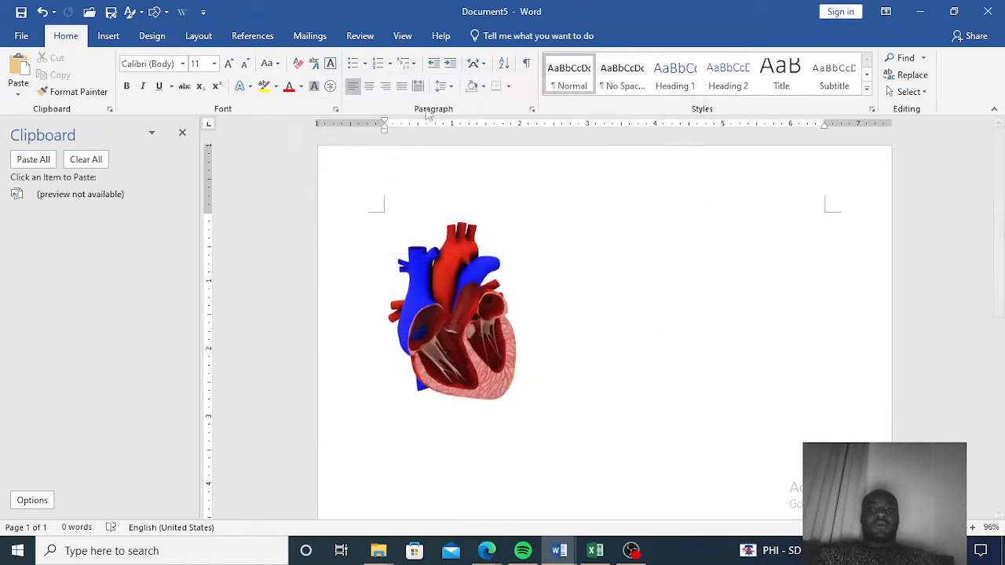
click(532, 111)
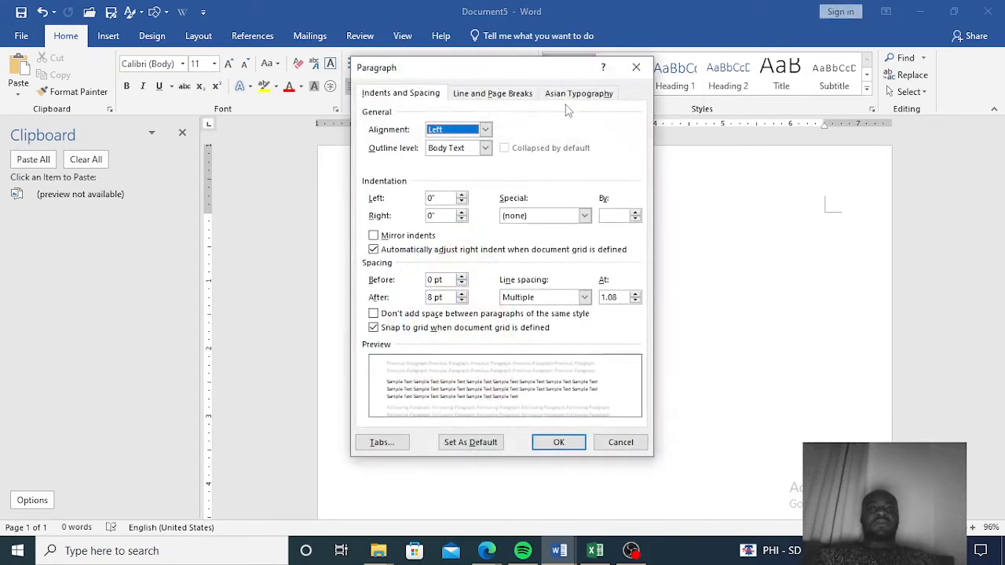
click(635, 67)
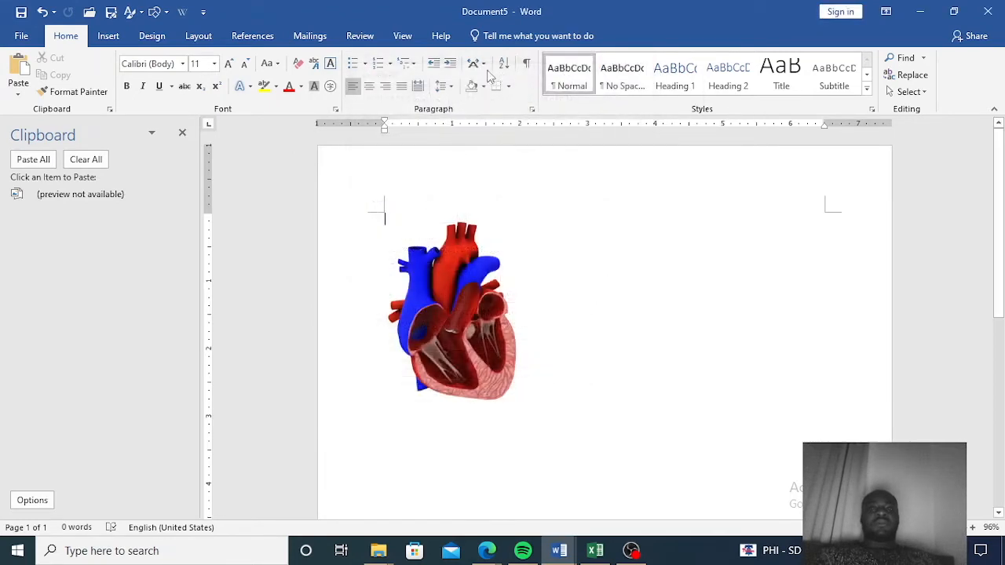
Magnify the document to 500% and enter the text "hhhhhhhhhhhhhhhhhhhhhhh" on the first line above the heart model
click(403, 38)
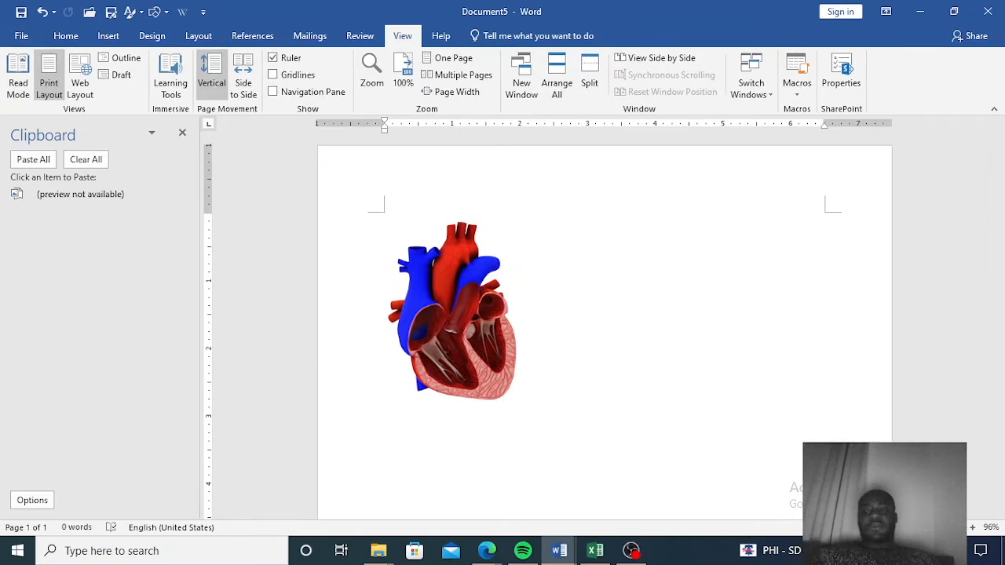
mouse_move(929, 527)
mouse_down()
mouse_move(888, 527)
mouse_move(936, 526)
mouse_up()
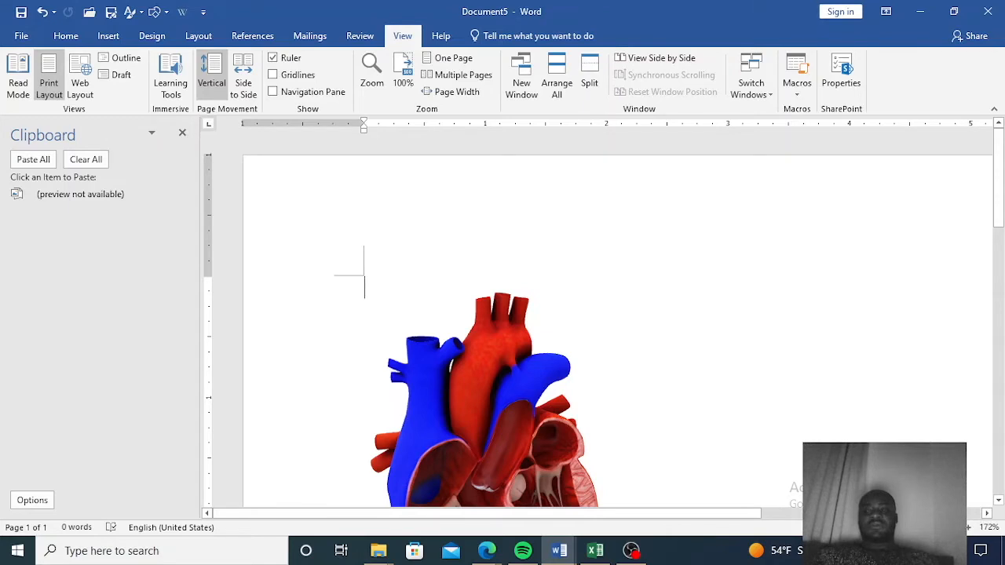
mouse_move(936, 527)
mouse_down()
mouse_move(903, 527)
mouse_move(945, 527)
mouse_up()
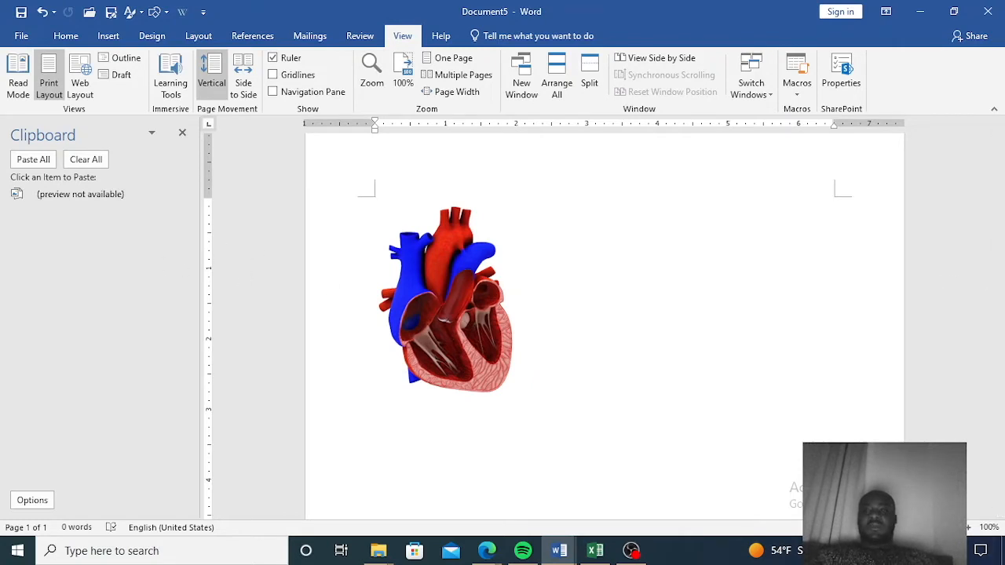
drag(926, 527, 968, 534)
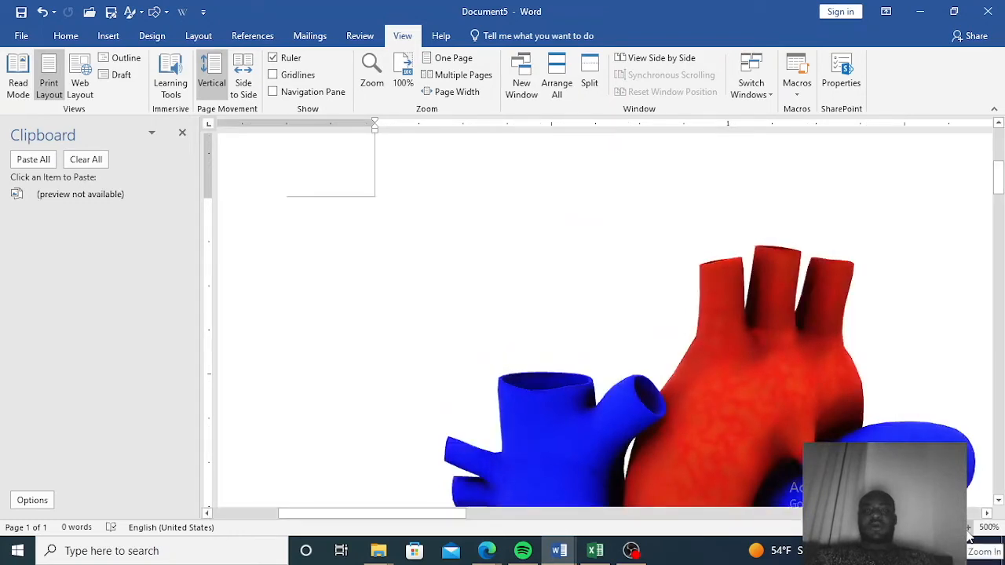
text(hhhhhh)
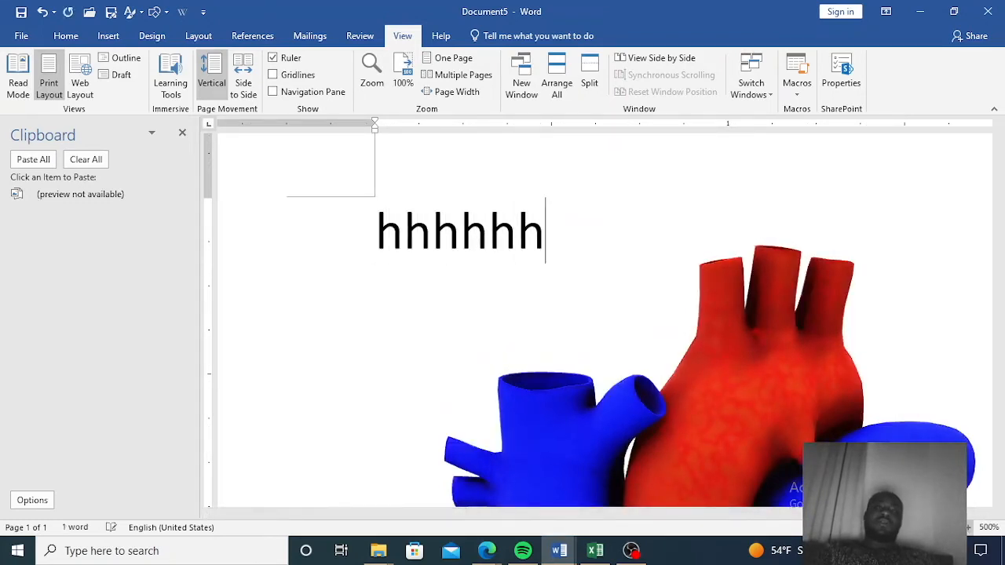
text(hhhhhhhhhhhhhhhhh)
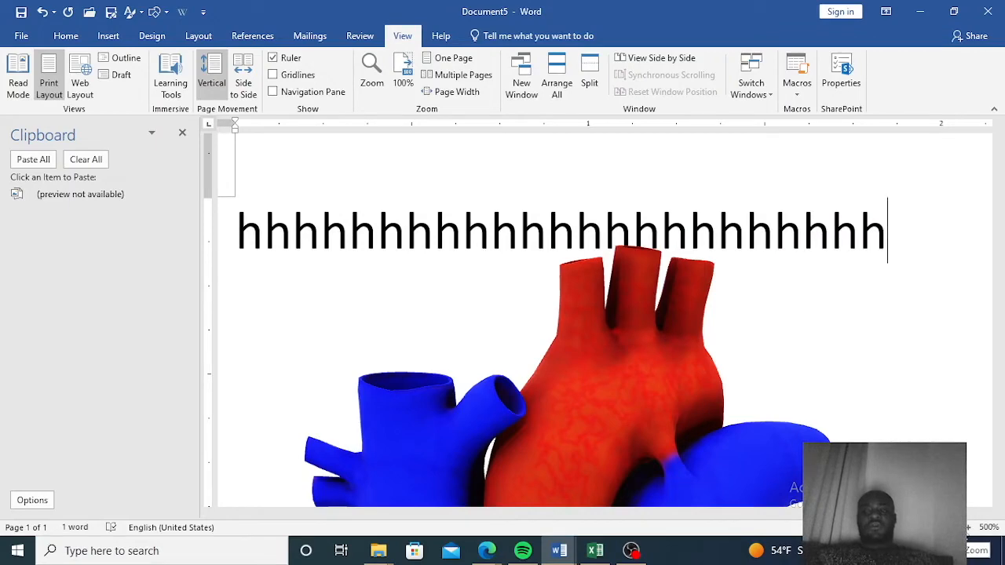
Close the Clipboard pane and set the document's zoom to 140%
drag(960, 528, 922, 528)
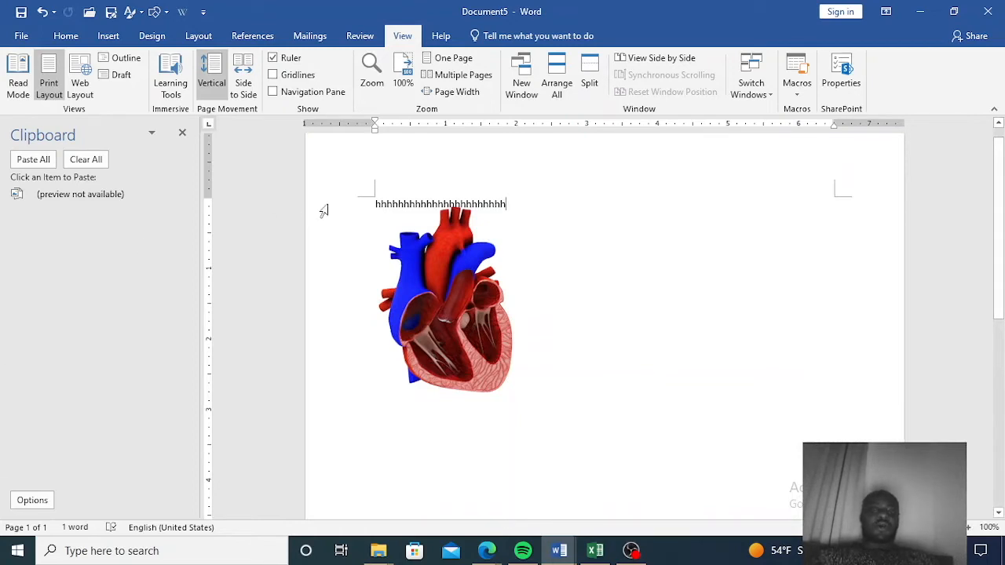
click(182, 132)
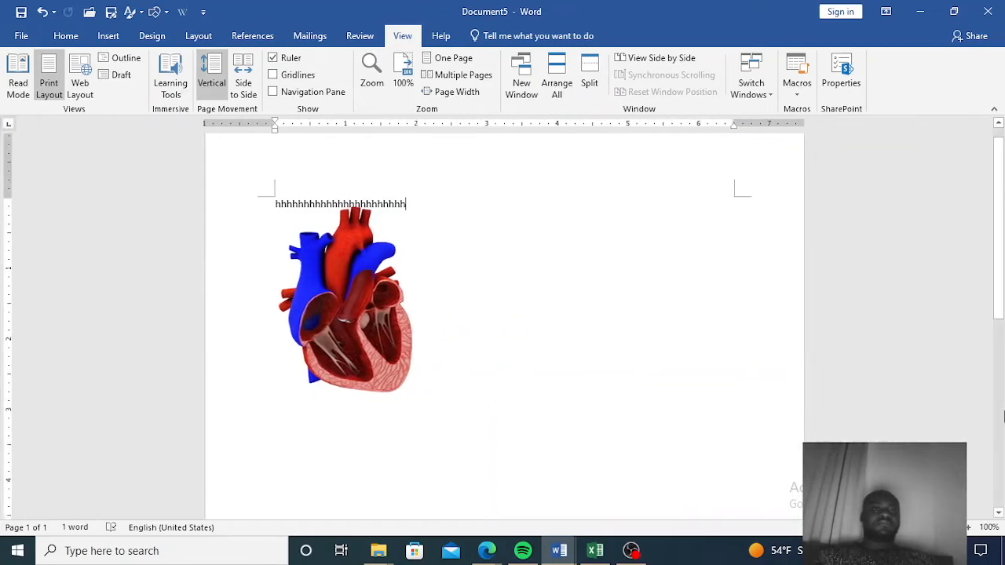
drag(927, 528, 931, 528)
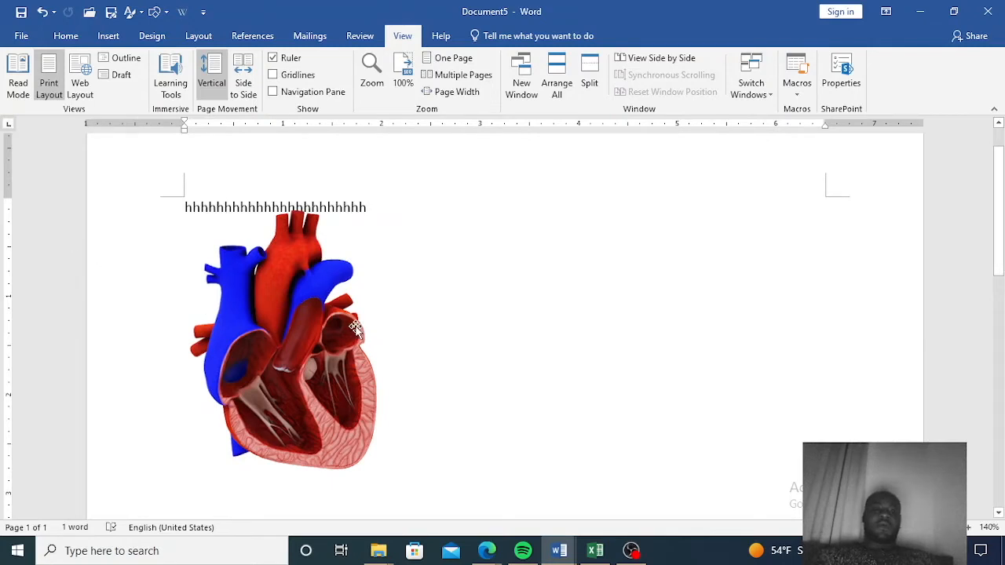
scroll(405, 320, down, 1)
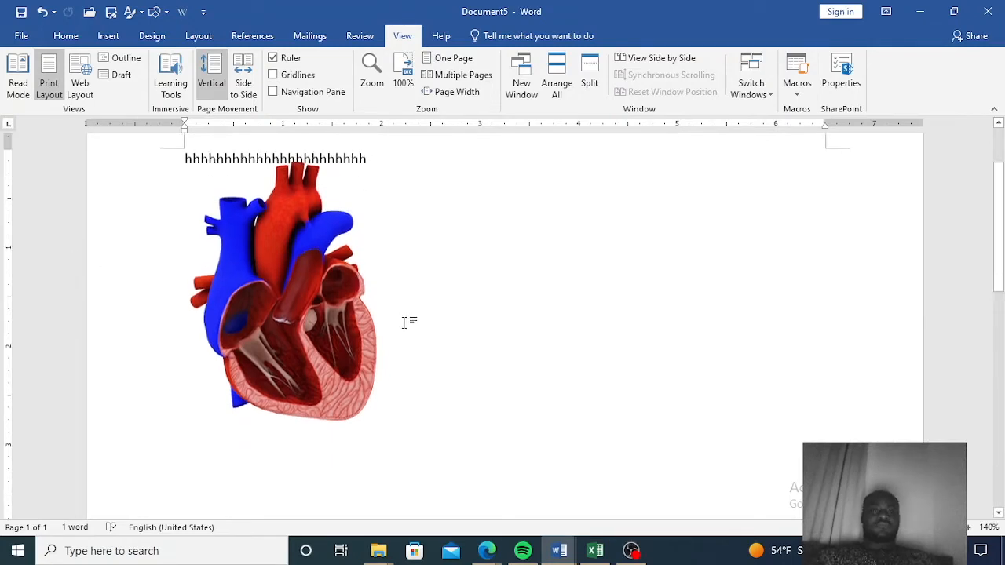
scroll(424, 330, down, 1)
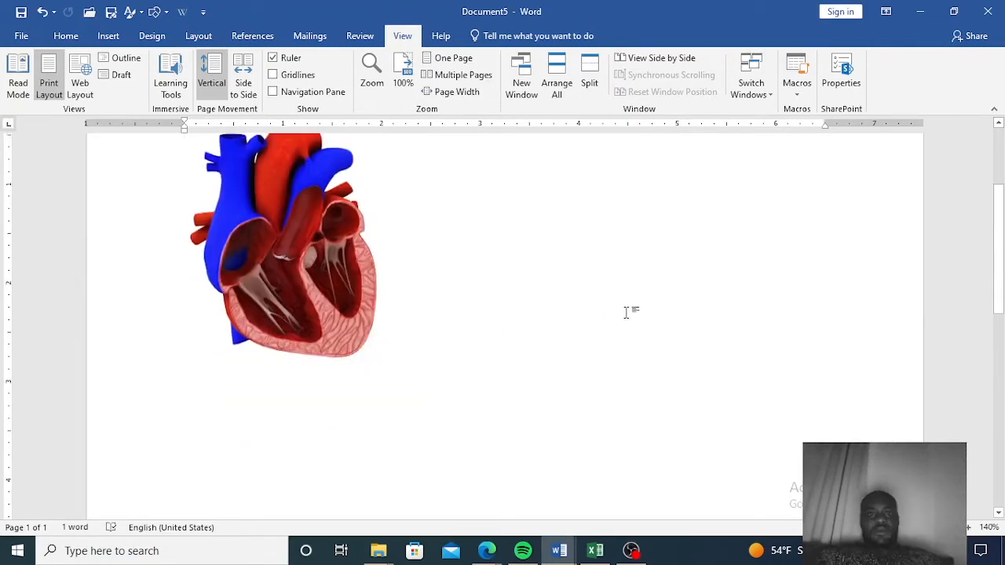
scroll(628, 312, up, 2)
scroll(628, 312, up, 1)
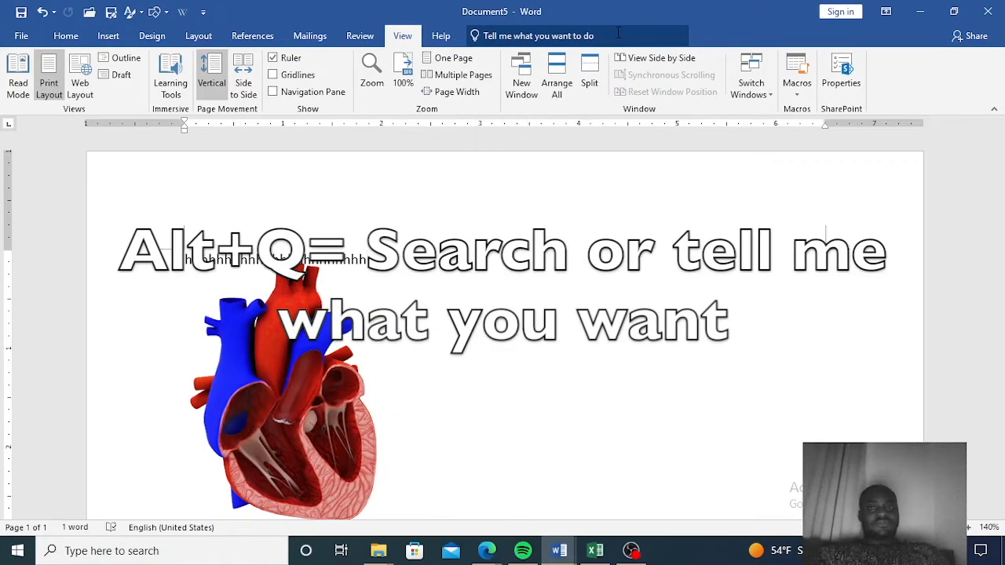
Find the Show Ruler command by searching for "ruler", hide the ruler with it, and show the ruler again from the recently used commands
key(alt)
click(585, 193)
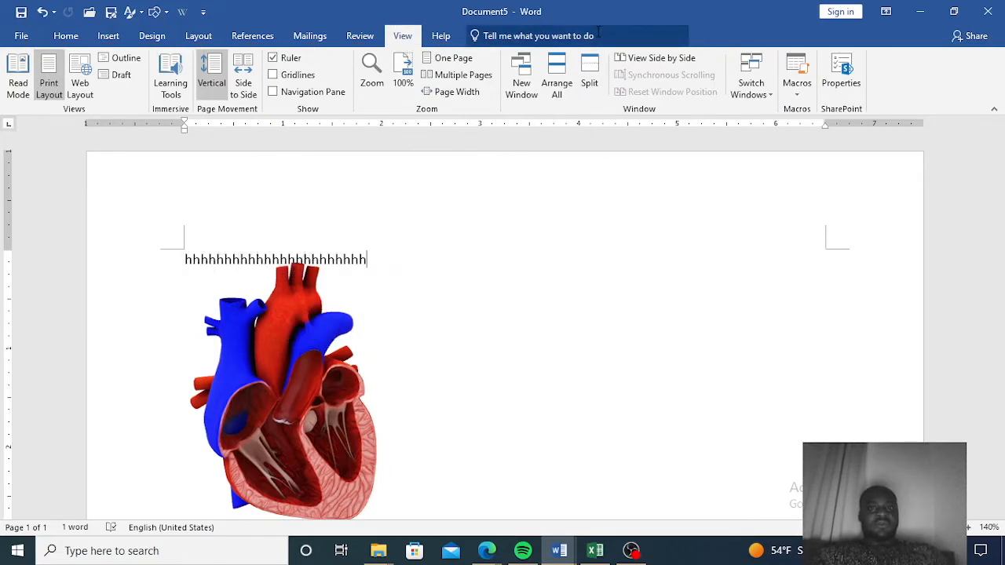
key(alt)
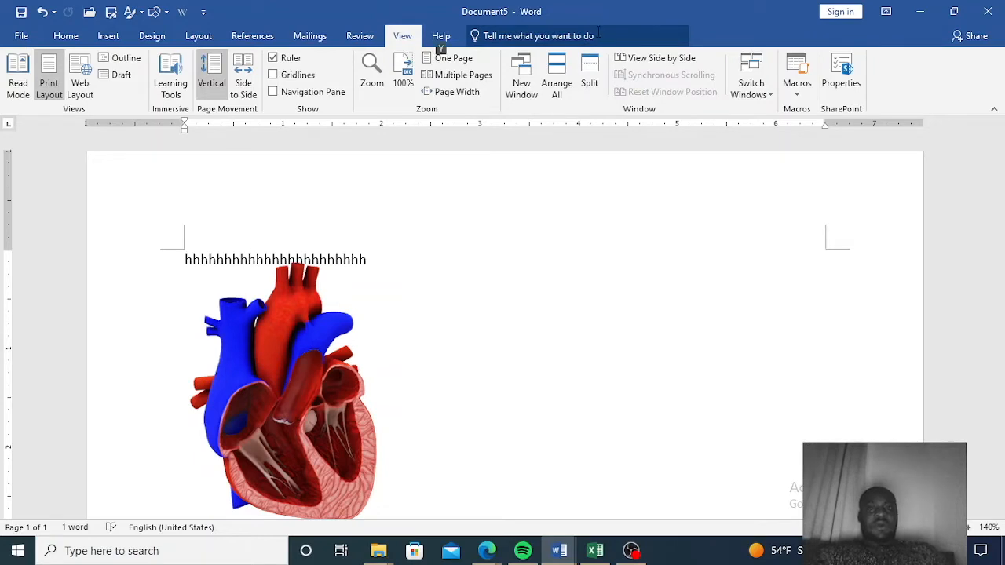
key(q)
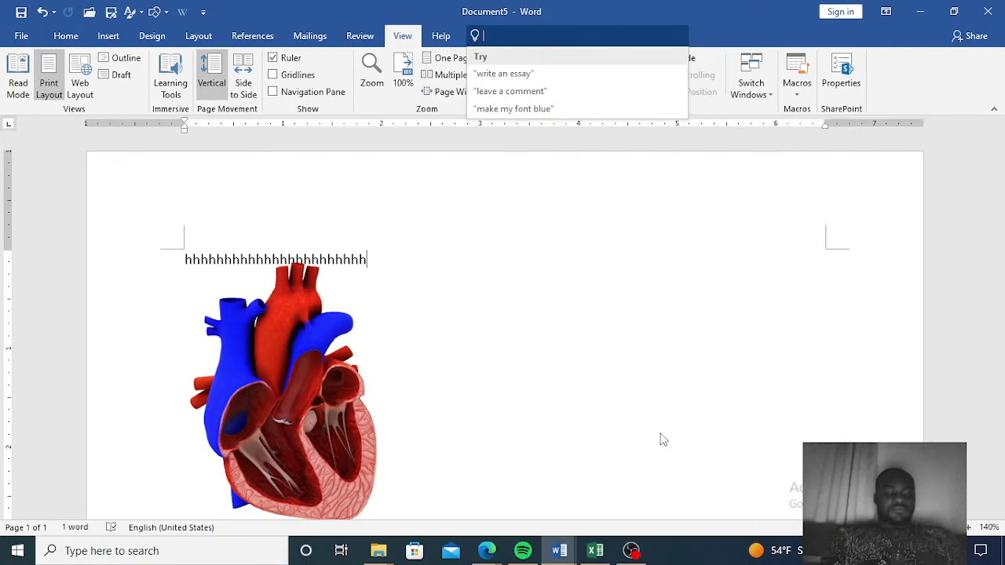
text(ru)
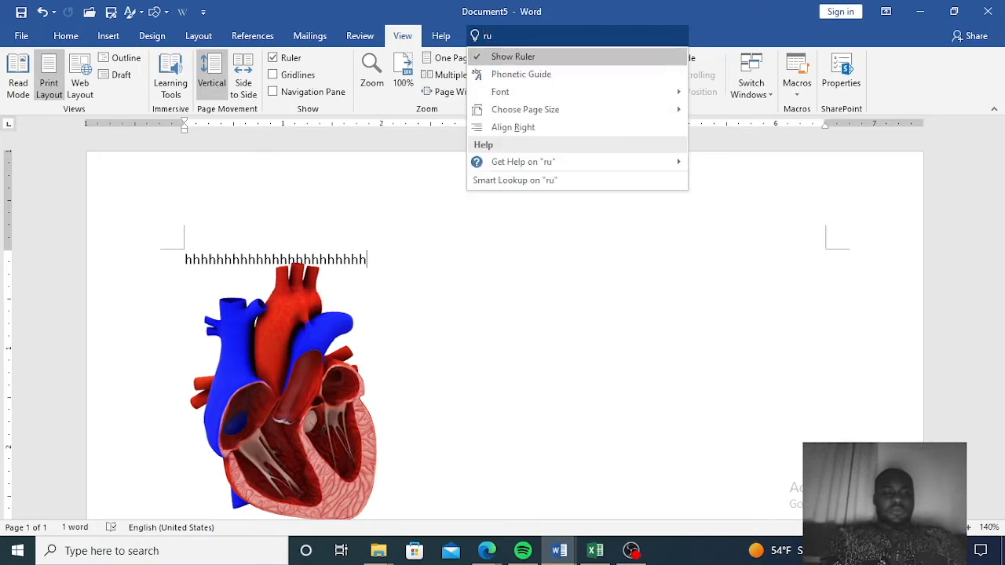
text(ler)
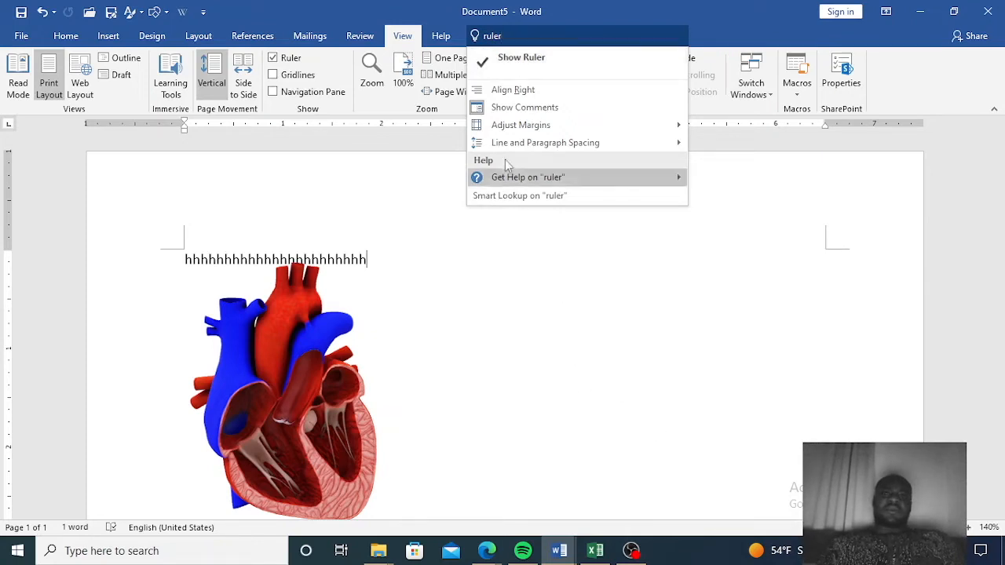
click(523, 60)
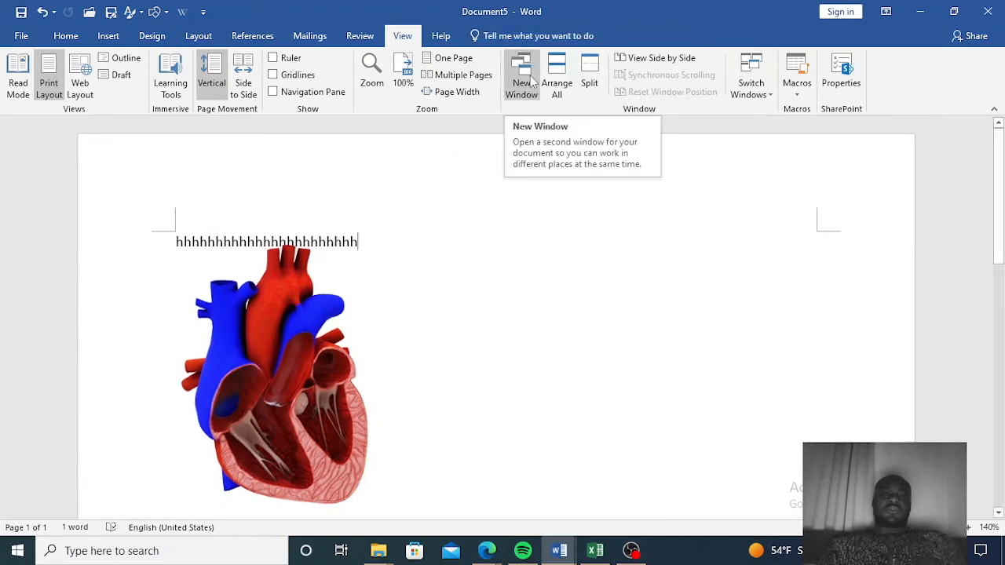
click(530, 38)
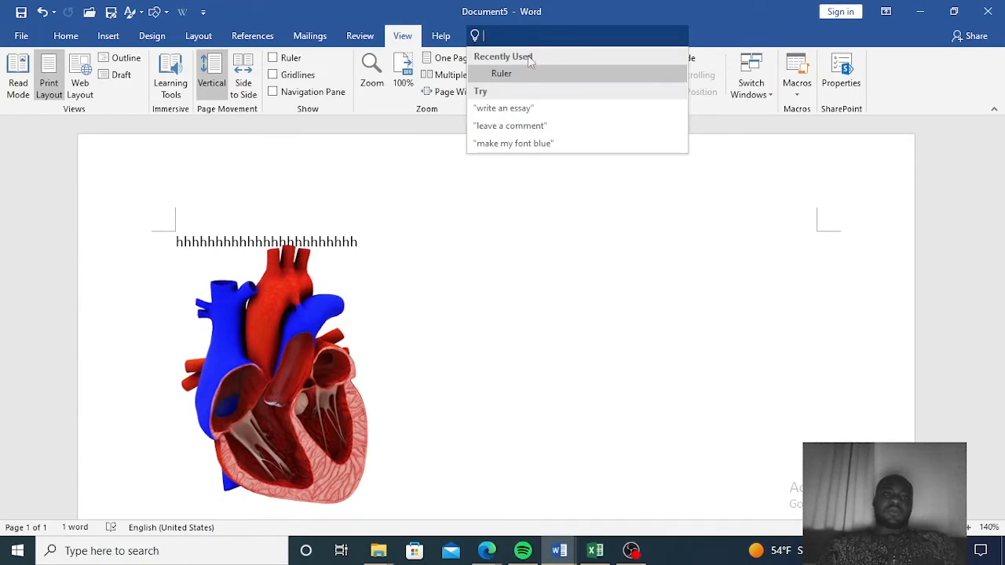
click(511, 74)
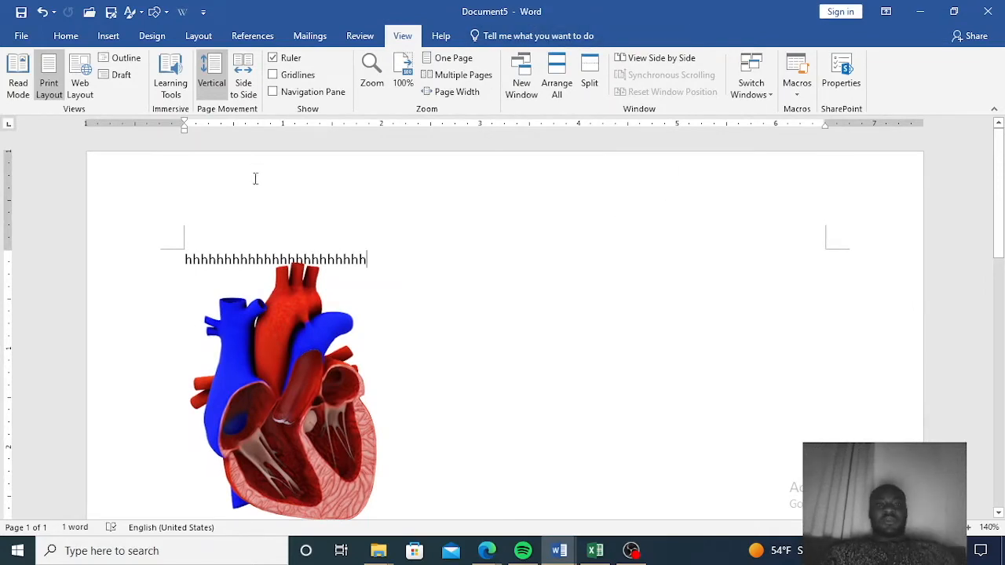
click(362, 37)
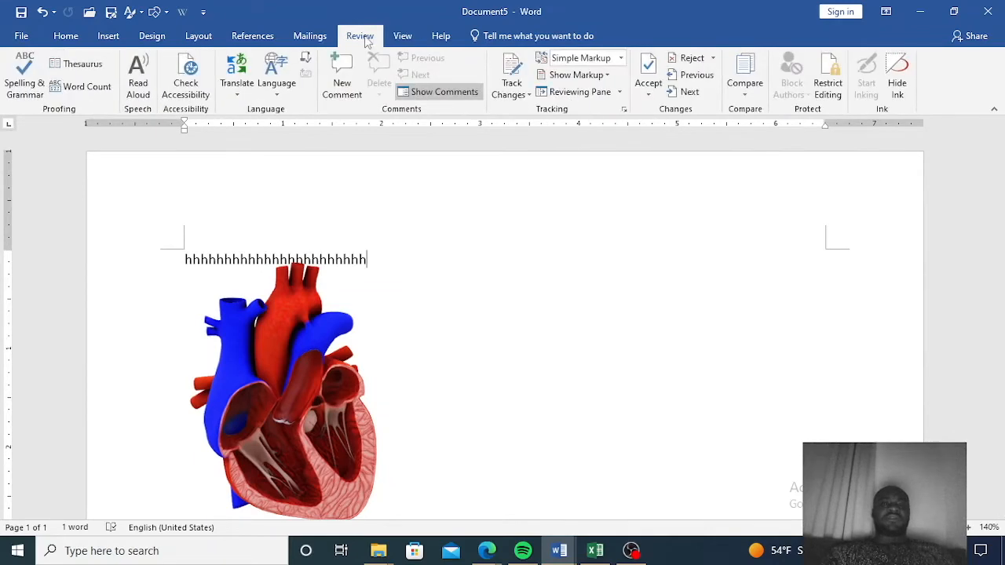
click(319, 37)
click(372, 37)
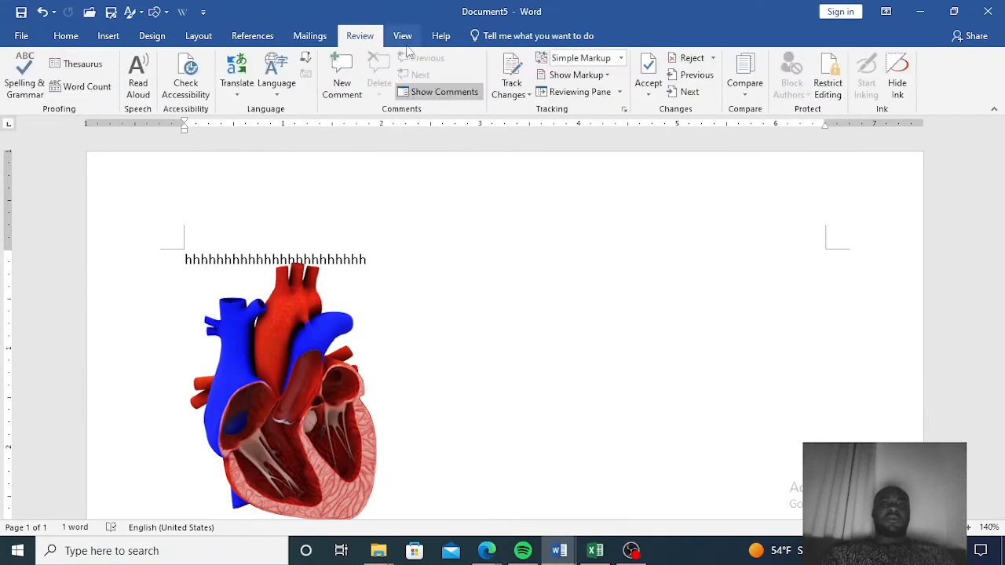
click(410, 36)
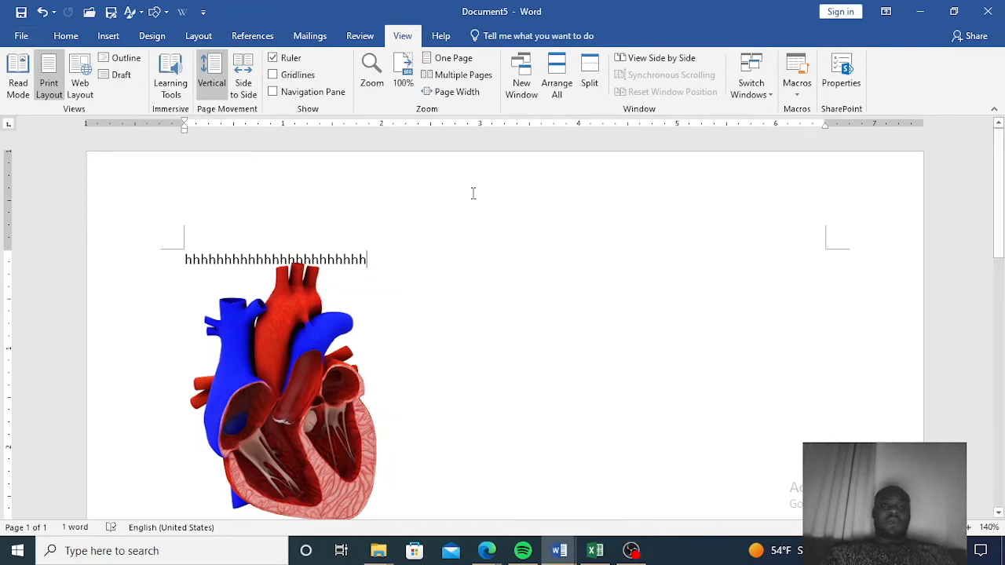
Delete the whole line of repeated "h" letters and the 3D heart model to empty the page
drag(386, 256, 223, 266)
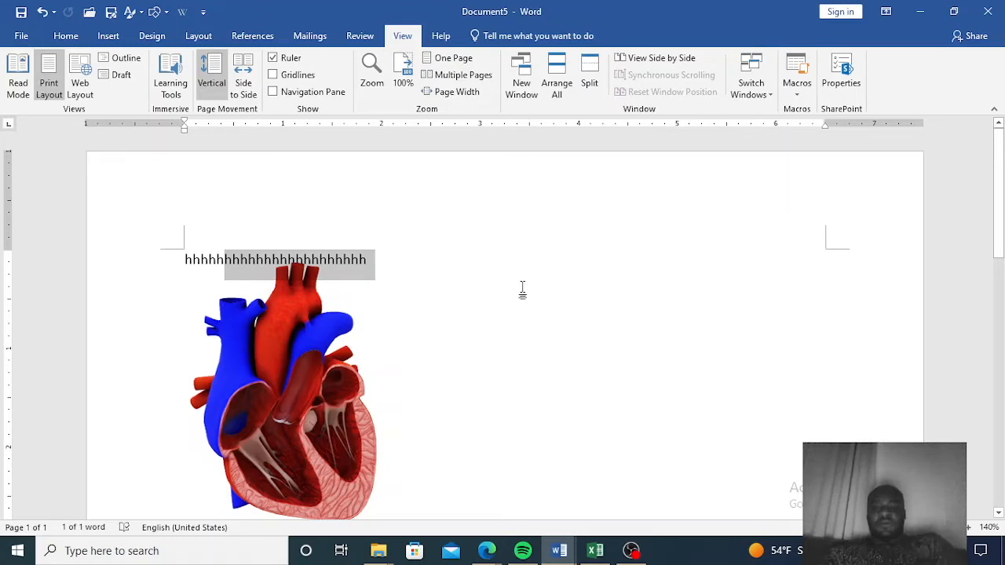
key(Delete)
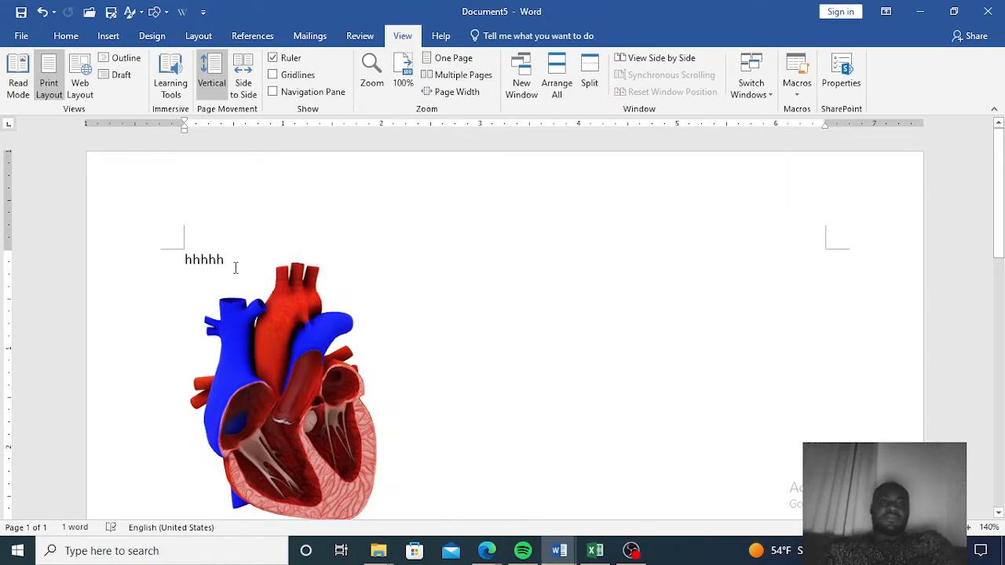
click(187, 261)
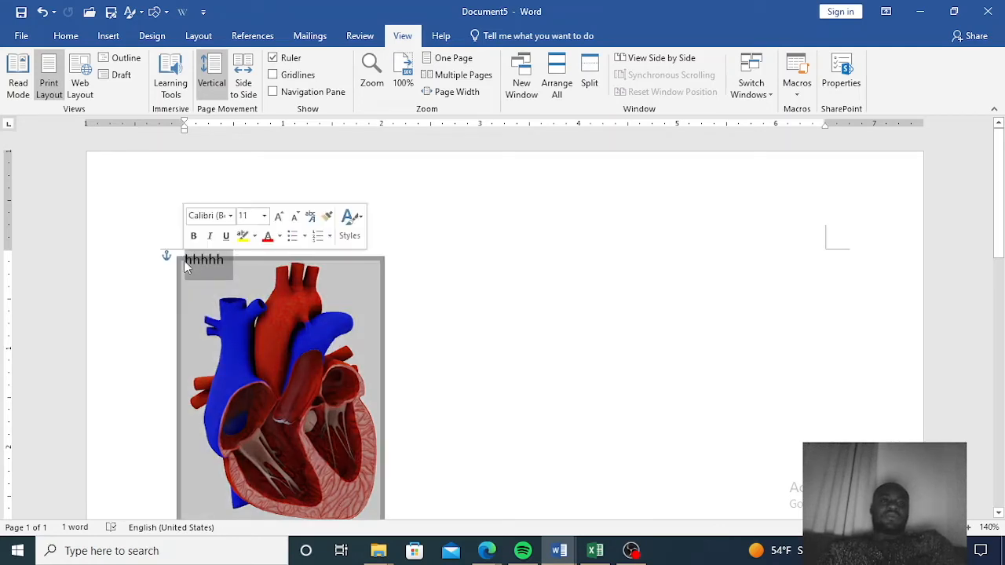
key(Delete)
click(293, 343)
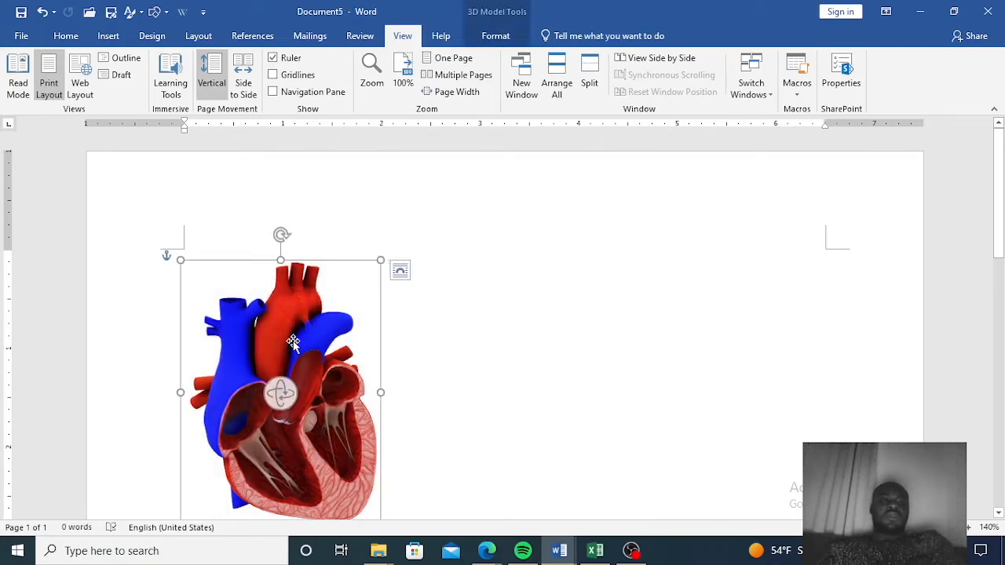
key(Delete)
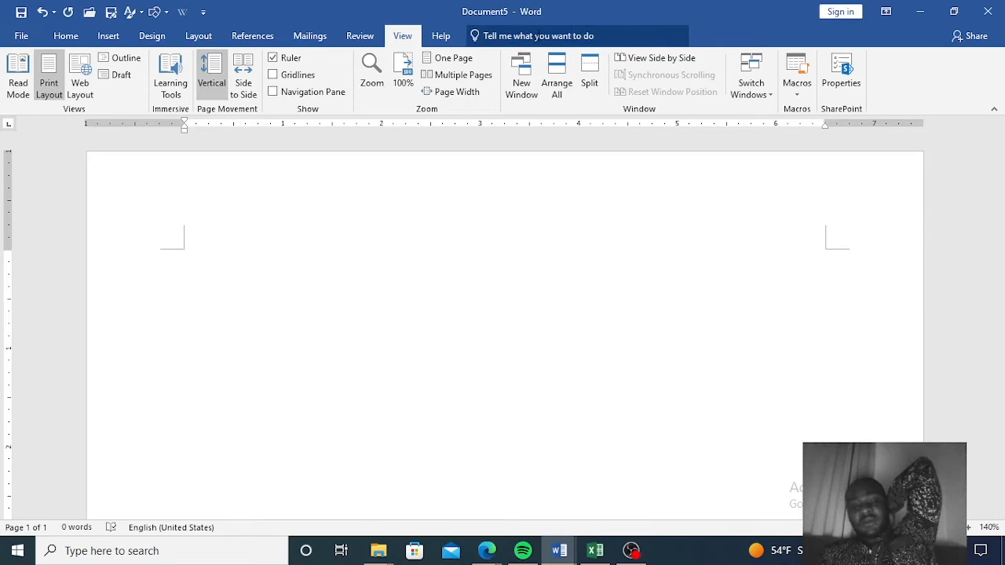
click(542, 36)
Enter "Name:" followed by a row of dots as the first form line and start a new line
click(570, 260)
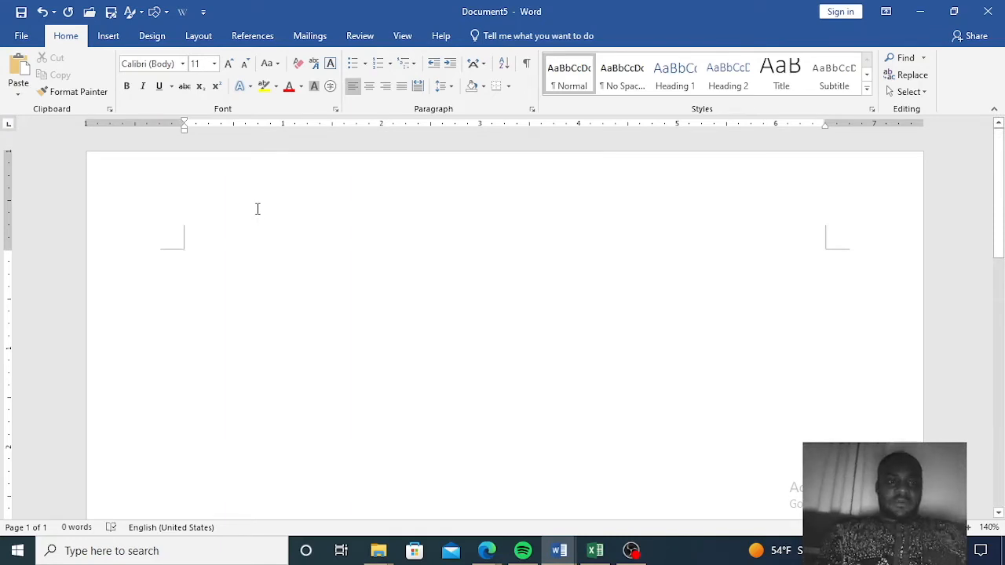
text(ame)
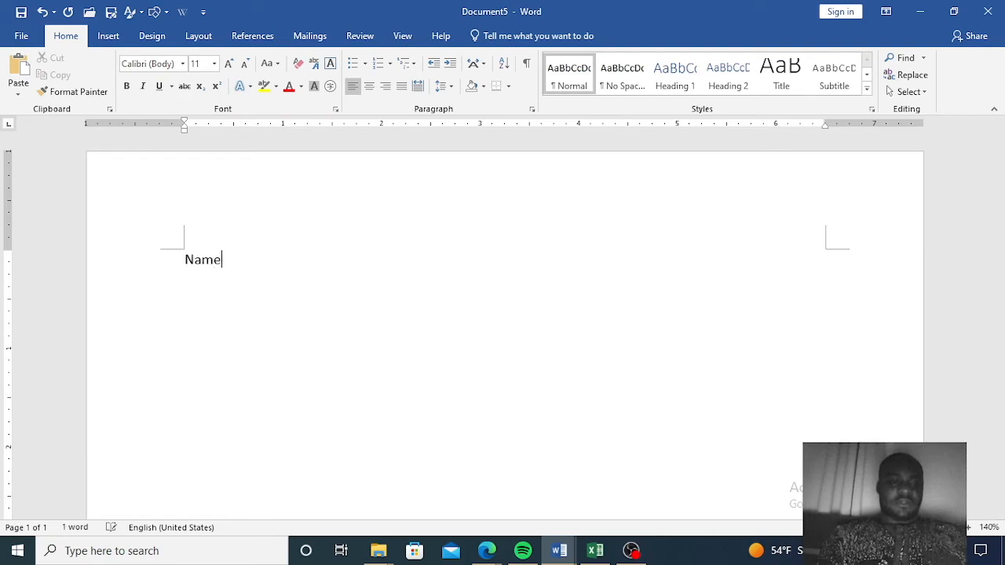
text(:)
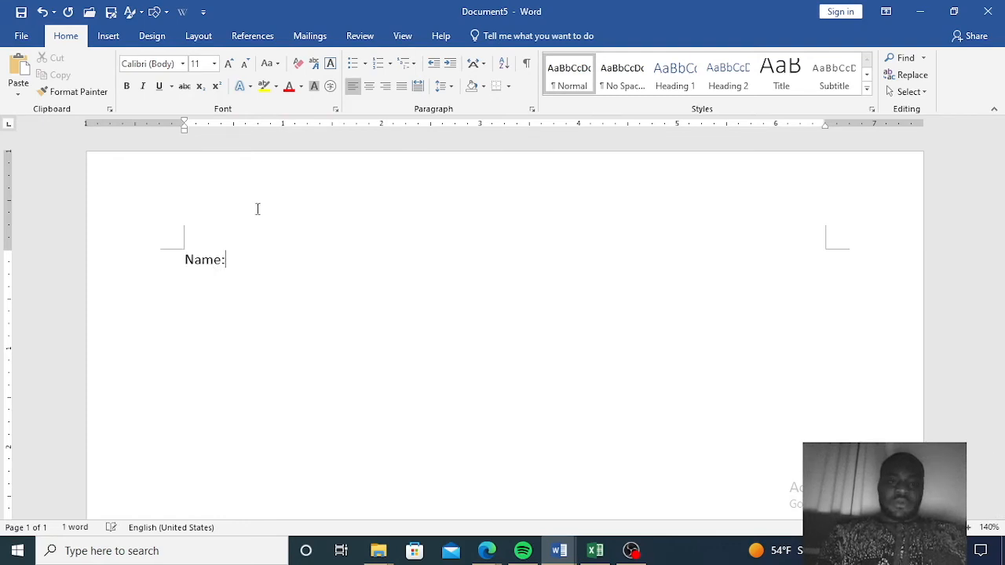
text(..........................................................)
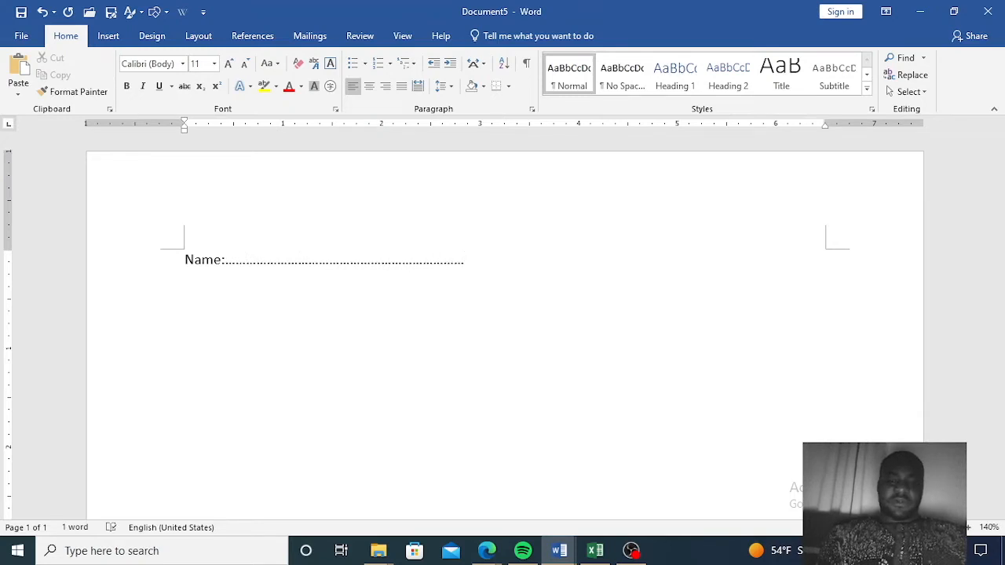
text(..............)
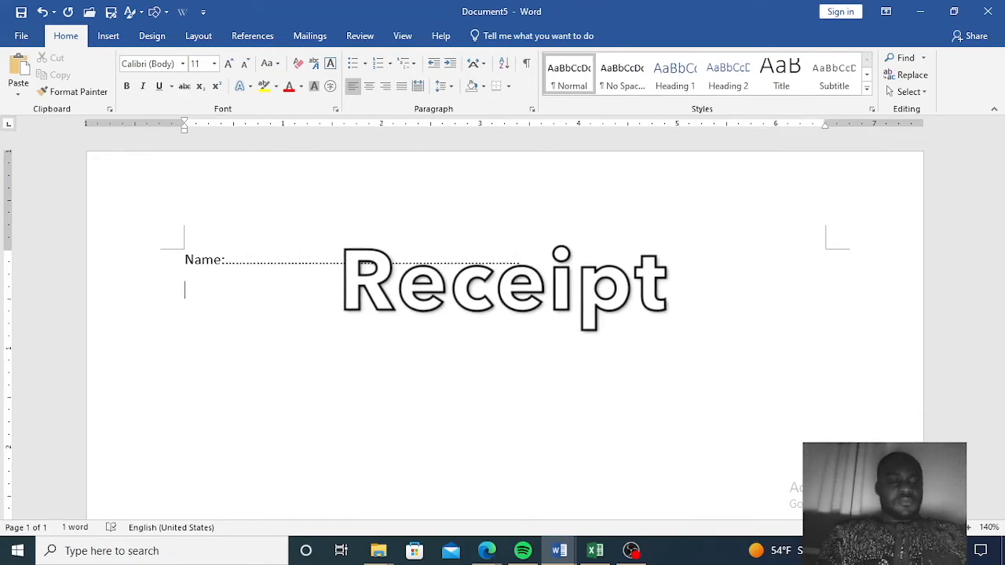
key(Return)
Add a second form line reading "Phone Number:" followed by a row of dots and start a new line
text(Phone)
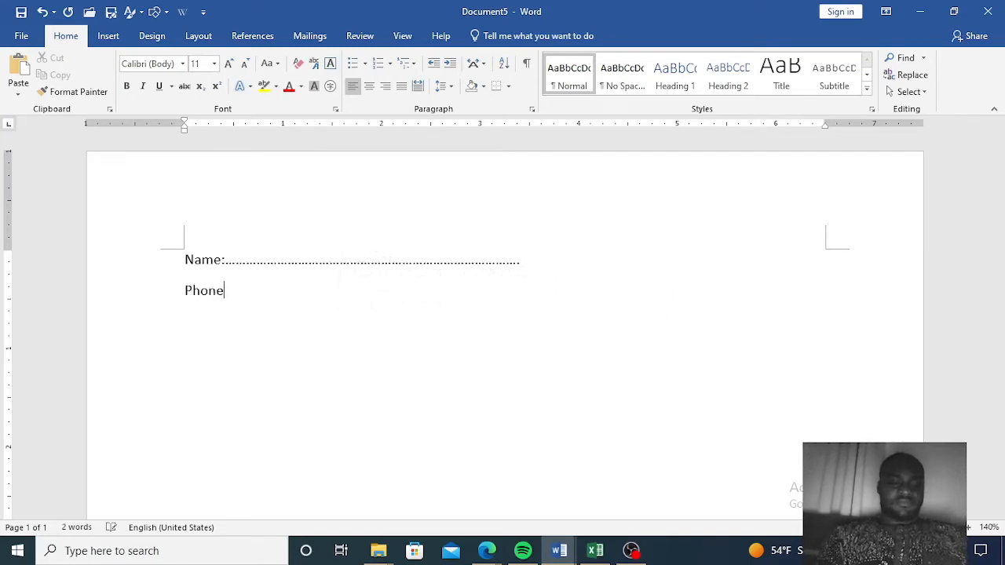
text( Number)
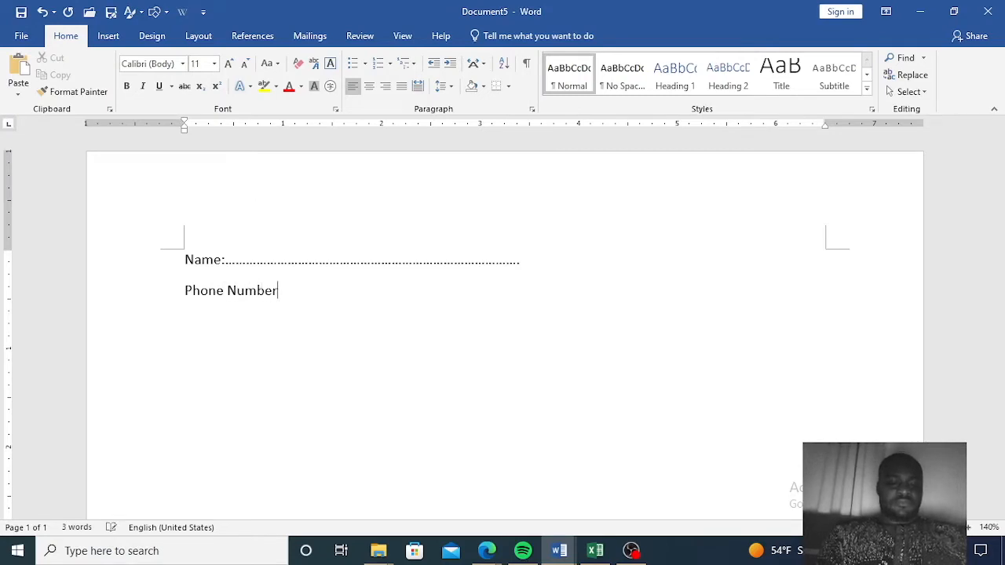
text(:......................................................)
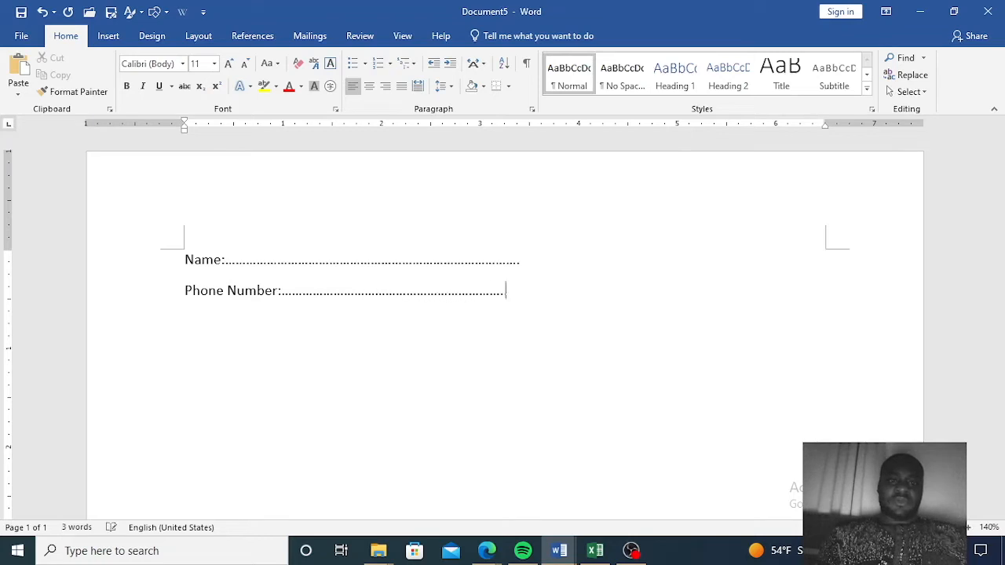
text(...)
key(Return)
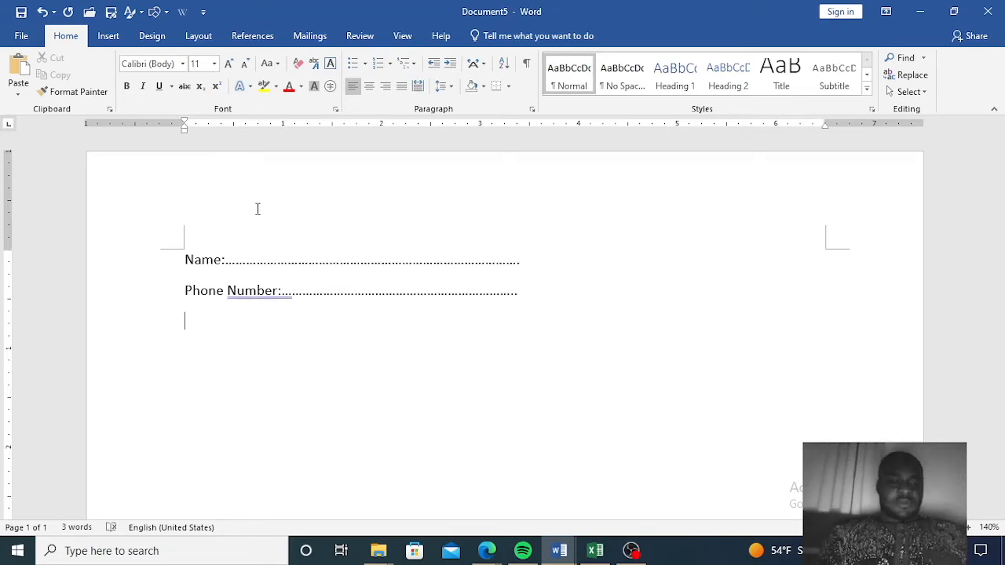
Add two more form lines, "E.mail" and "Purpose:", each followed by a row of dots
text(E)
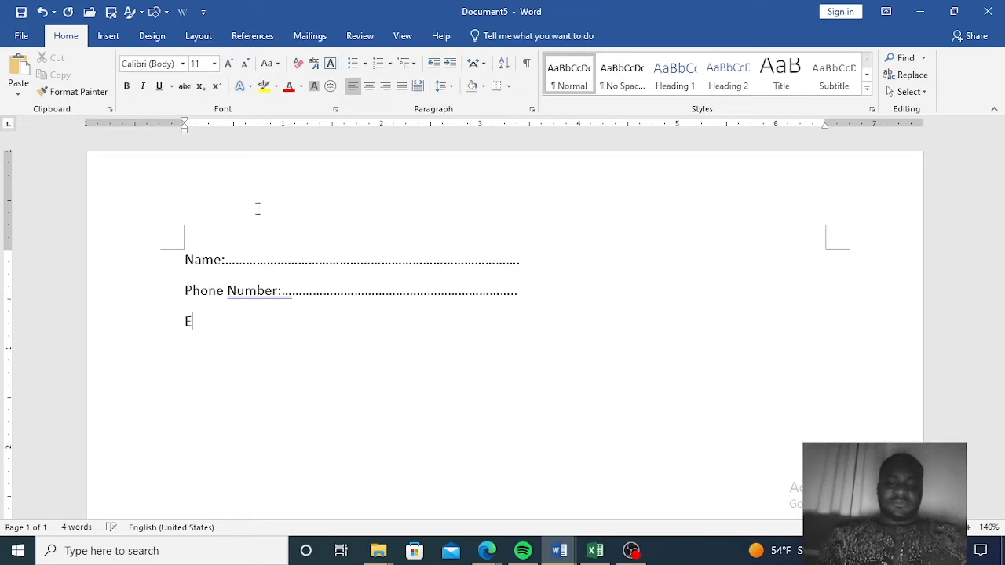
text(.mail..........................................)
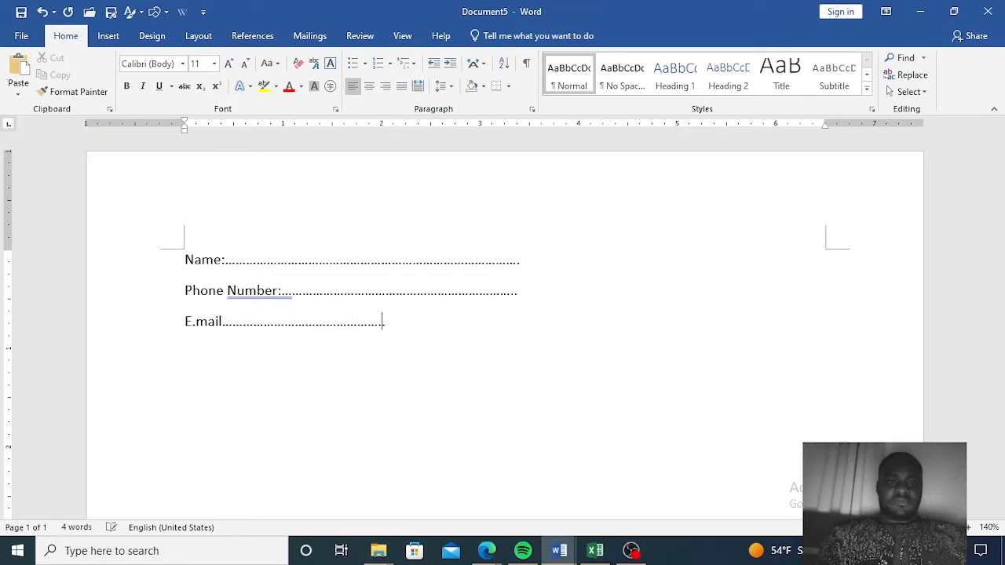
text(...........................................................................)
key(Return)
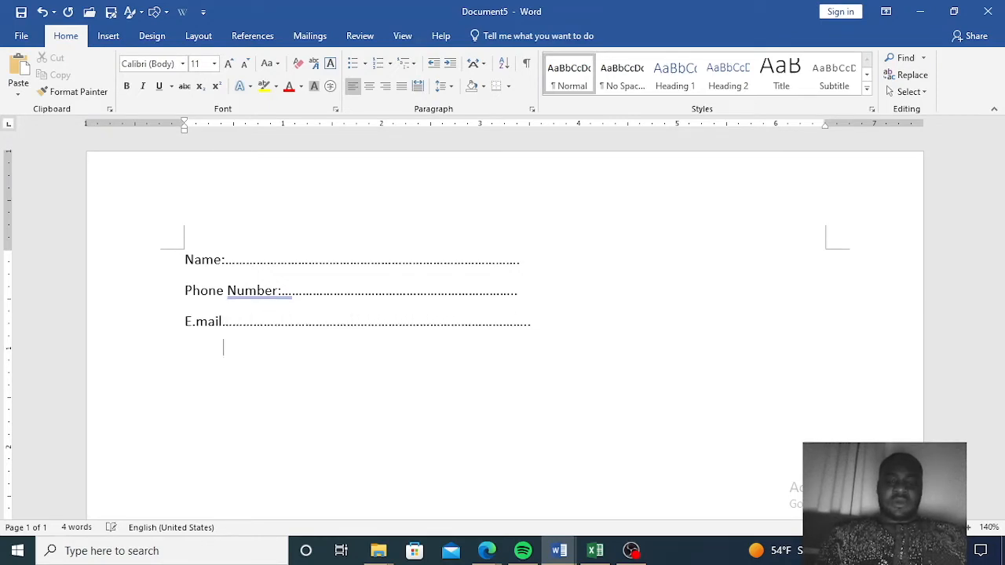
text(Purpose:)
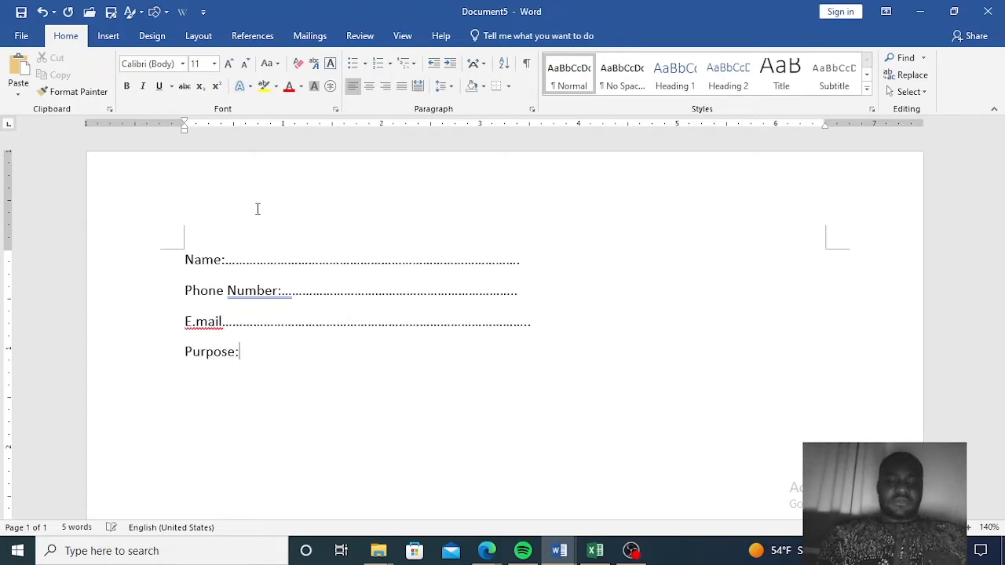
text(.........................................................................................................................)
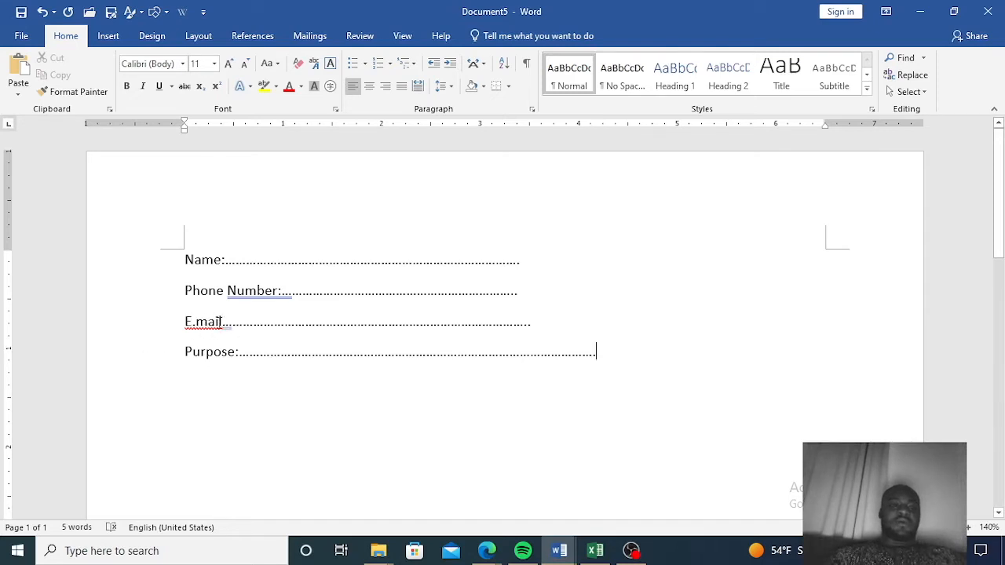
Apply the proofing suggestions "E-mail" for "E.mail" and "Number..." for "Number:", and check the suggestions for "Purpose:" without applying one
right_click(219, 323)
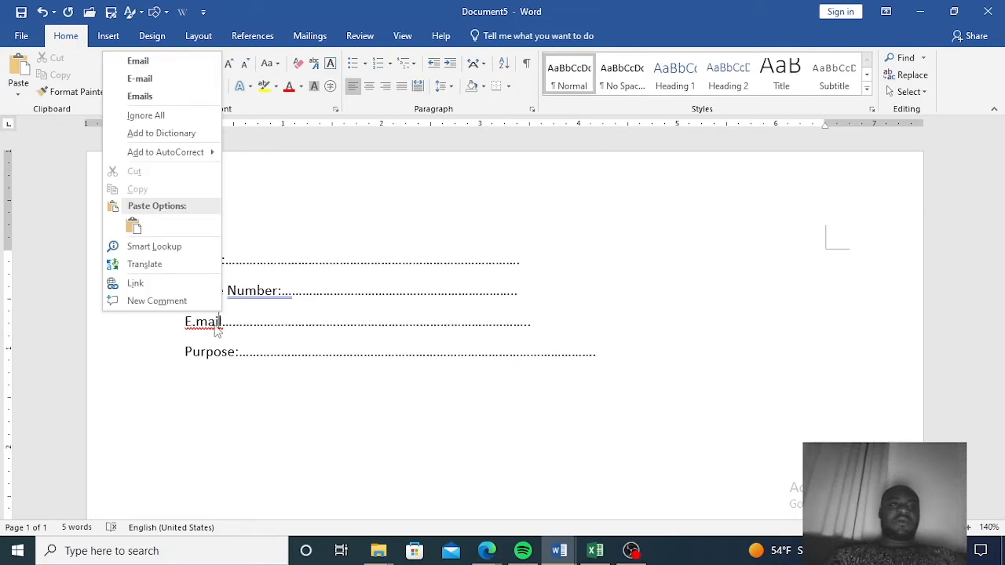
click(166, 79)
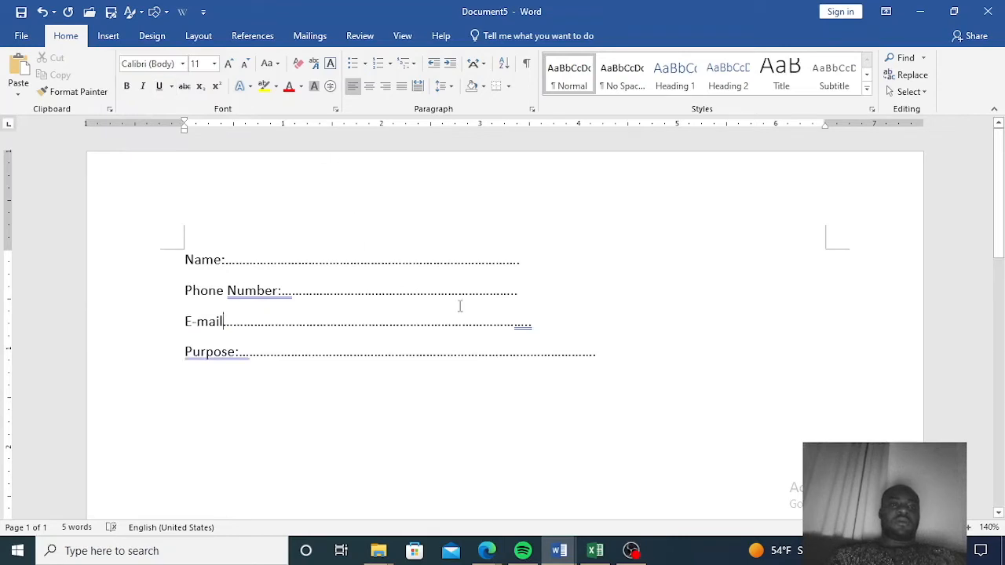
right_click(277, 290)
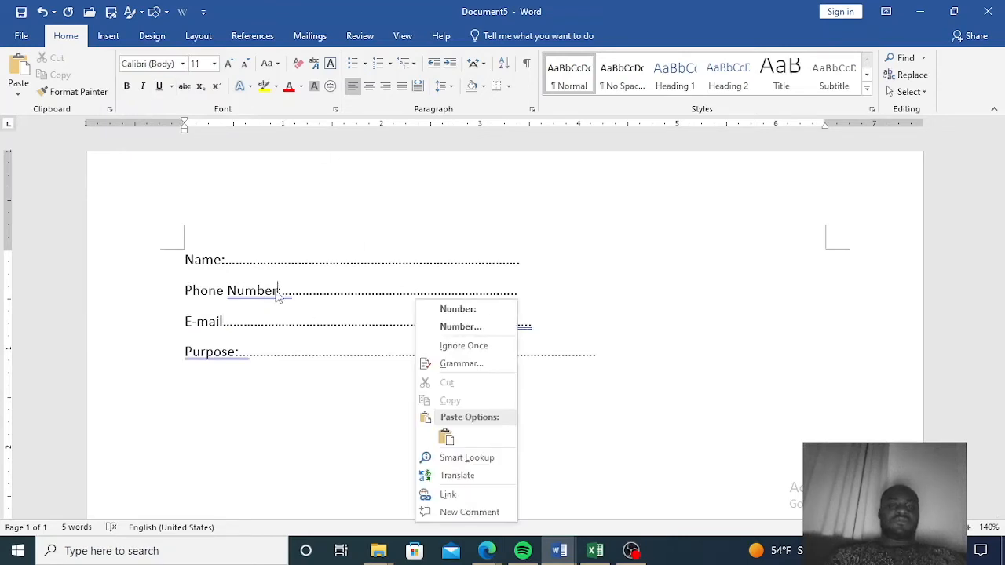
click(460, 325)
right_click(237, 356)
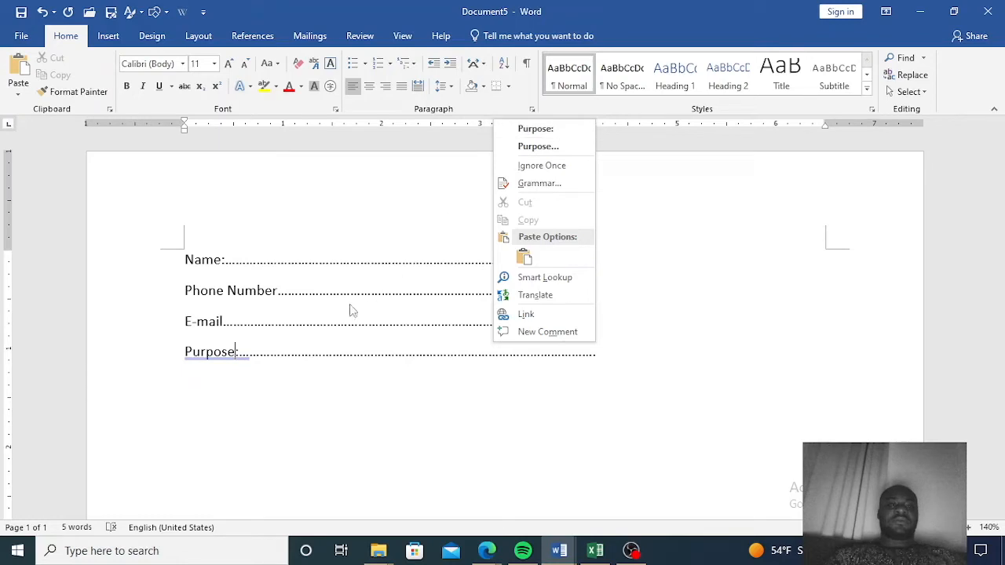
click(239, 358)
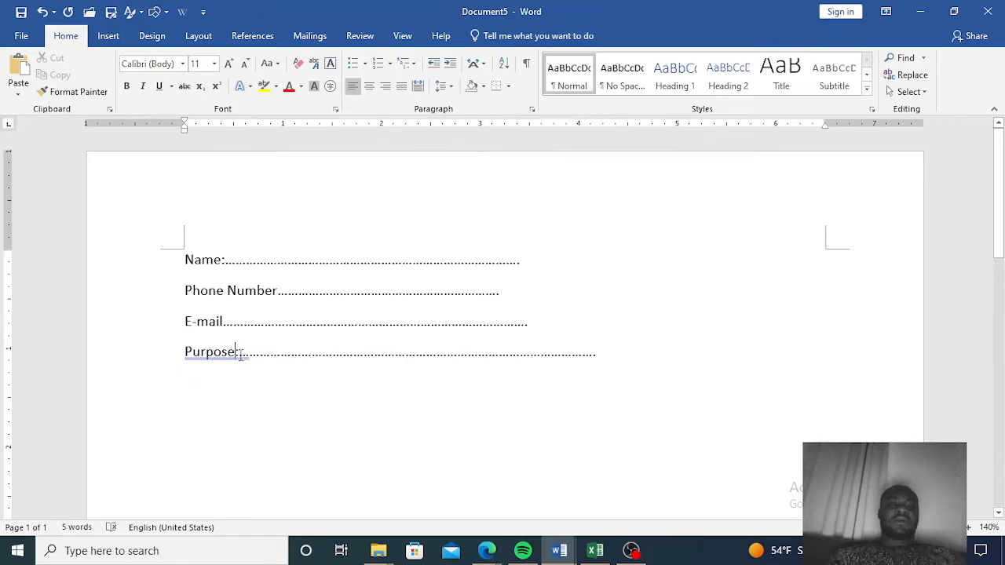
Extend the dot rows of the "Phone Number" and "E-mail" lines with additional dots
right_click(241, 356)
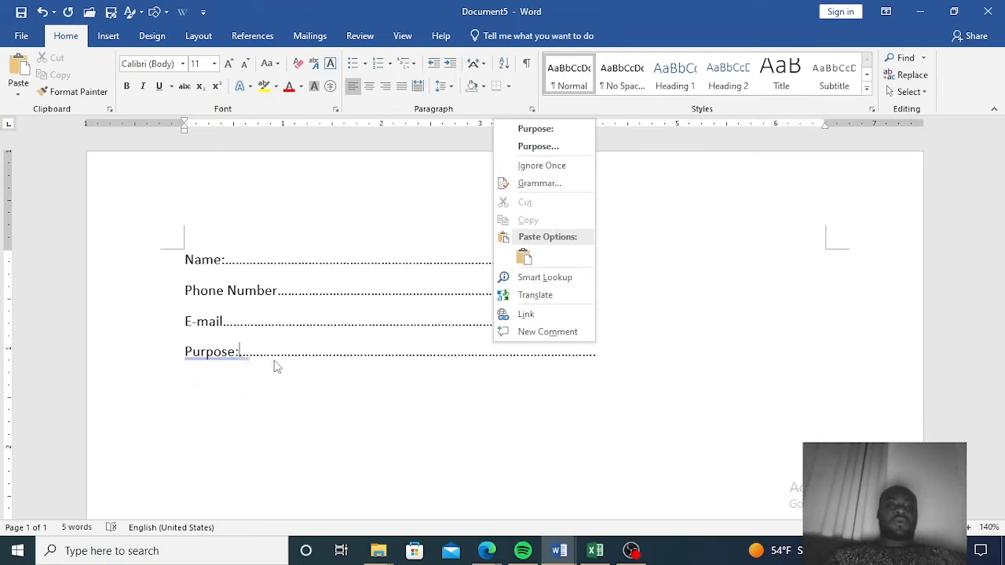
click(274, 345)
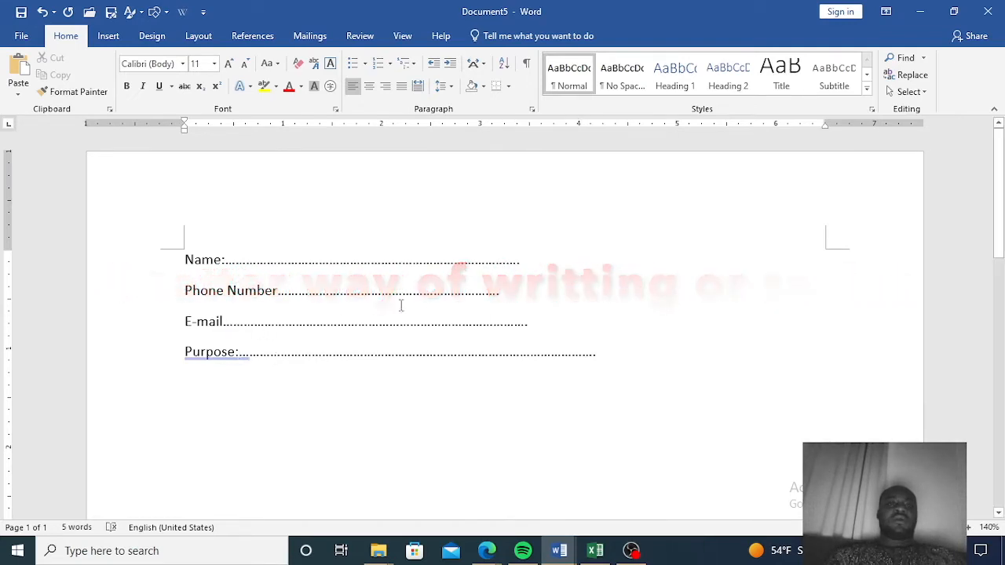
click(514, 298)
text(.........................)
click(527, 322)
text(.............................................)
Format the whole "Purpose:" line, including its dots, as bold, italic and underlined
triple_click(538, 324)
drag(565, 359, 211, 361)
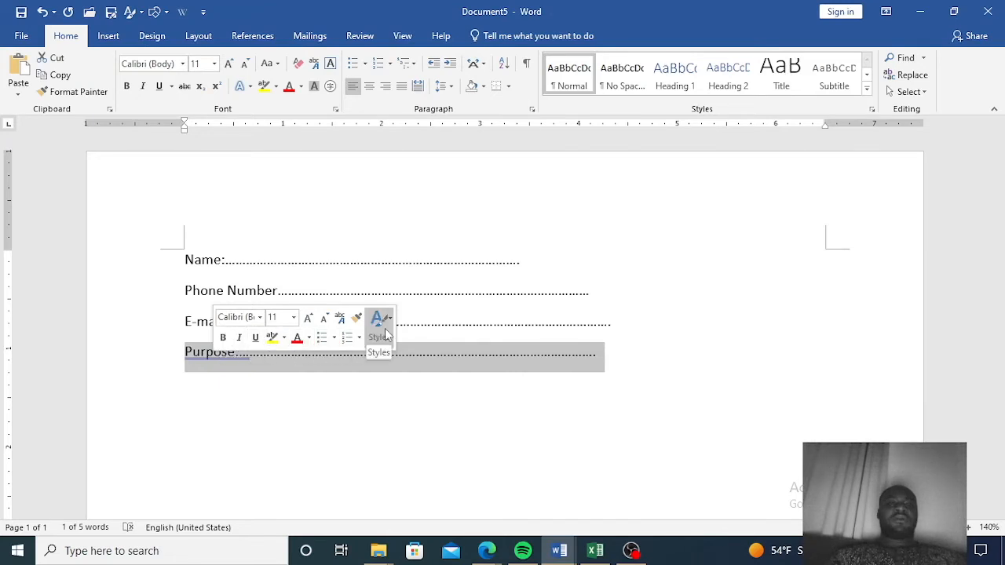
click(358, 337)
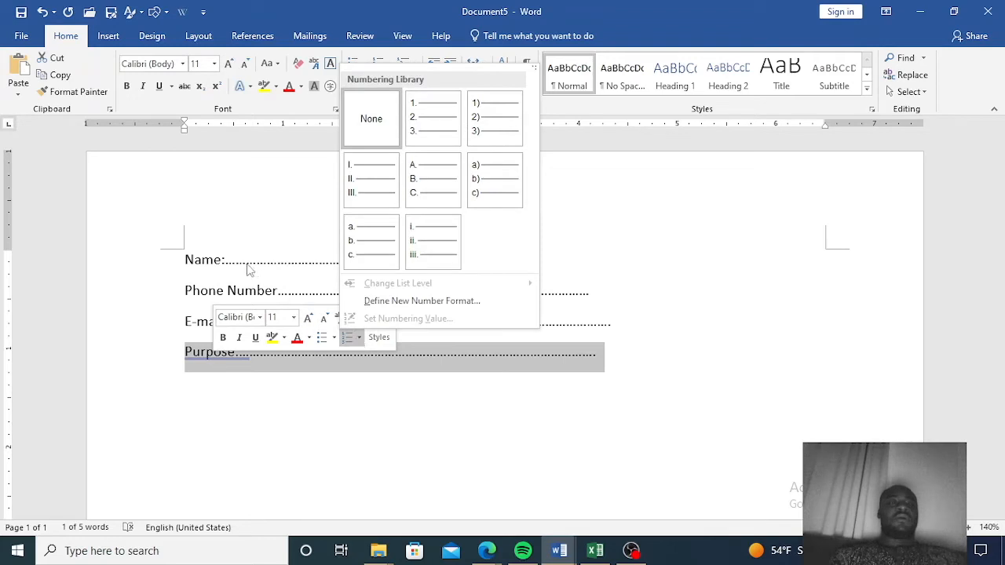
click(66, 41)
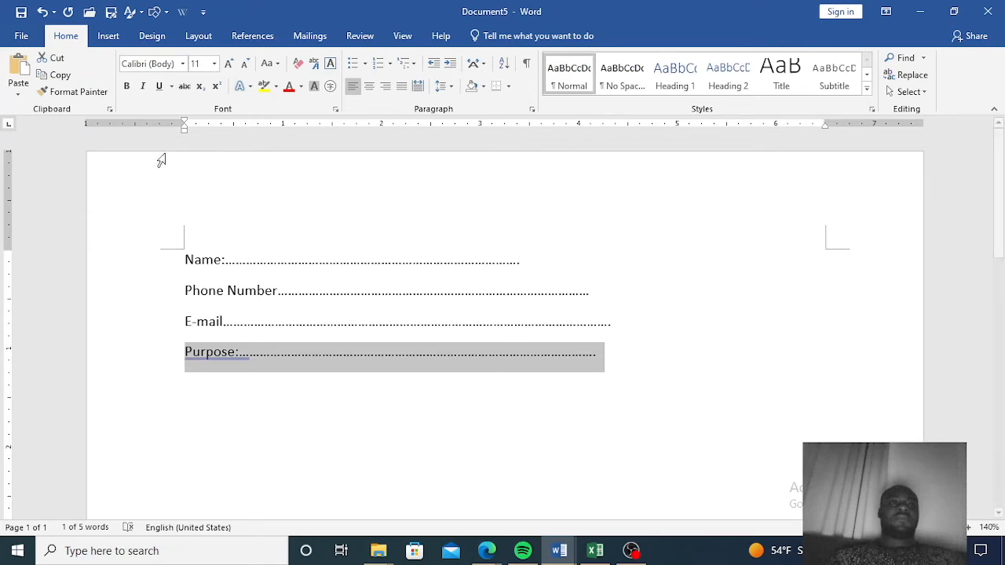
click(127, 87)
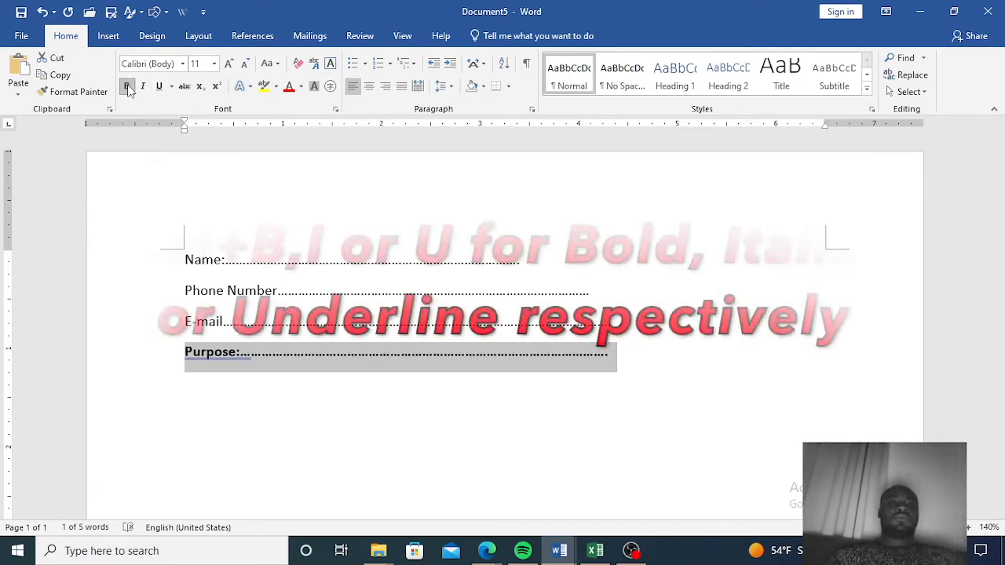
click(142, 87)
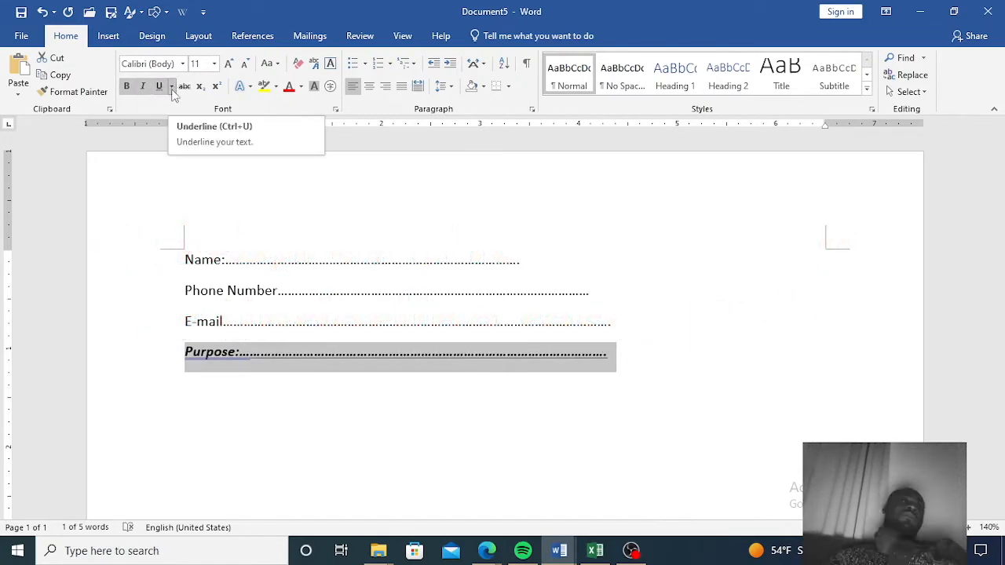
Examine the available underline styles and the basic and advanced font settings for the "Purpose:" line without changing any
click(172, 88)
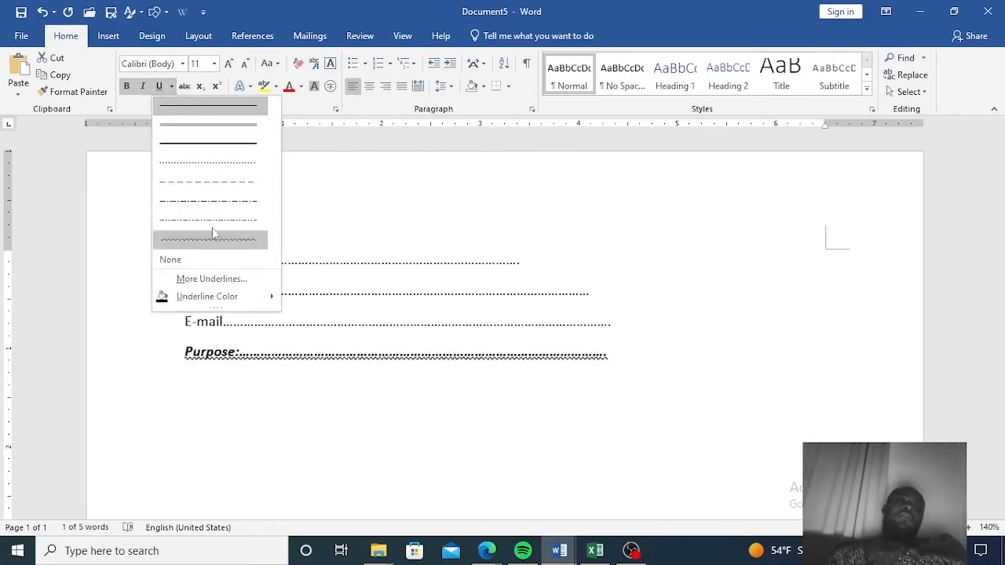
click(224, 280)
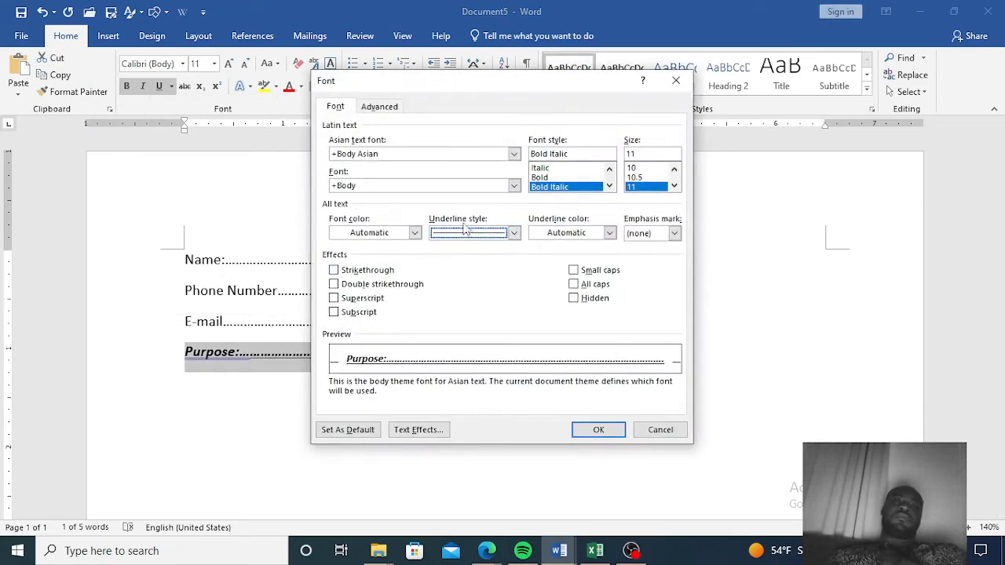
click(392, 109)
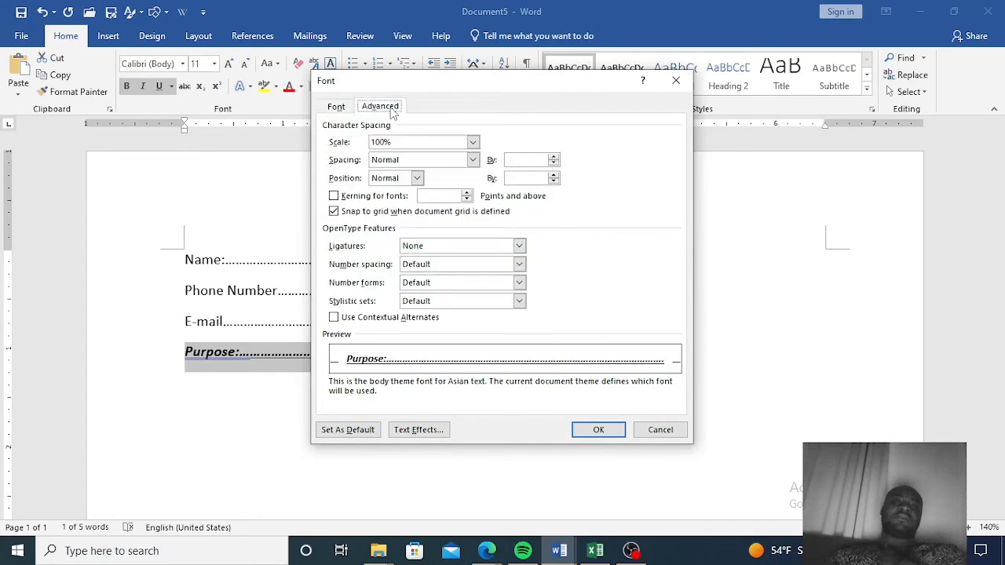
click(337, 108)
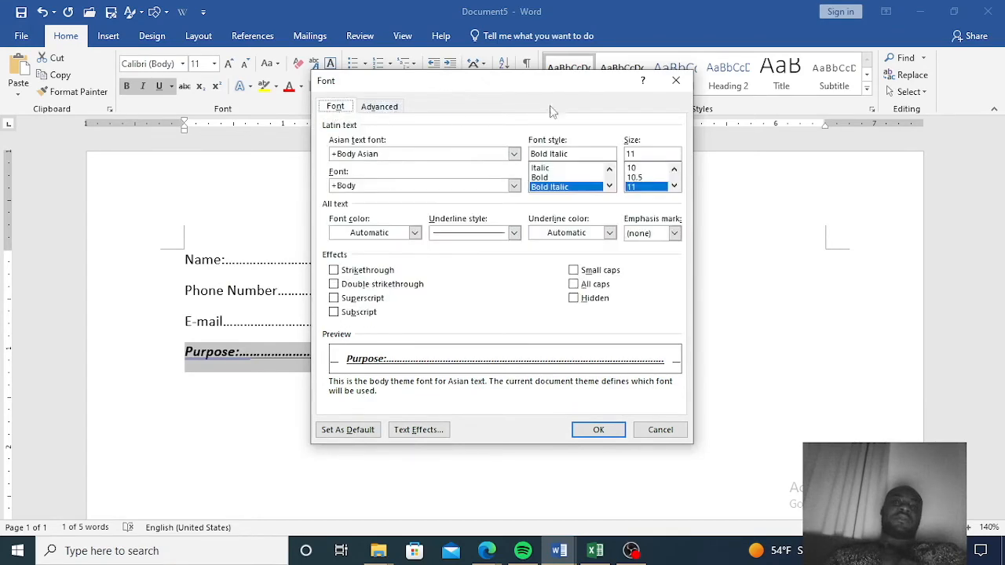
click(671, 83)
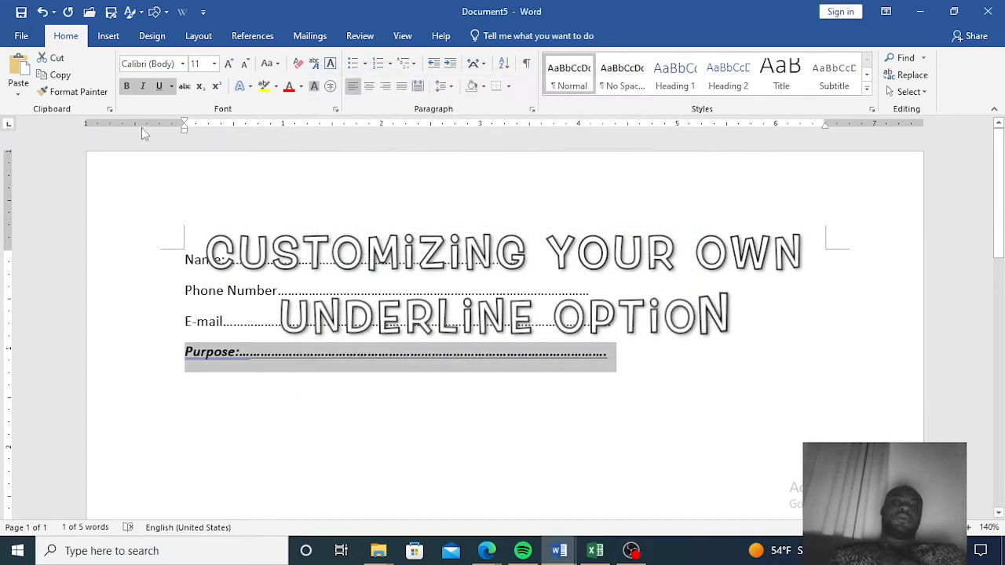
Try custom underline colors for the "Purpose:" line, ending on light green, and discard the choice
click(173, 86)
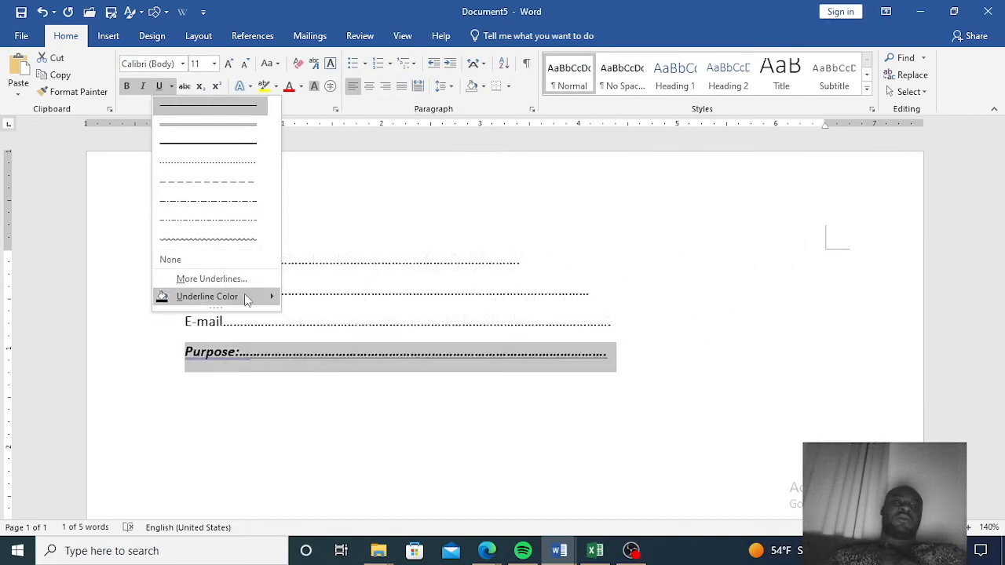
mouse_move(271, 299)
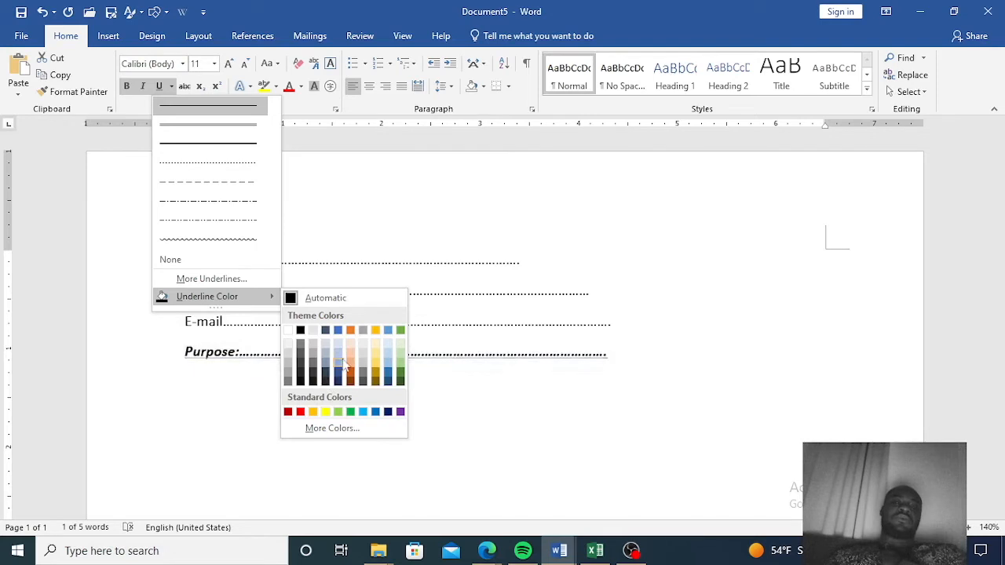
click(331, 427)
click(461, 245)
click(457, 222)
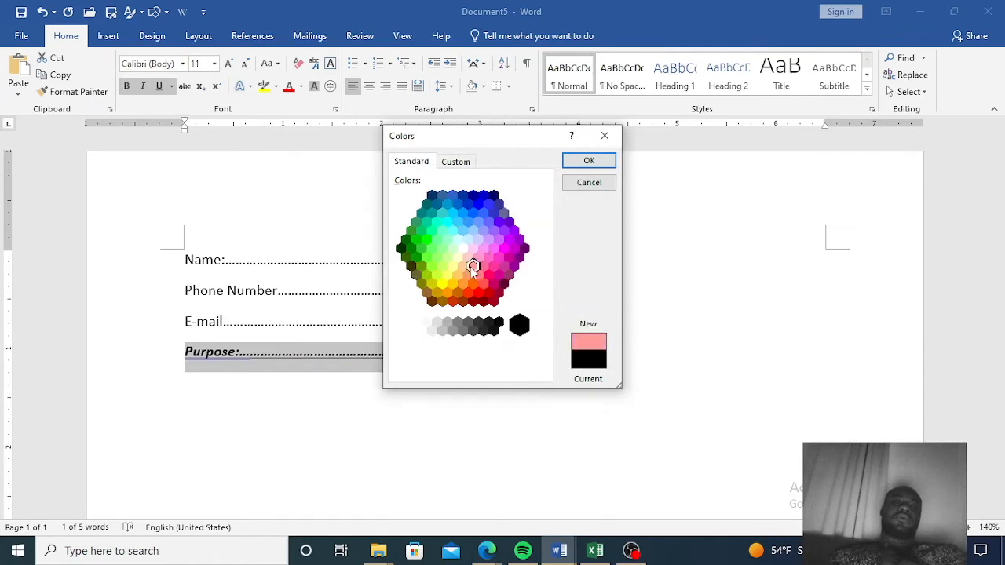
click(463, 249)
click(447, 240)
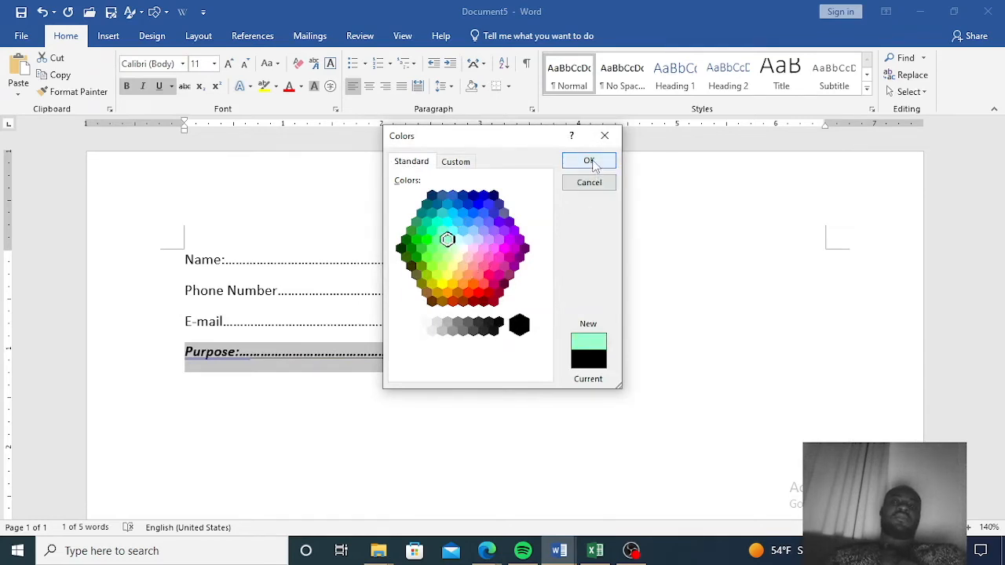
click(605, 137)
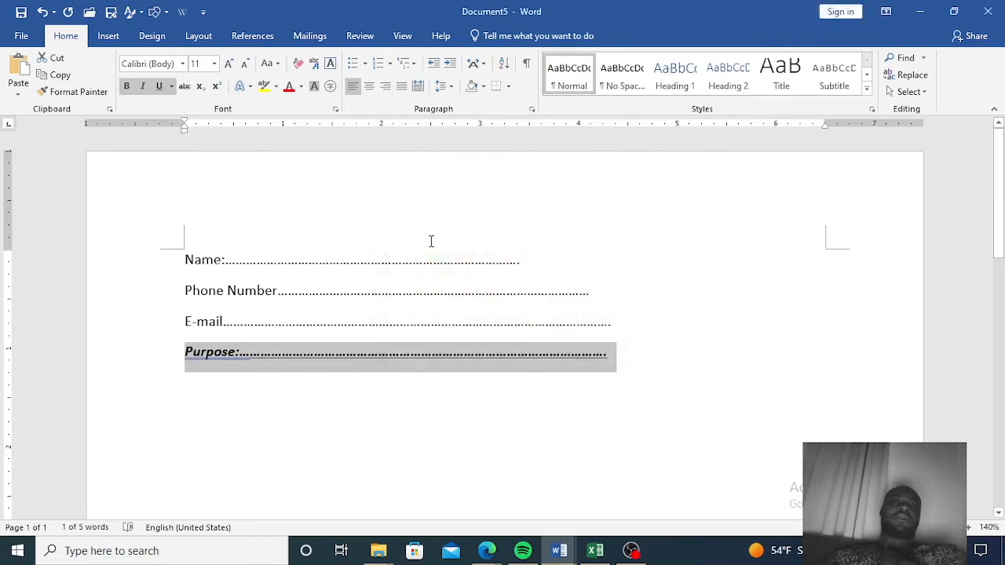
Enter "Remark for client" on the line below "Purpose:" with bold, italic and underline turned off
click(622, 372)
middle_click(623, 343)
middle_click(623, 343)
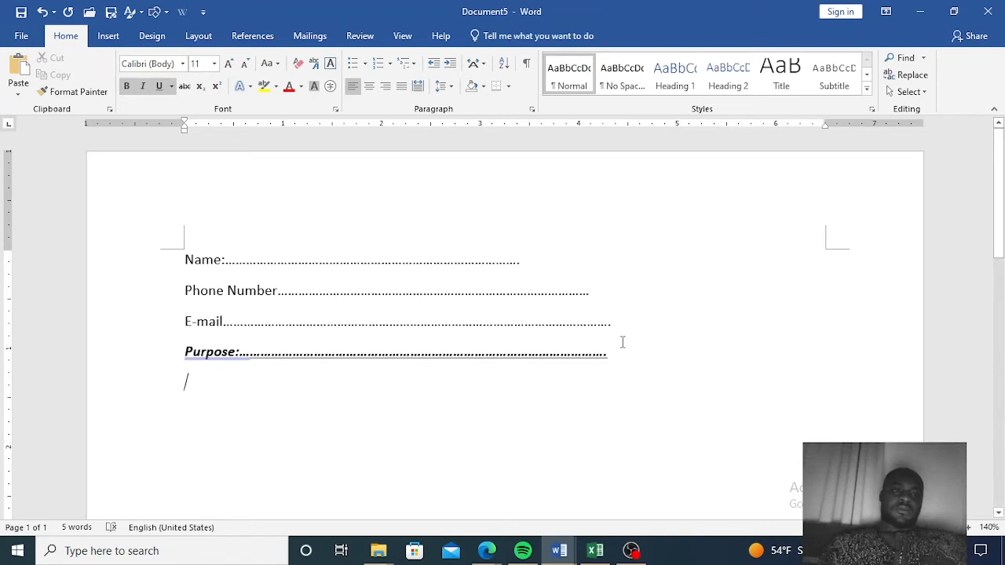
click(141, 88)
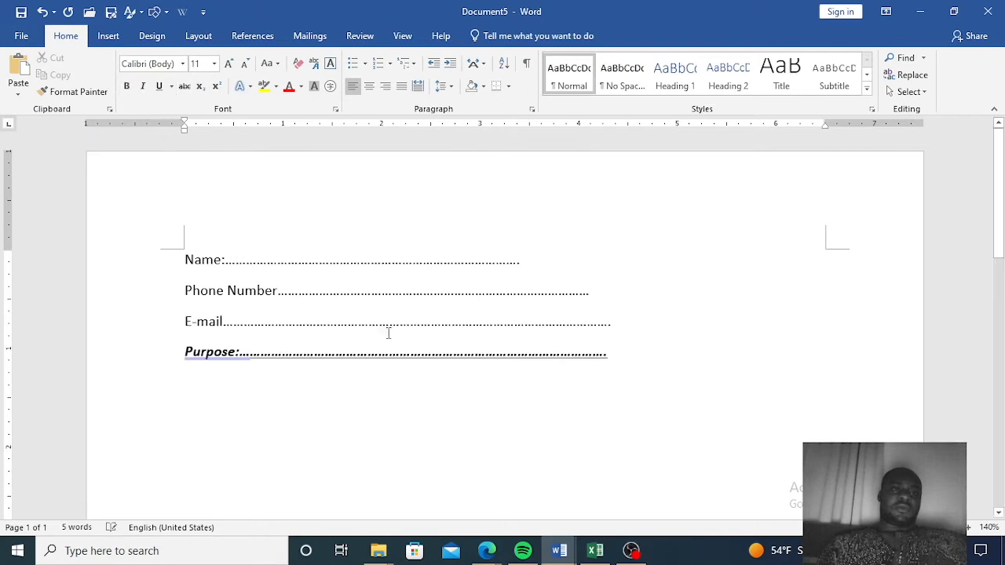
text(Remar)
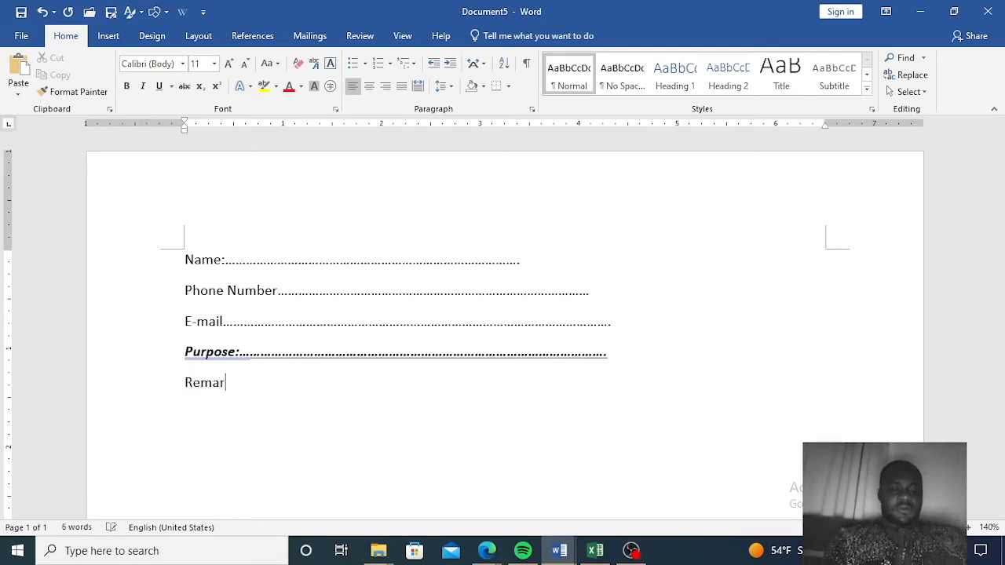
text(k for )
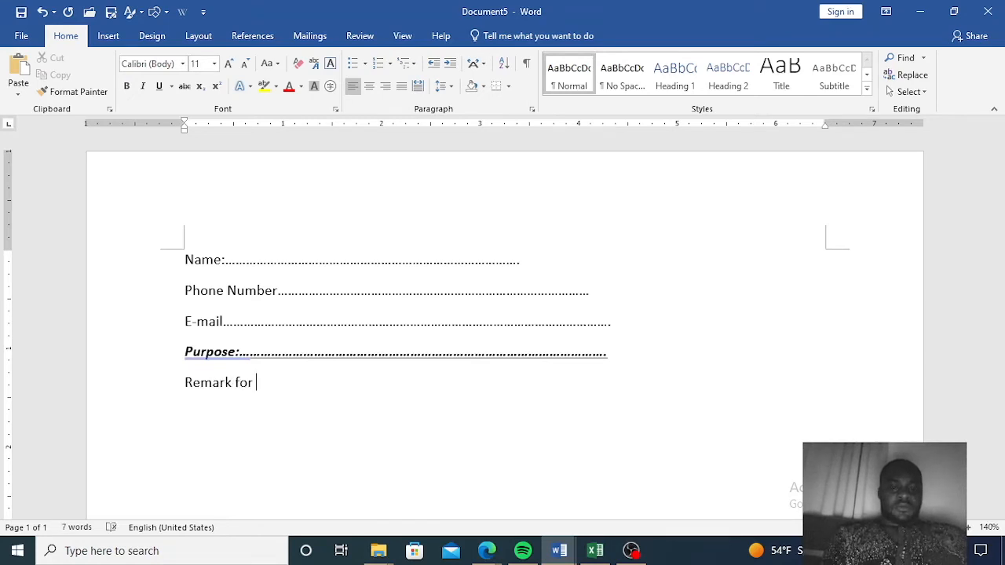
text(client)
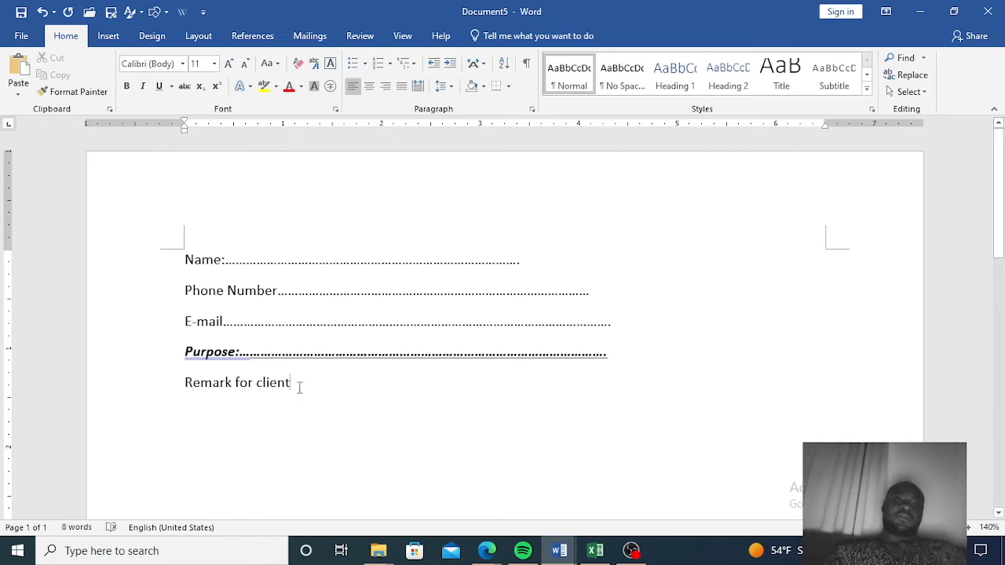
Make the "Remark for client" line bold and center it
drag(299, 386, 184, 386)
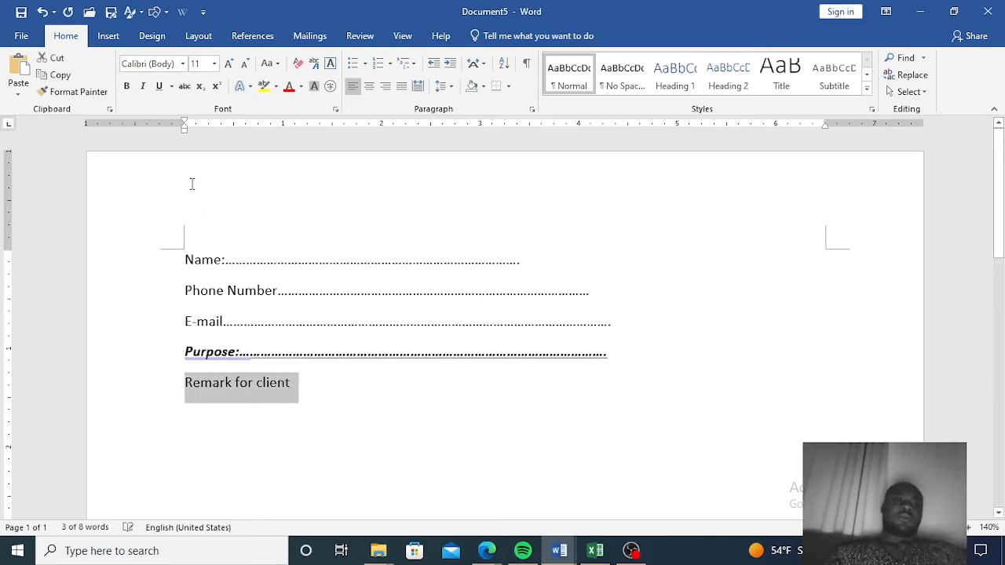
click(125, 87)
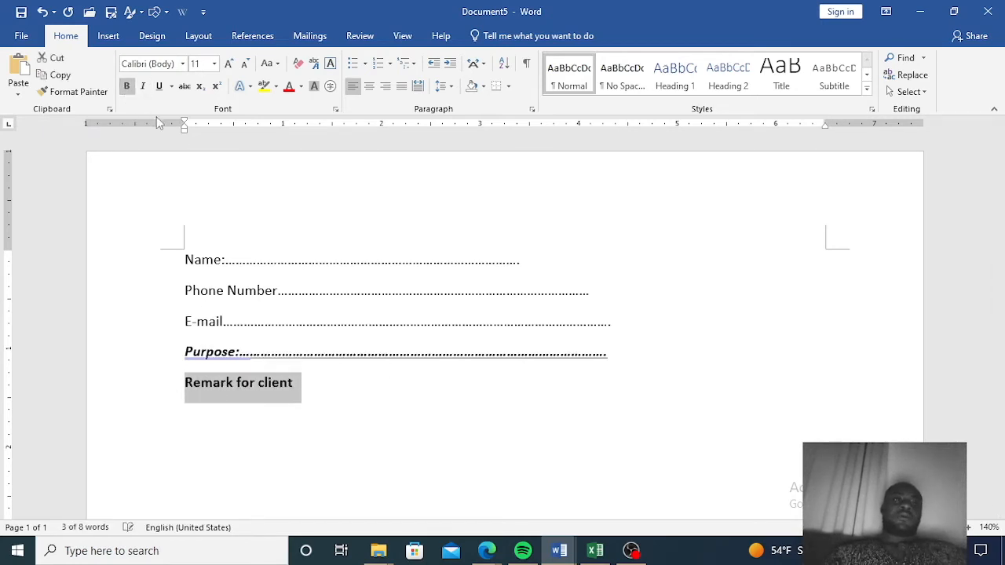
click(368, 87)
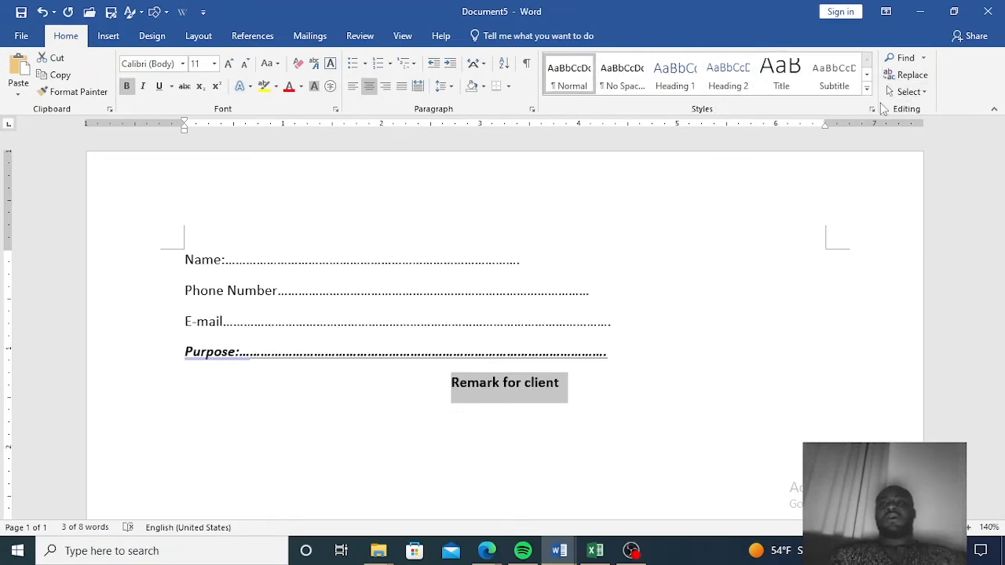
Try the No Spacing, Heading 1, Strong, Quote and Subtitle styles on "Remark for client"
click(633, 88)
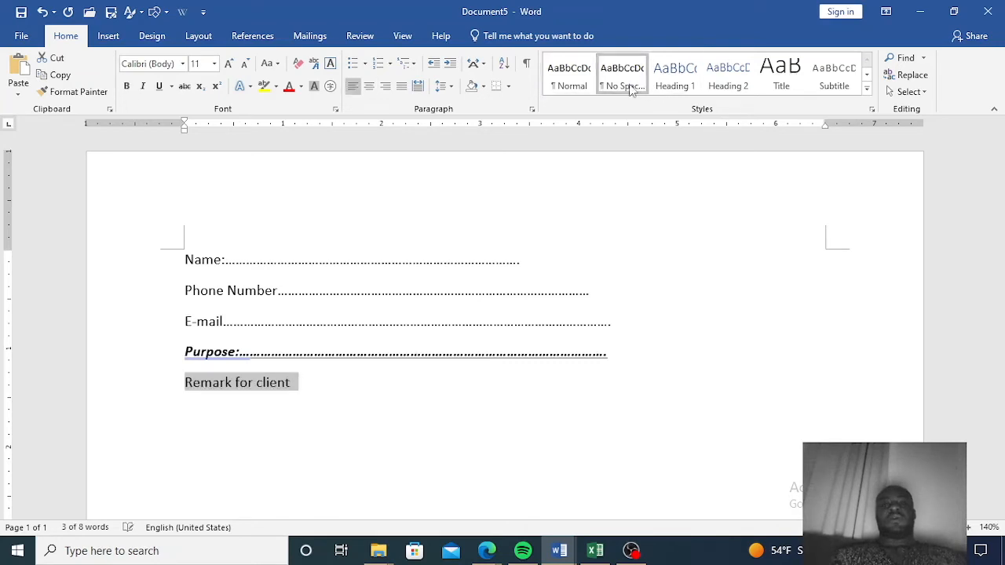
click(675, 87)
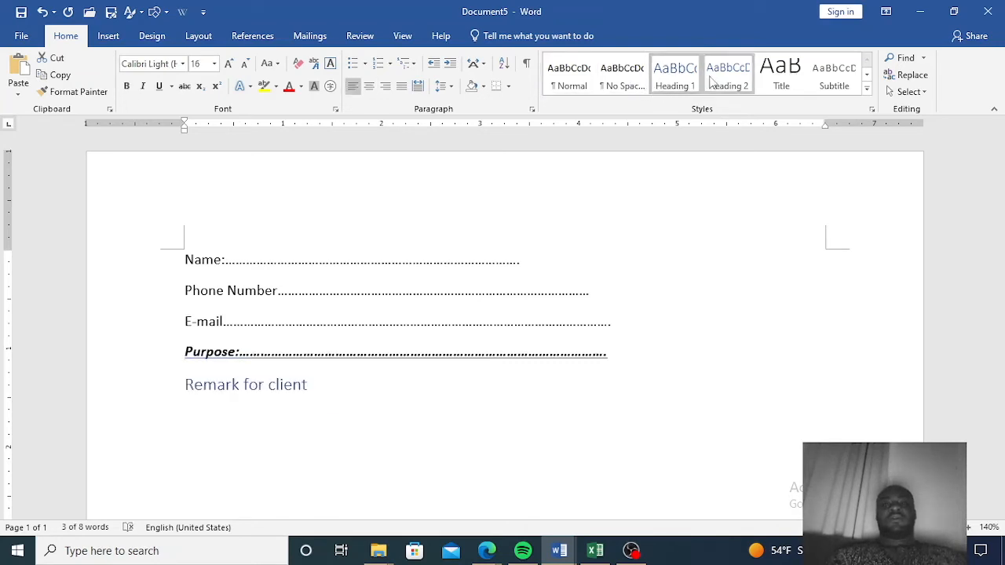
click(867, 91)
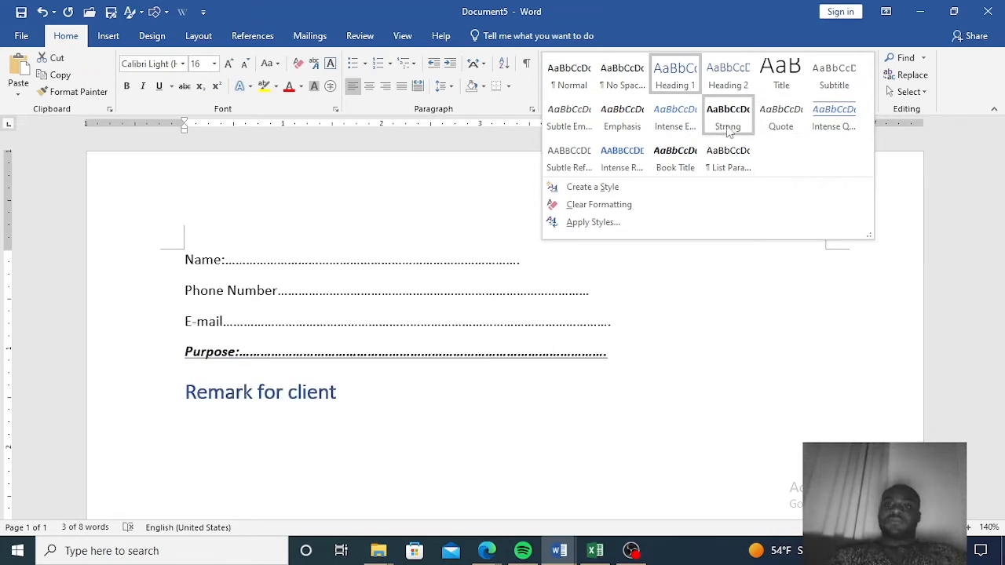
key(Escape)
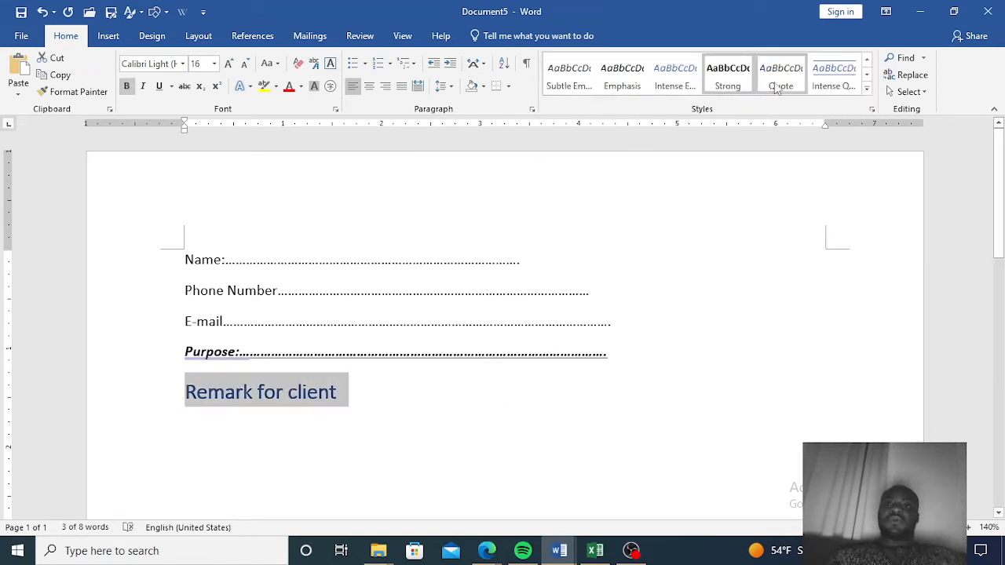
click(775, 83)
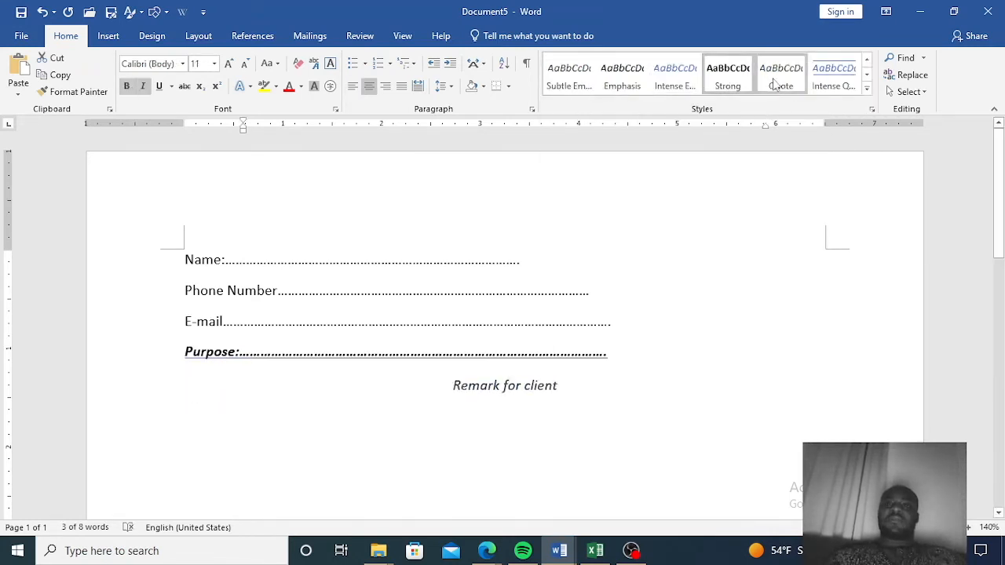
click(867, 91)
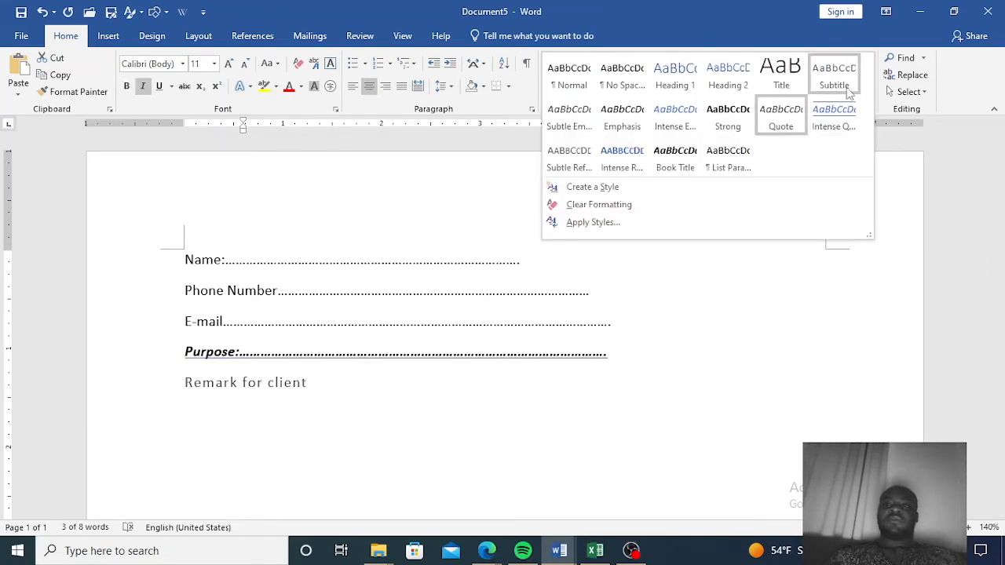
click(844, 79)
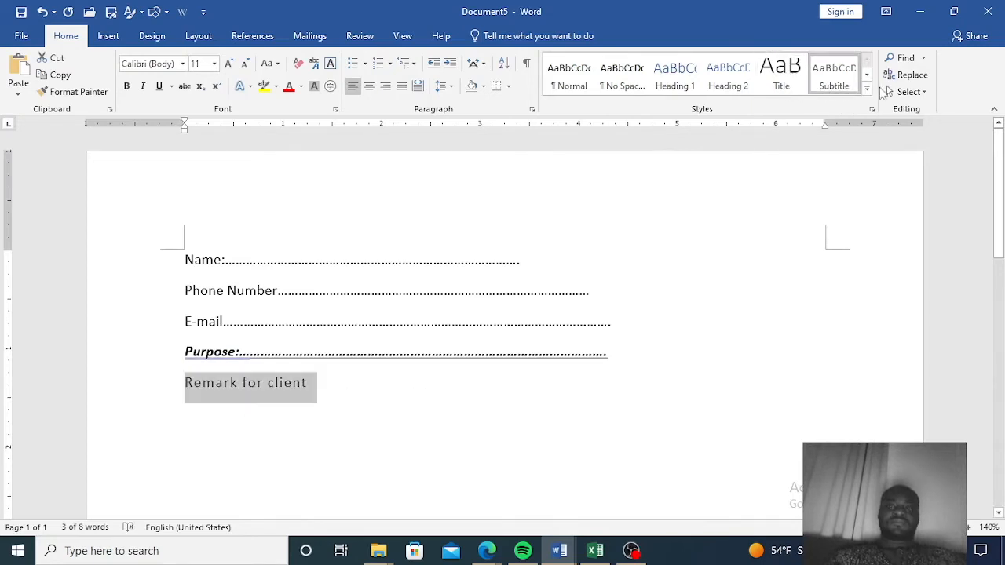
Apply the Title style to "Remark for client" and make it bold
click(793, 93)
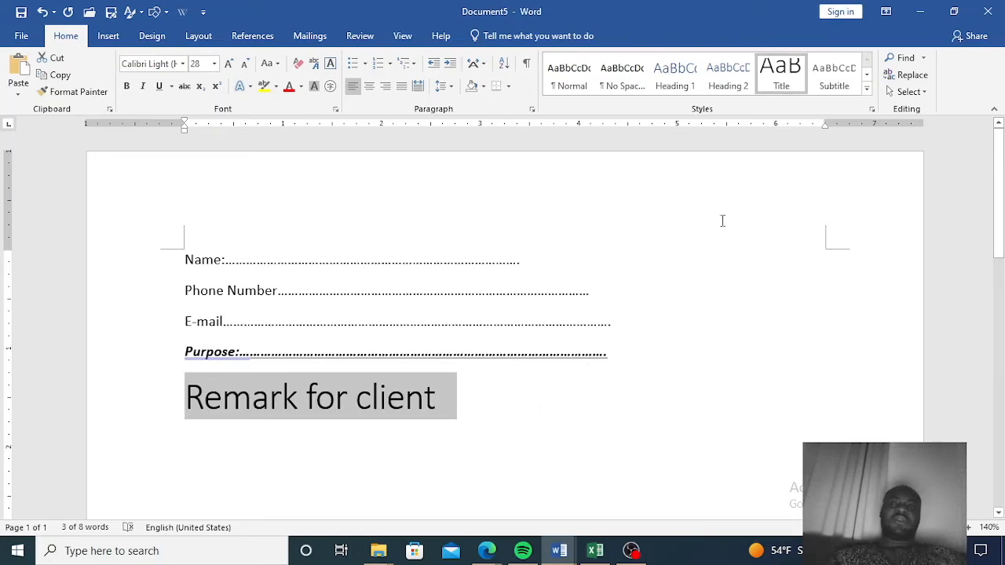
click(760, 71)
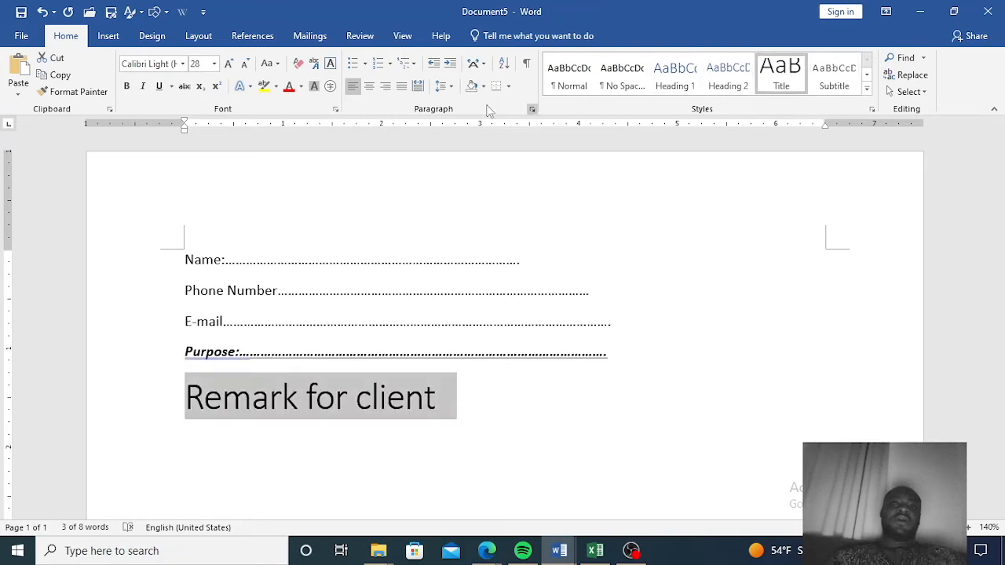
click(127, 87)
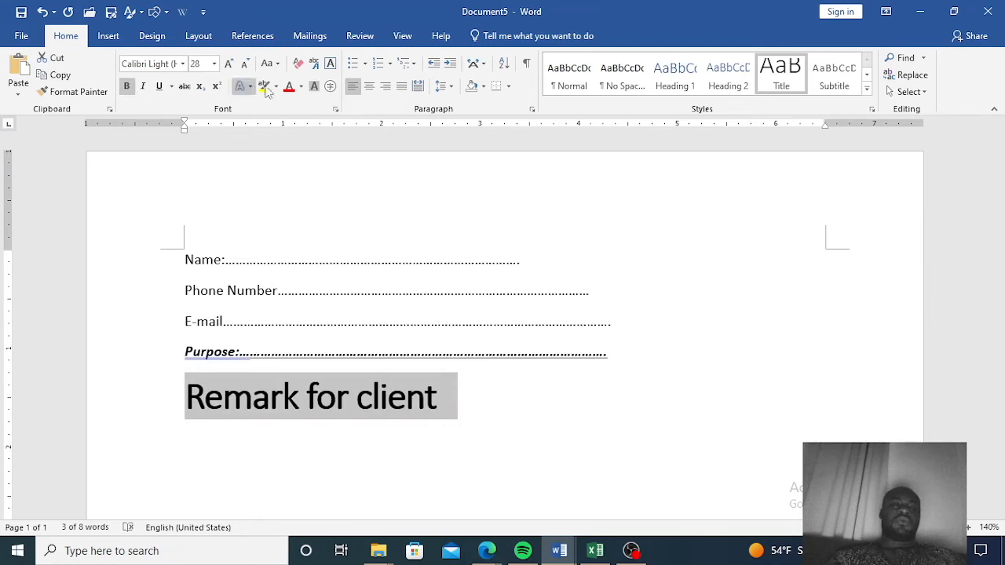
Center the "Remark for client" title and start a new line below it
click(368, 88)
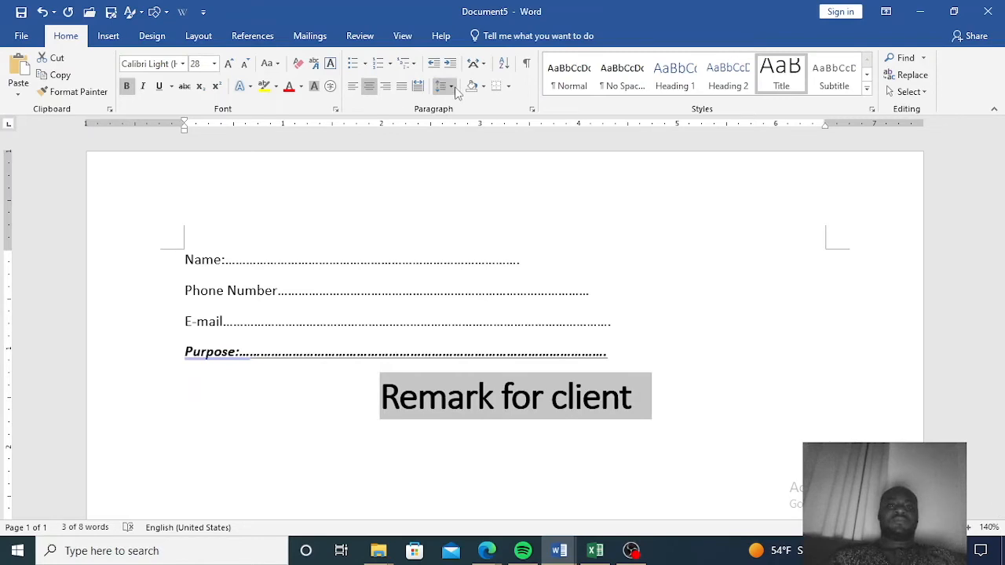
click(678, 377)
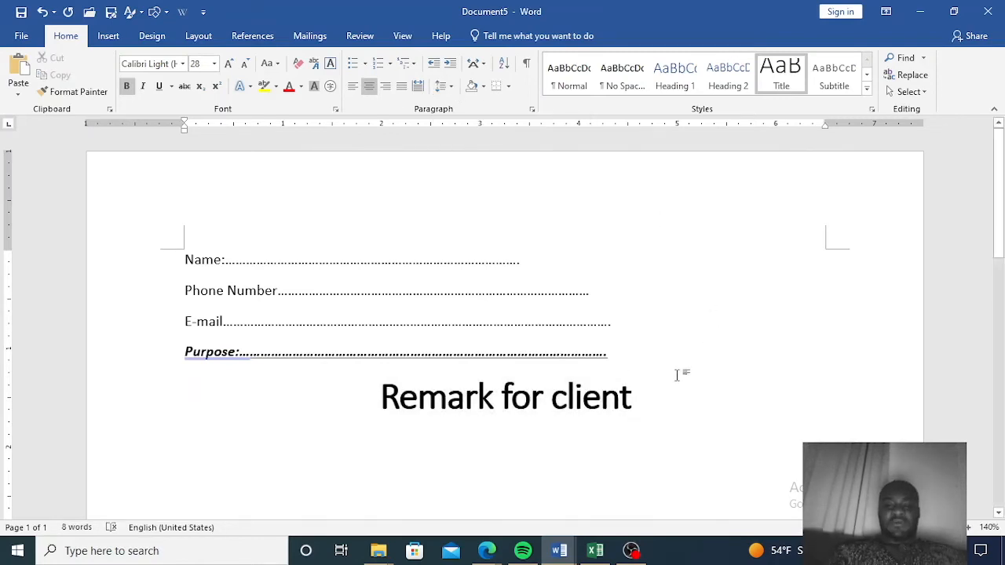
key(Return)
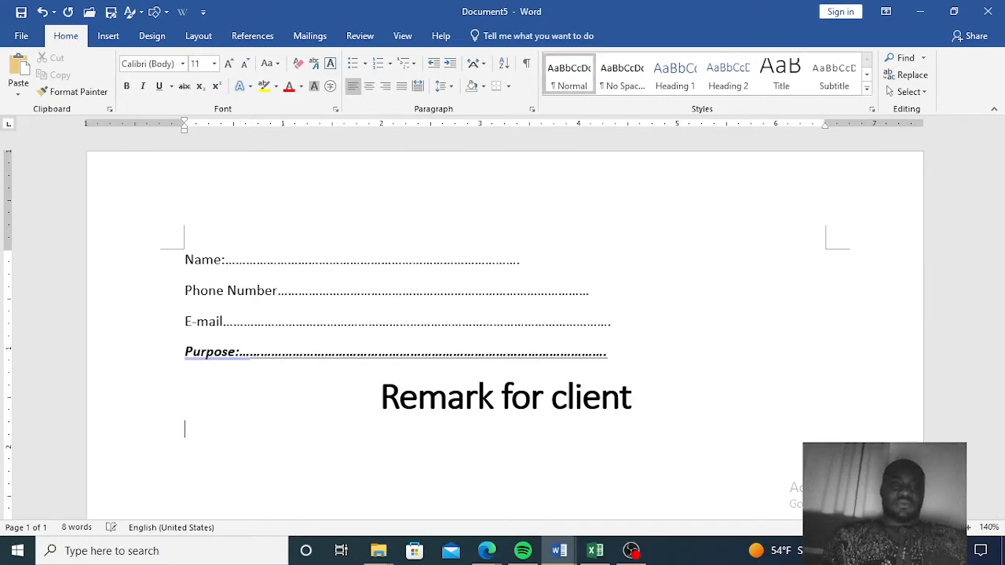
Enter a filler paragraph of random letters about six lines long below the "Remark for client" title
text(bfj)
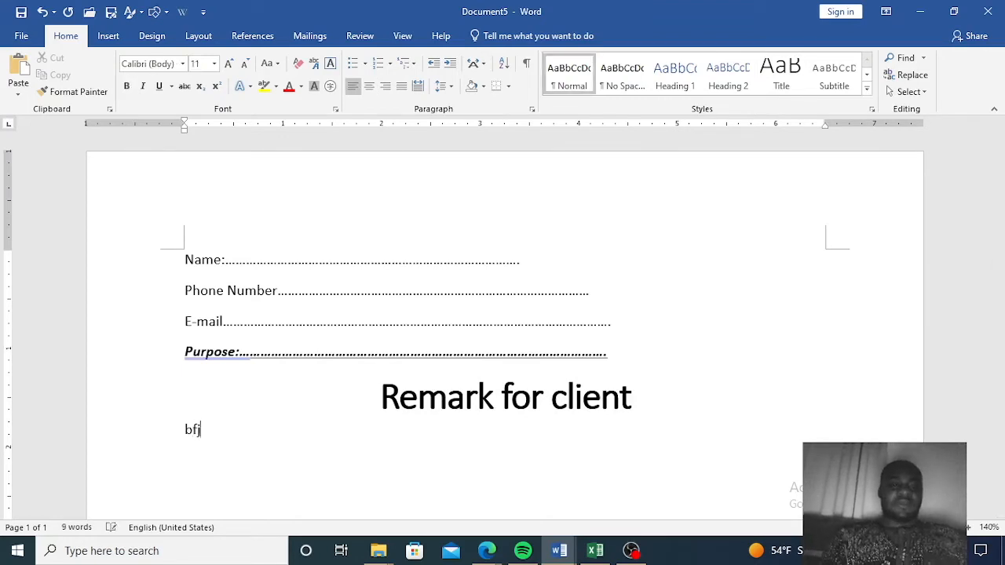
key(BackSpace)
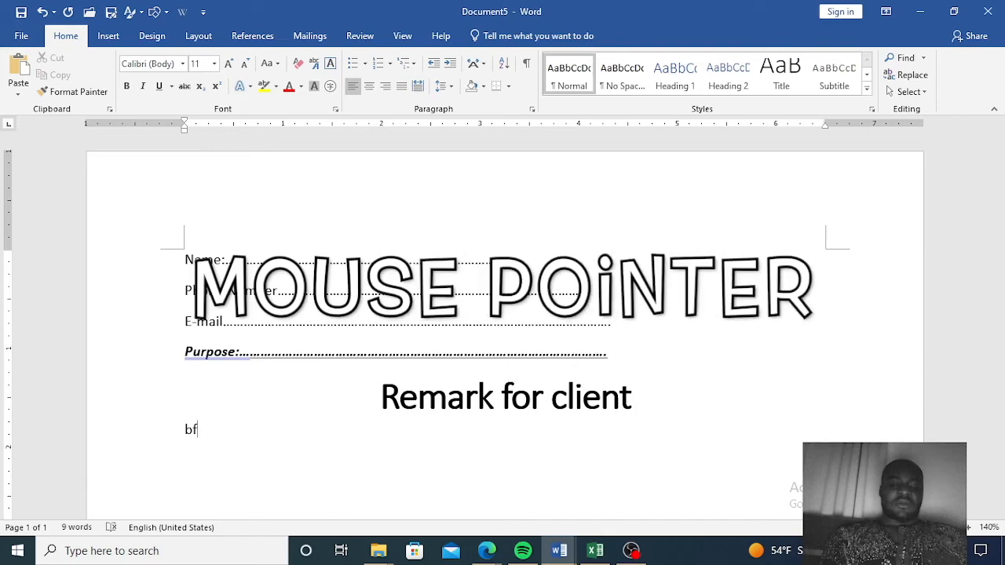
text(jnkjsj )
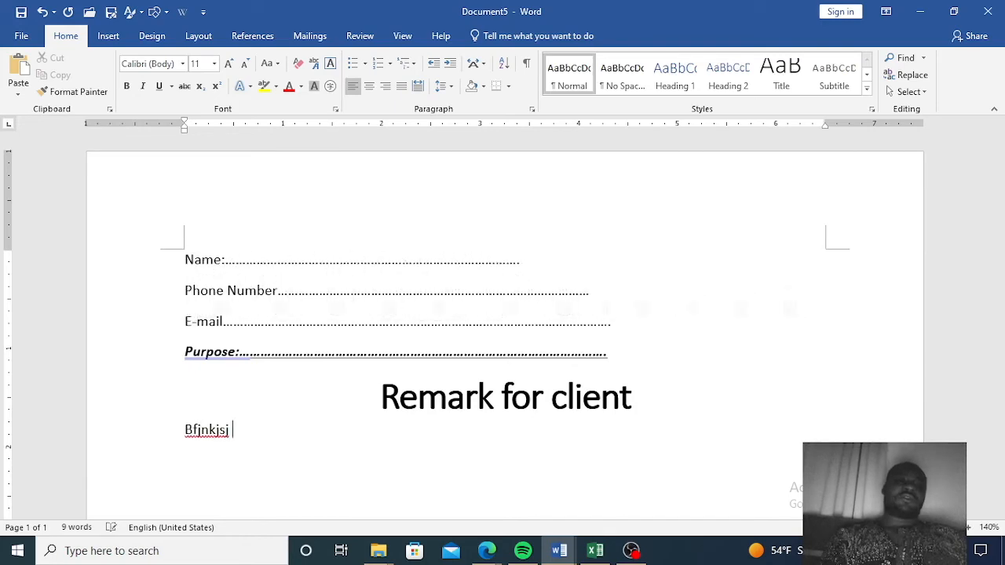
text(kjnfdkjkfllkl     )
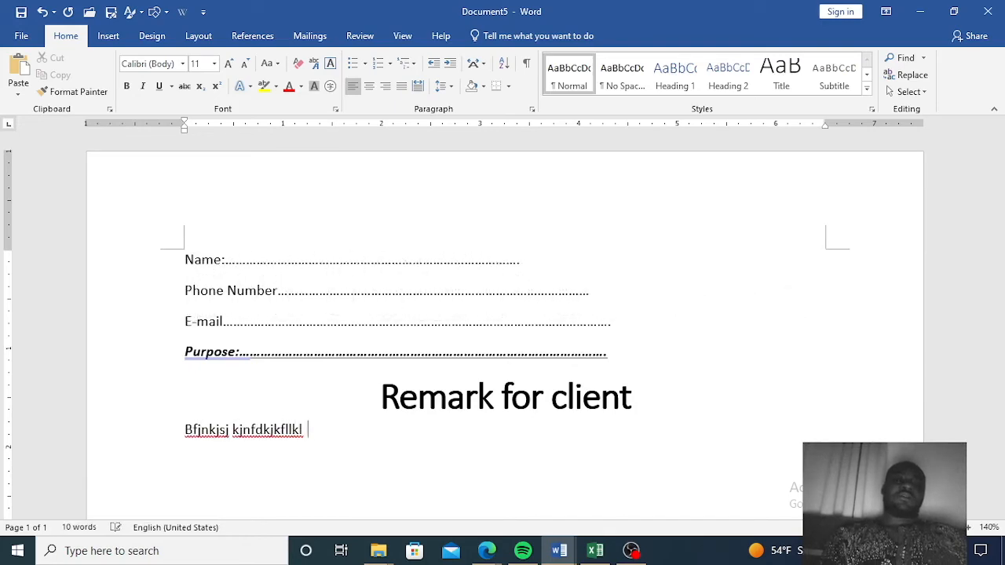
text(lkfdsdkjjkdsjkn)
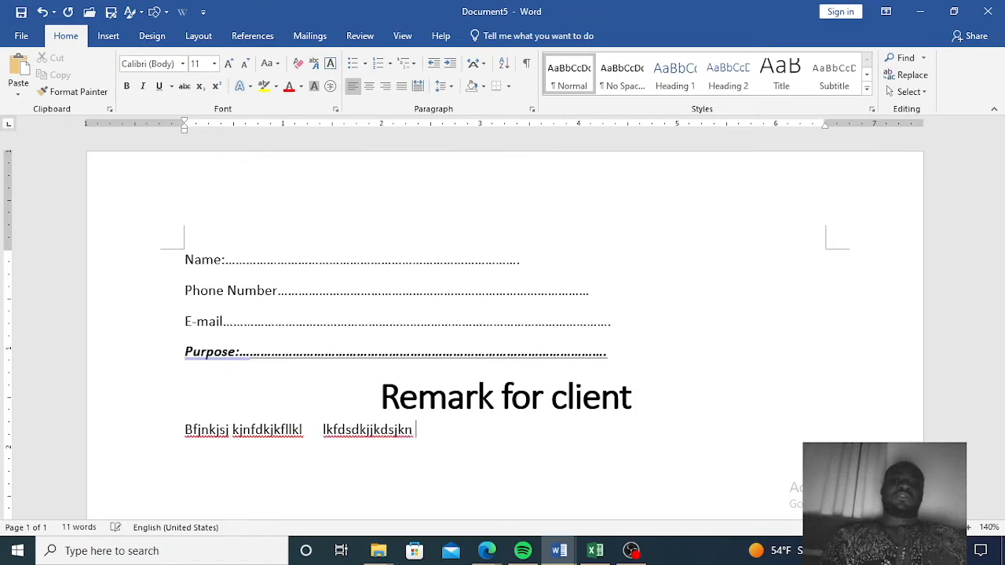
text(           fdjnjfnjnjfjkjn)
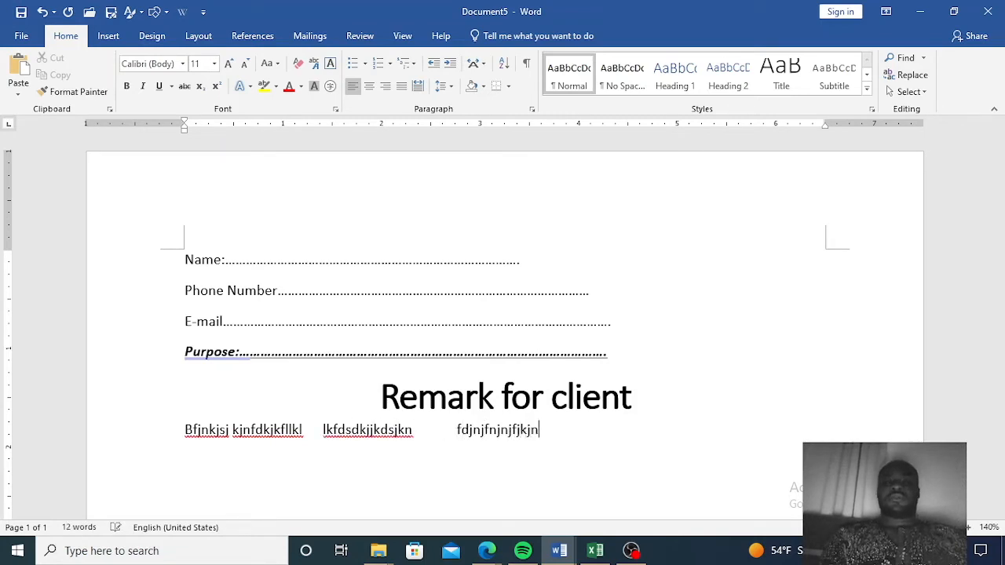
text( dkjnjkdkjdjfkj dkjfkjfjjk)
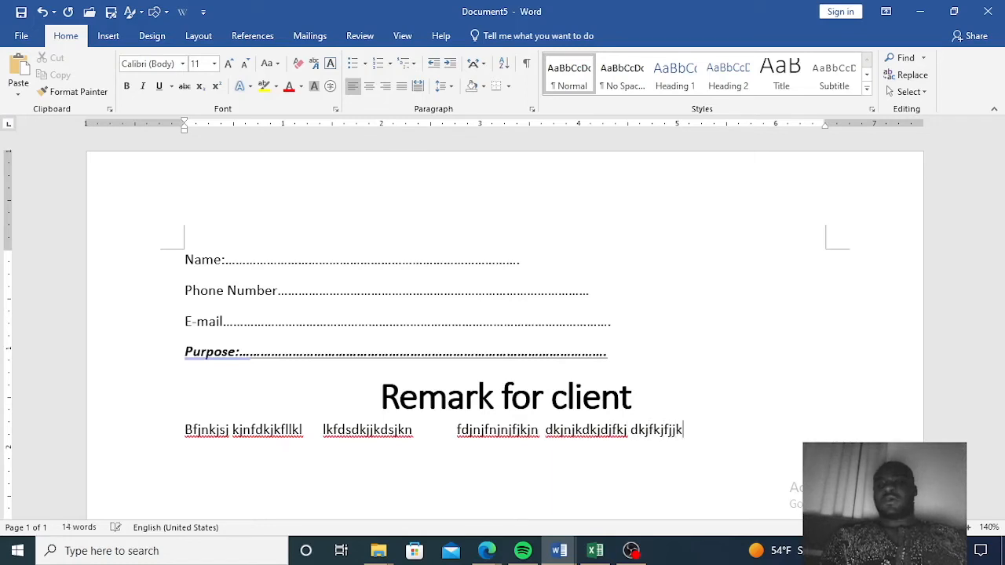
text(kdjjkjjjjfjjjdkkjfkkkkk)
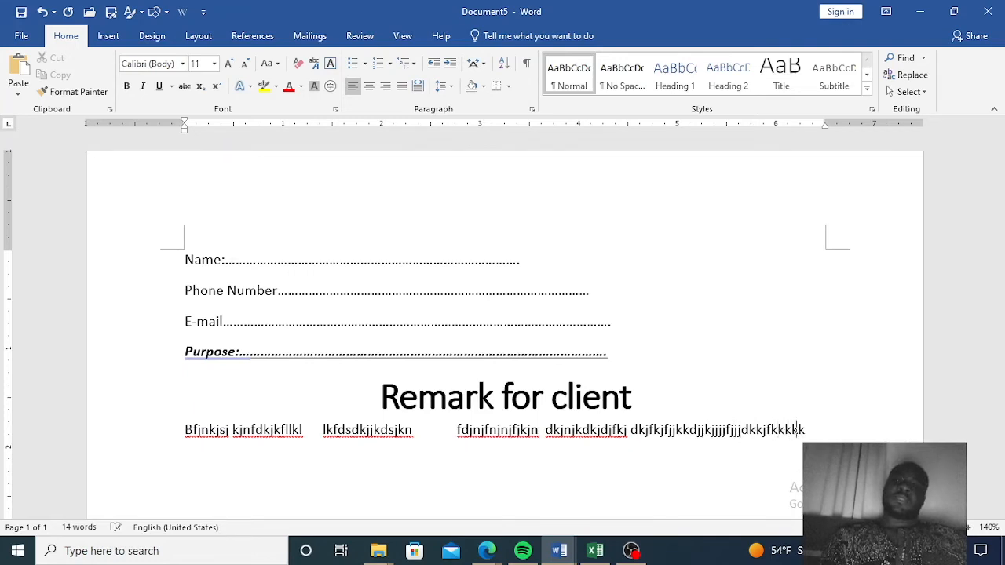
text(kkdjkkdjjkjjjjfjjjdkkjfkkkkkkkdjkk)
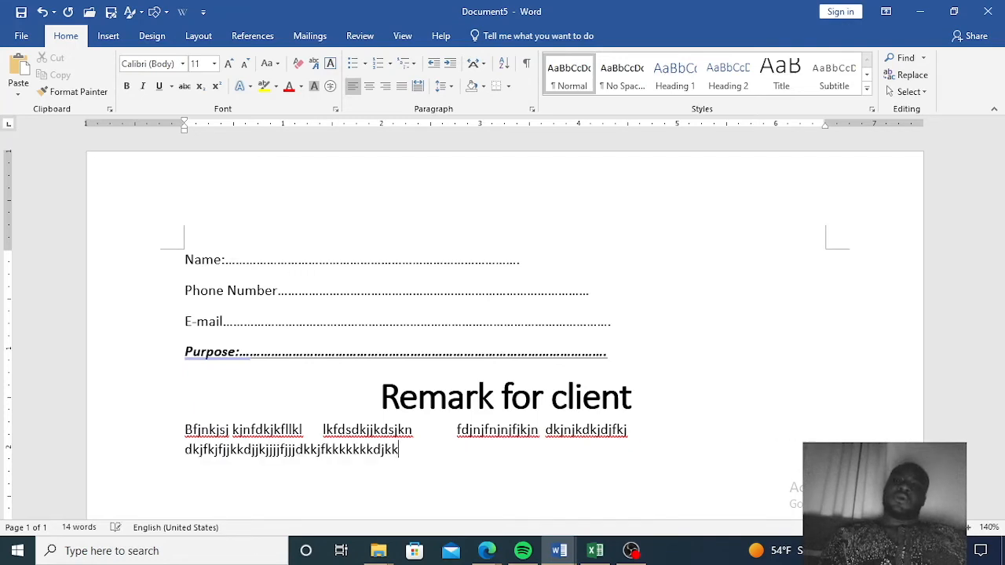
text(kkkkkkkkkkkkkkkkkkkkkkkkkkkkkkkkkkkkkkkkkkkkkkkkkkkkkkkkkkkkkkkkkkkkkkkk)
text(kkkkkkkkkkkkkkkkkd)
text( dkkkkkkkkkkkkkkkk)
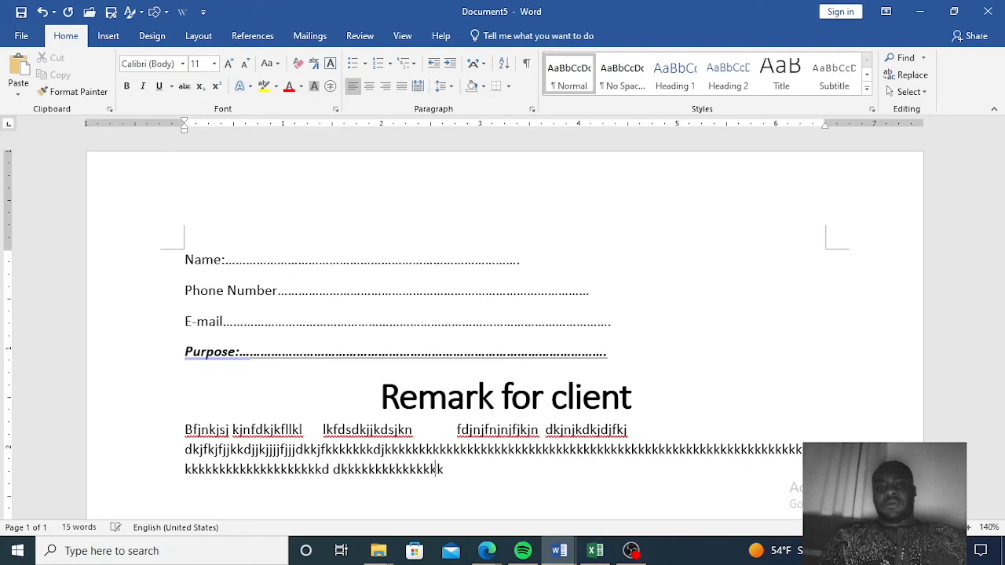
text(kkkkkkkkkkkkkkkkkkkkkkkkkkkkkkkkkkkkkkkkkkkkkkkkkkkkkkkkkkkkkkkkkjj)
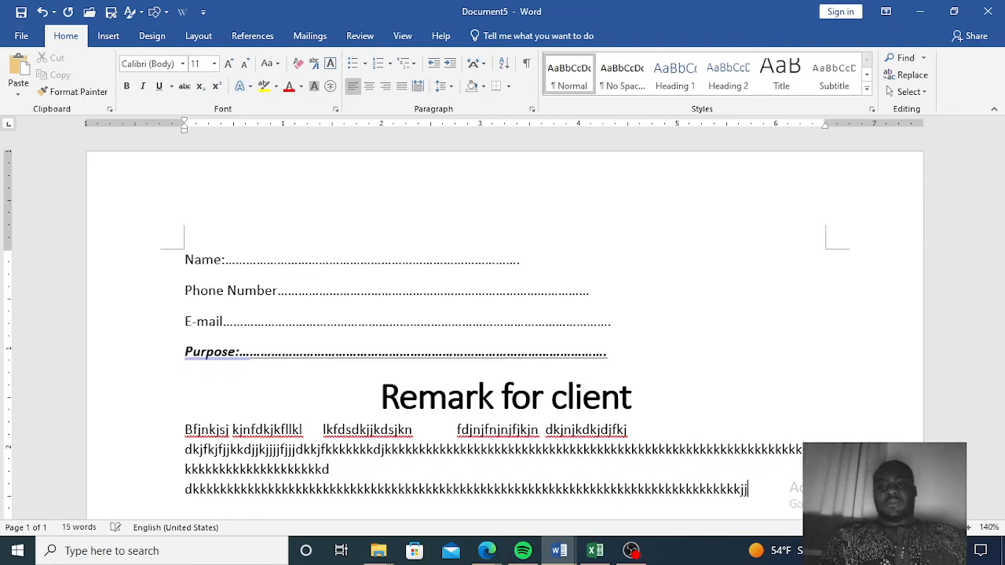
text(fkjjjjjjkdj)
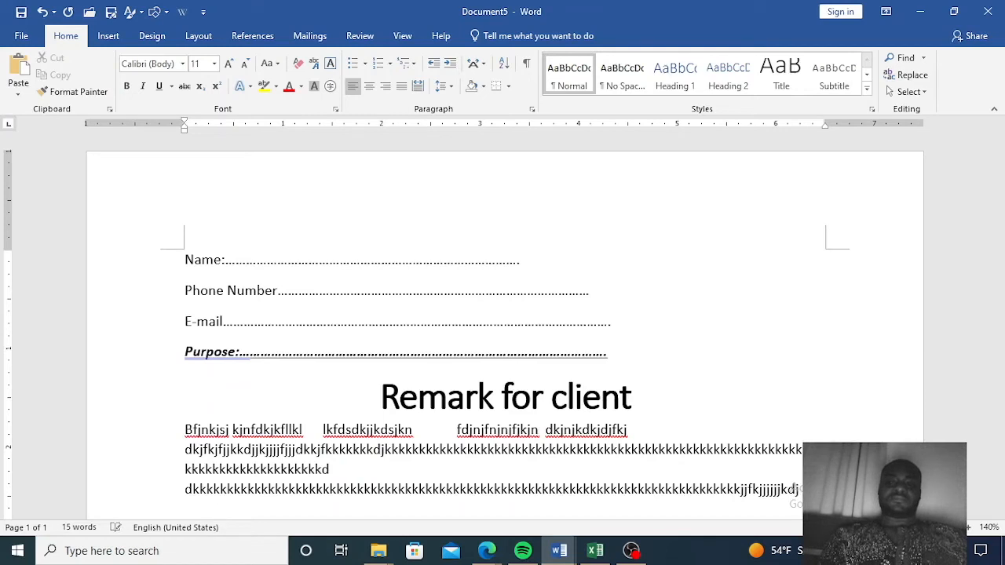
text(dkkkkkkkkkkkkkkkkkj)
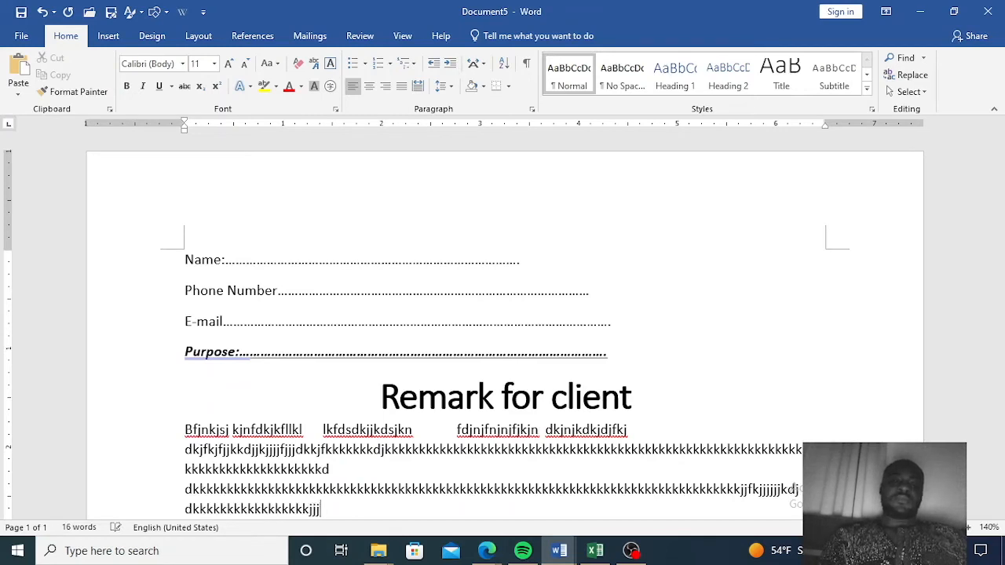
text(jj)
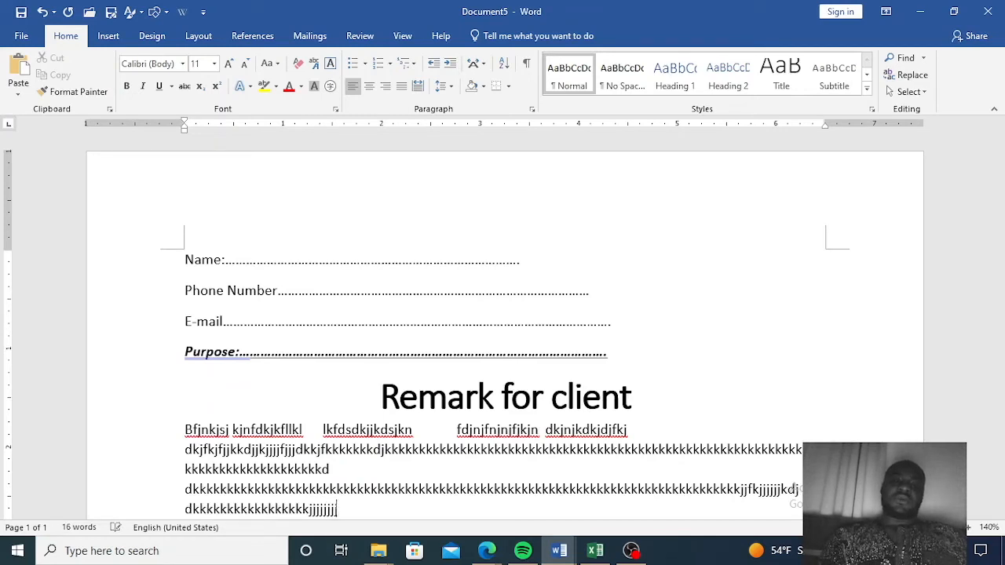
text(jjjjjjjjdkkkkkkkk)
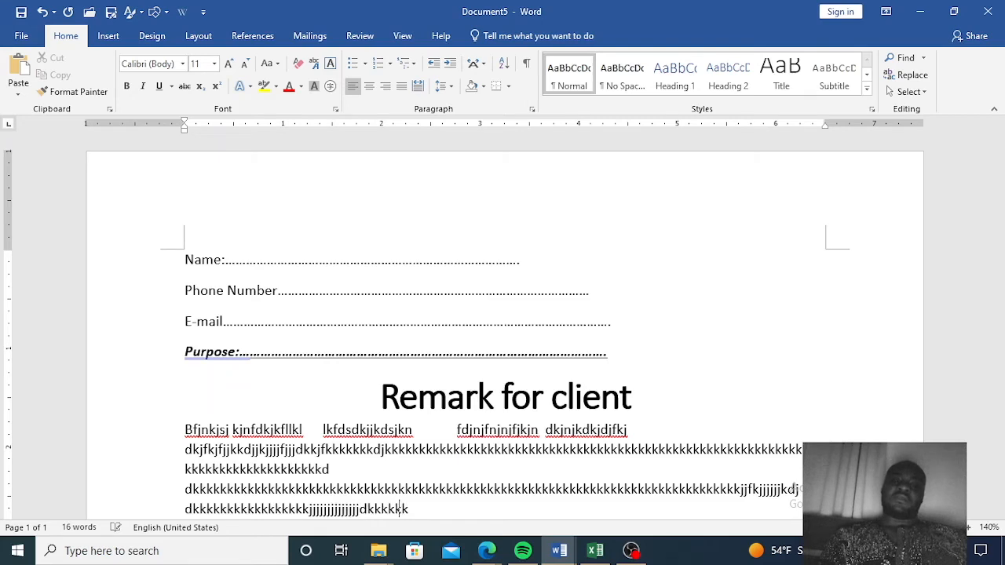
text(kkkkkkkkkkkkkkkkkk k)
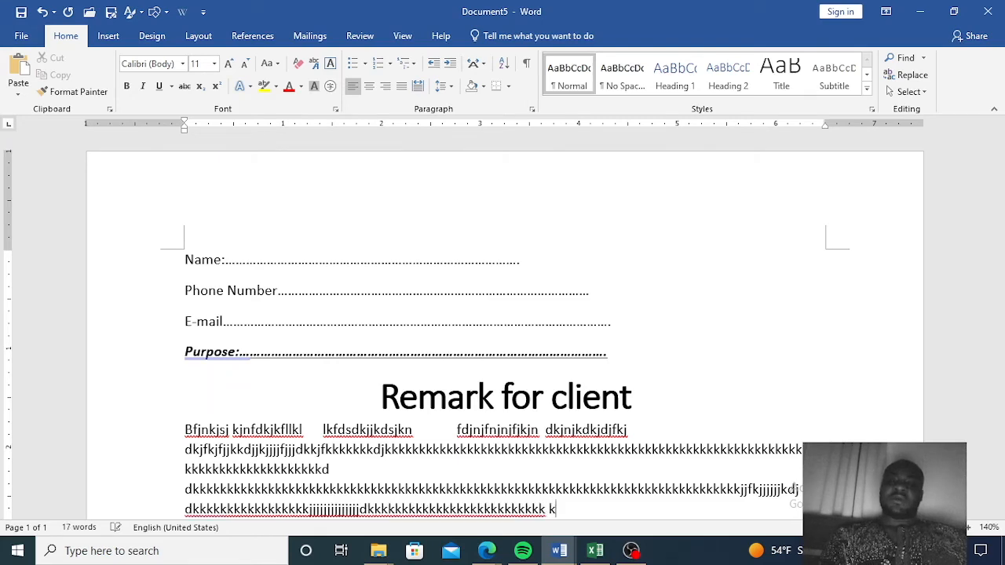
text(kkkkkkdjj d)
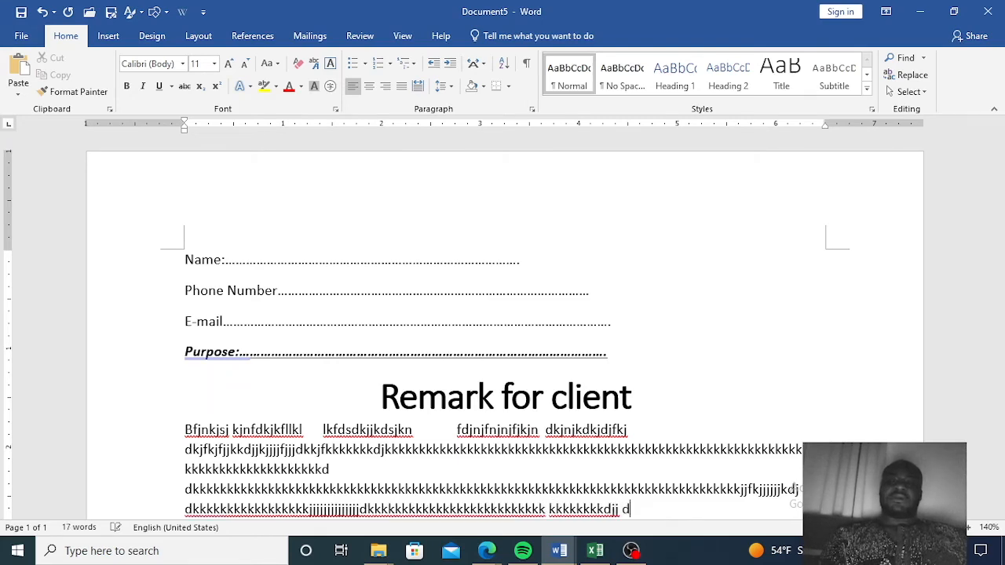
text(kkkkkkkkkkkkj)
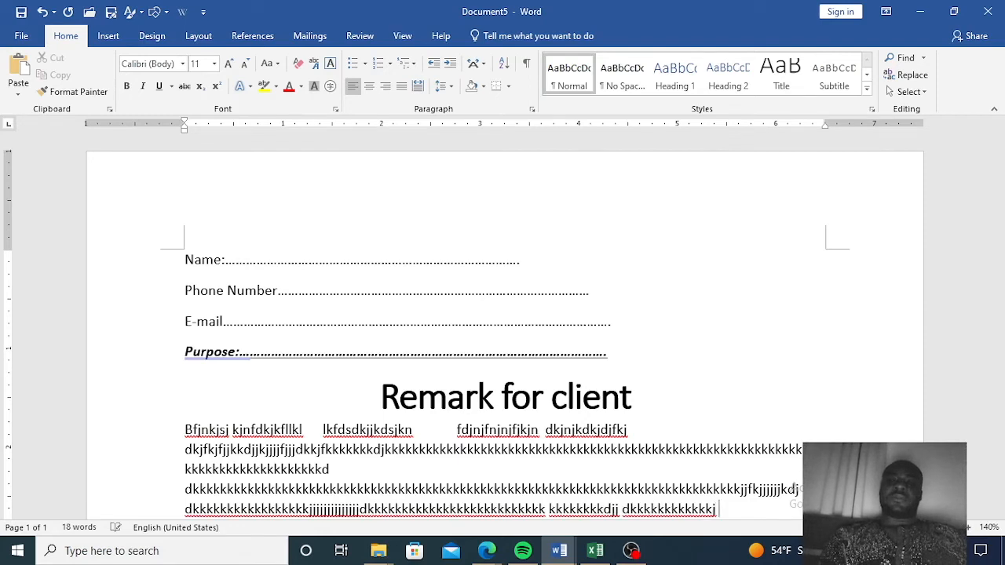
text( jdddkfkj dsjs)
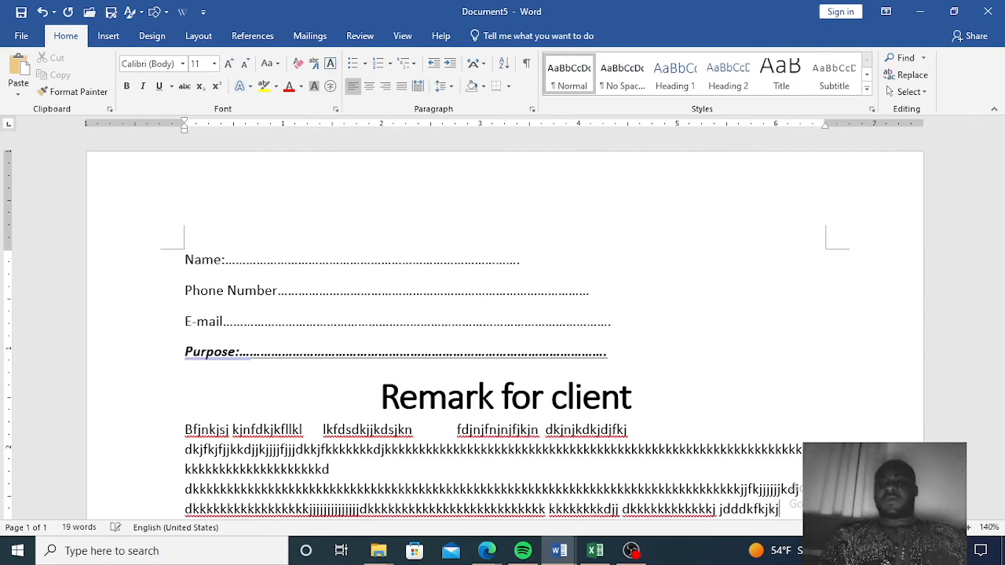
text(kjjj)
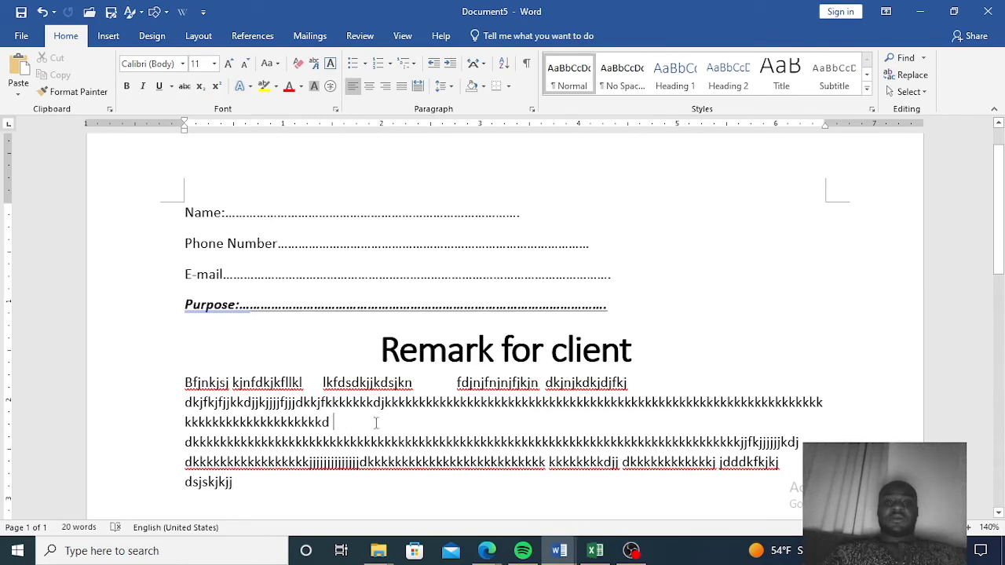
Break the long unbroken run of k's starting the filler paragraph's fourth line into separate words with spaces at two points
click(169, 430)
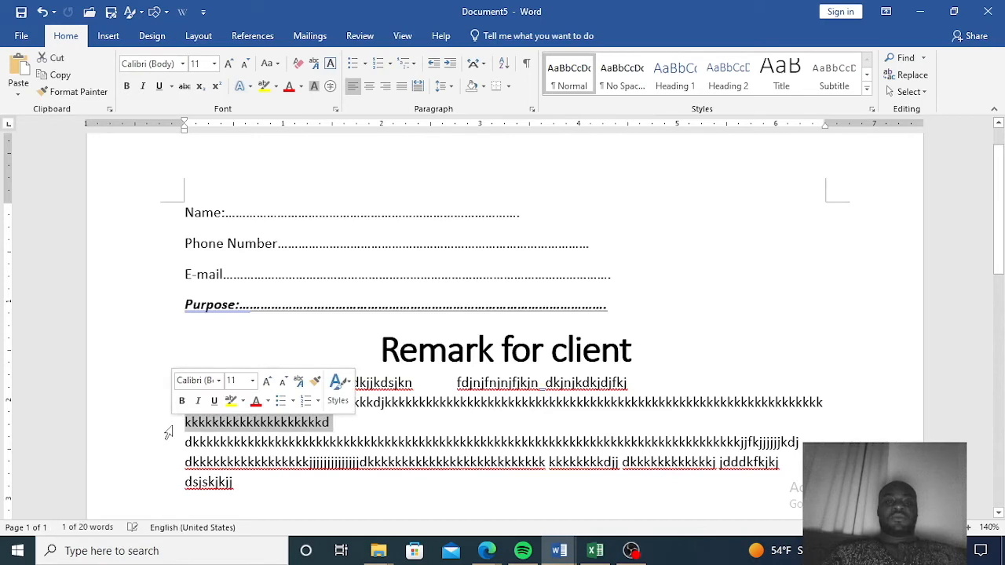
click(350, 424)
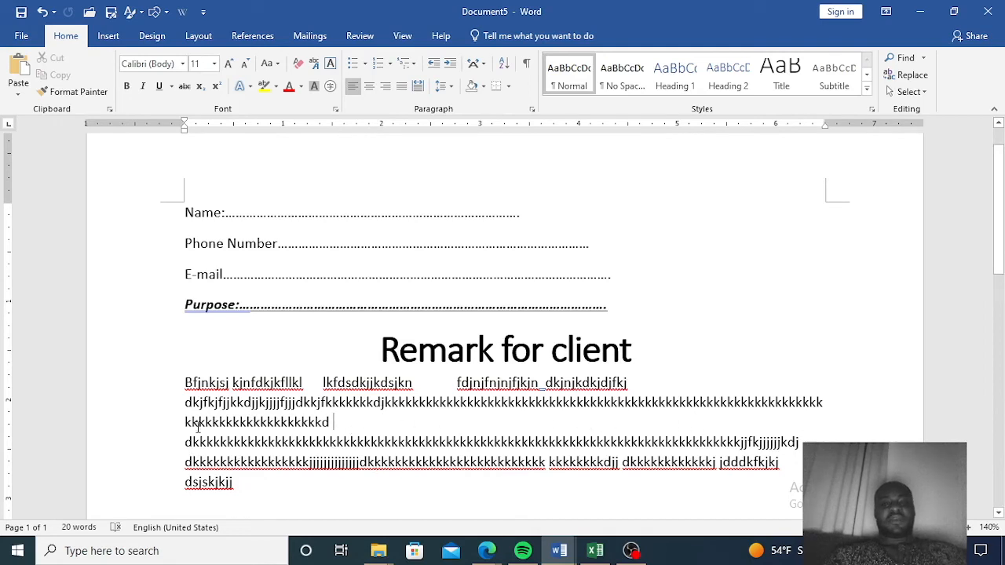
drag(186, 442, 800, 445)
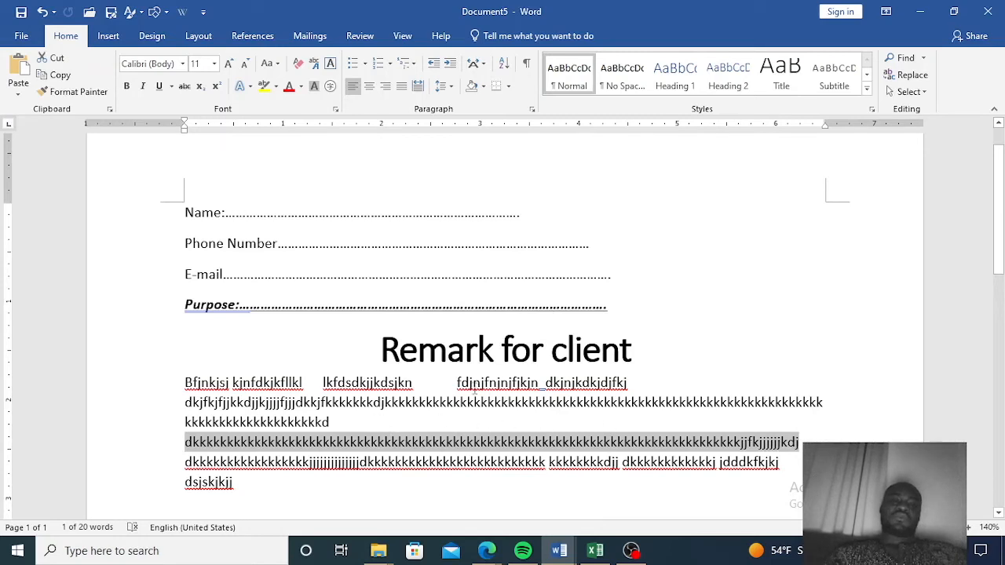
click(389, 444)
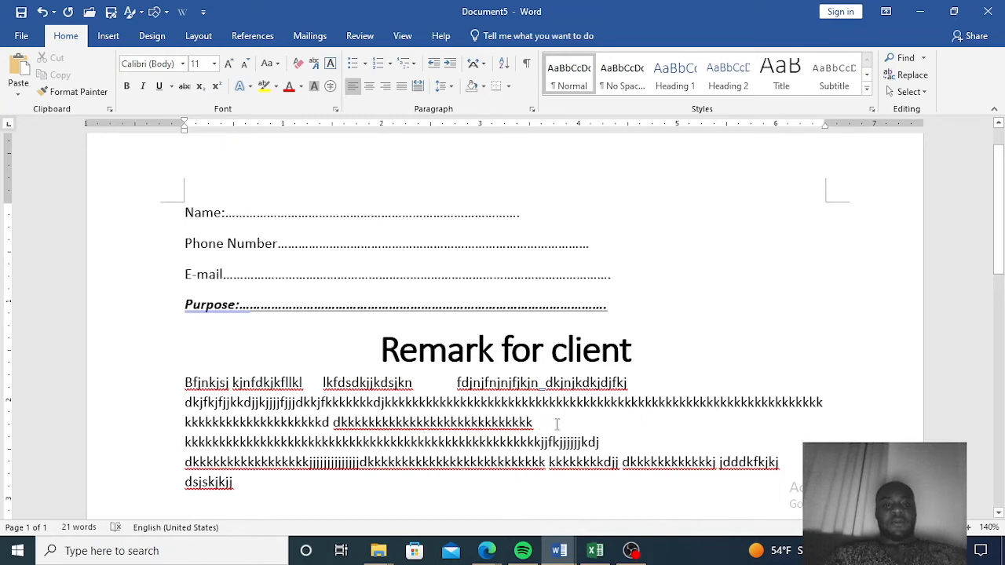
click(423, 441)
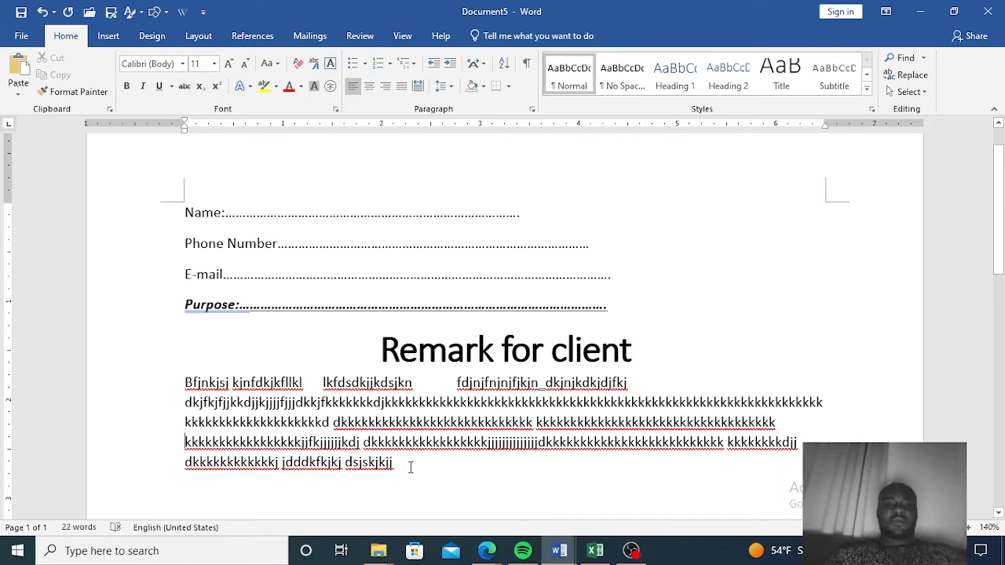
Justify the whole filler paragraph below the "Remark for client" title
drag(410, 467, 186, 382)
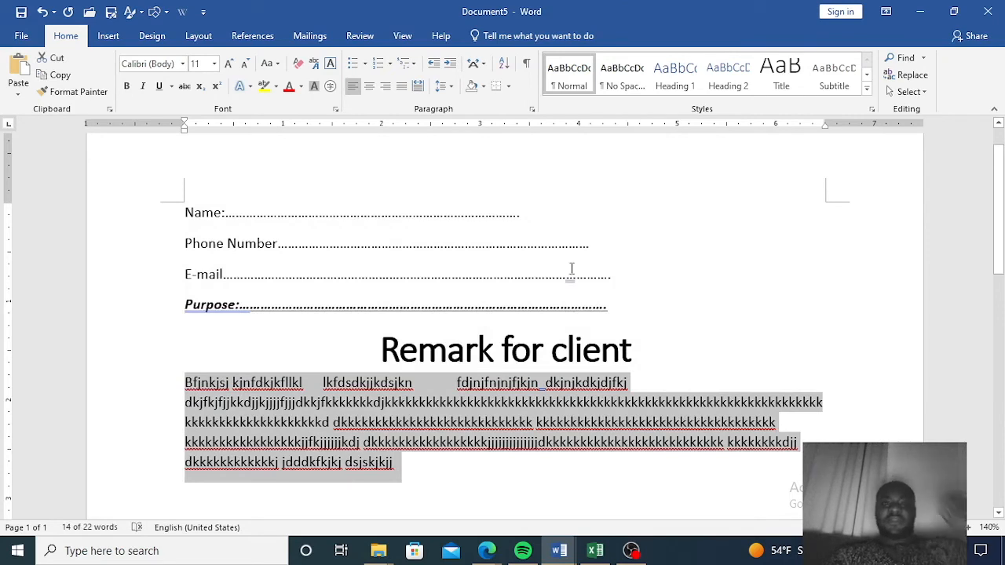
click(401, 88)
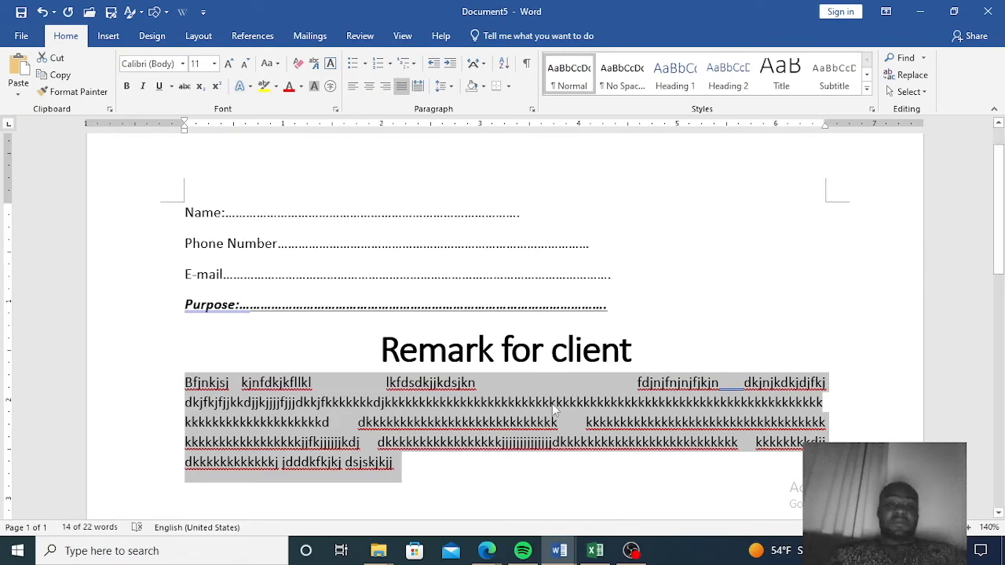
Split the long string on the justified paragraph's second line with a space and a tab, and examine the gaps between words
click(468, 403)
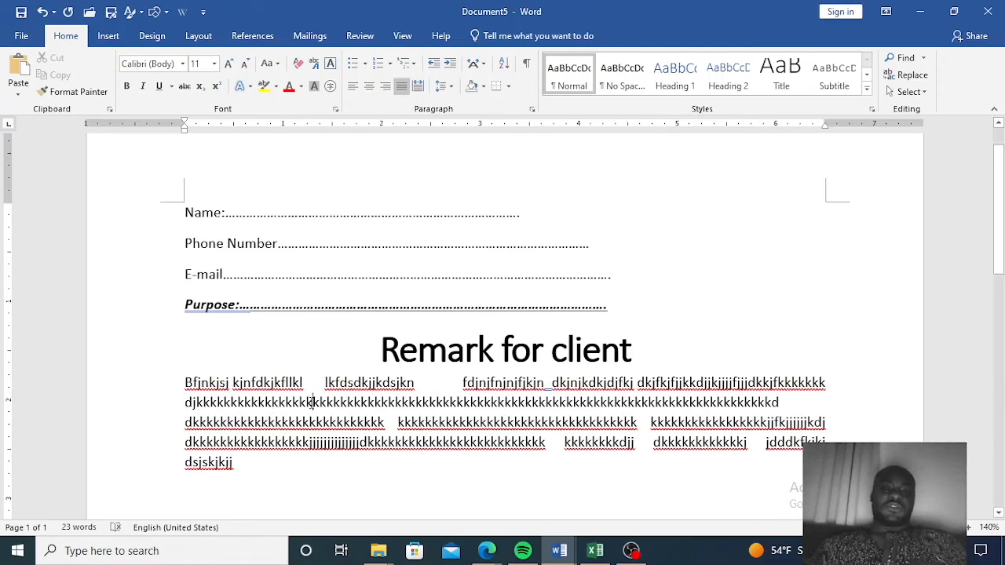
key(Tab)
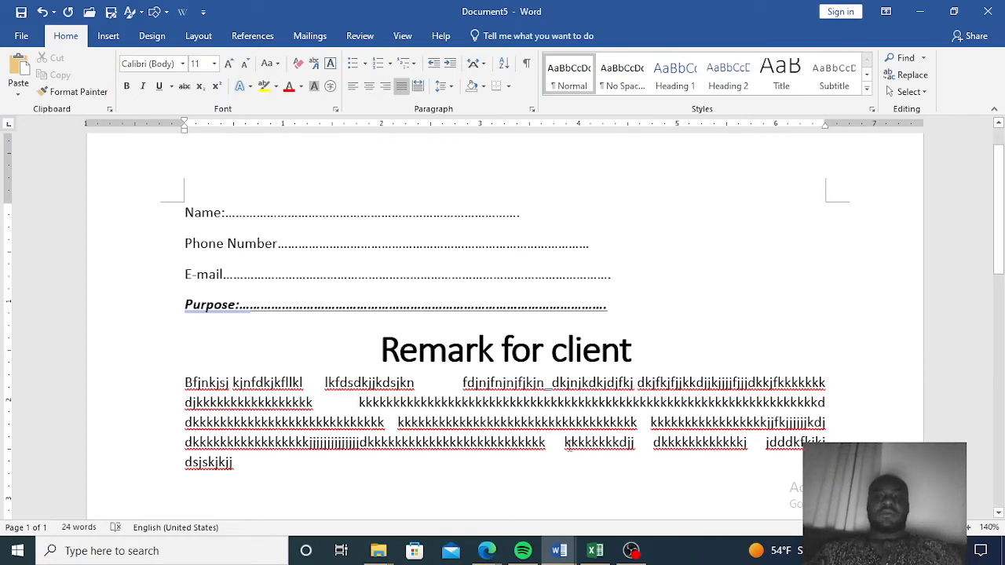
double_click(339, 405)
click(350, 405)
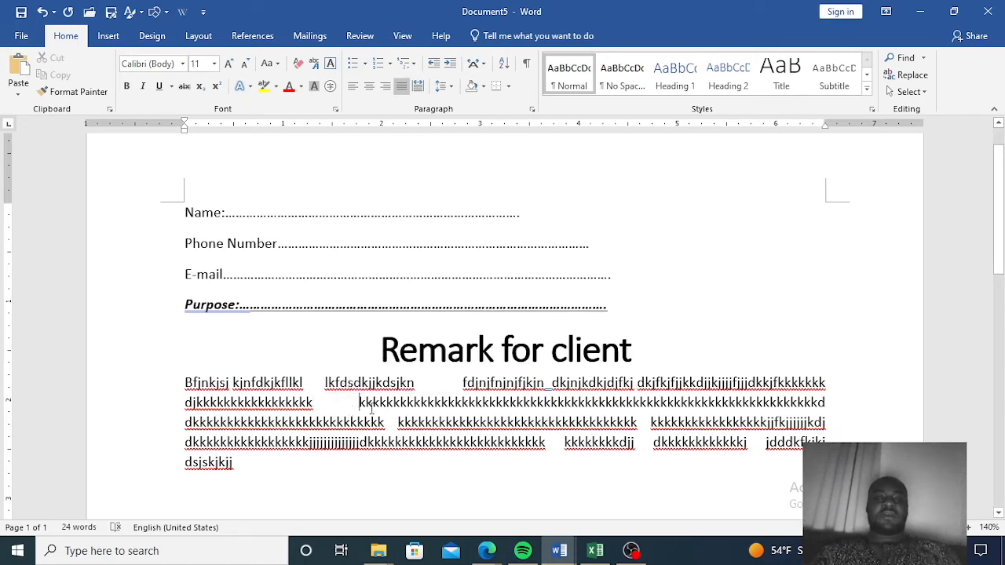
double_click(563, 442)
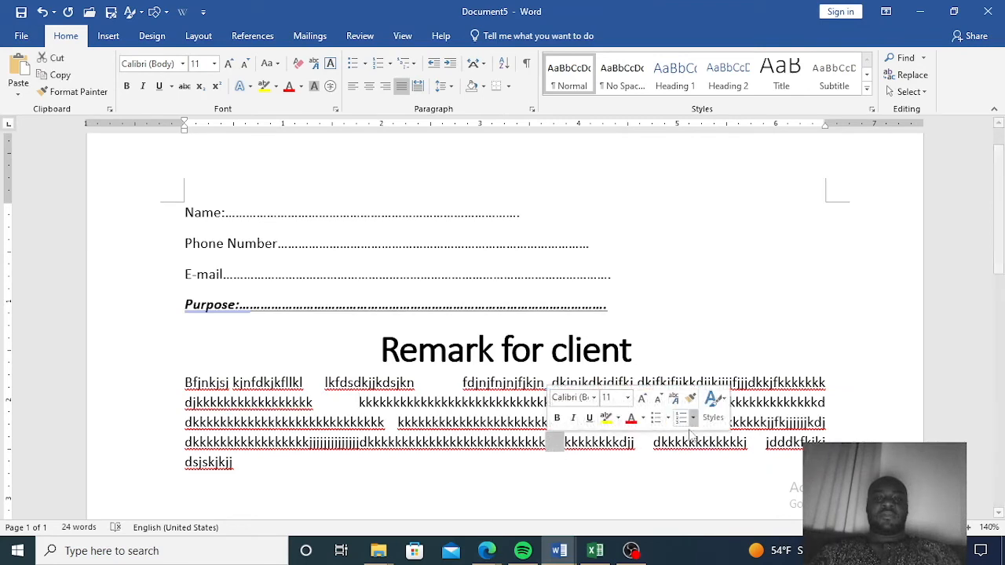
drag(652, 445, 616, 460)
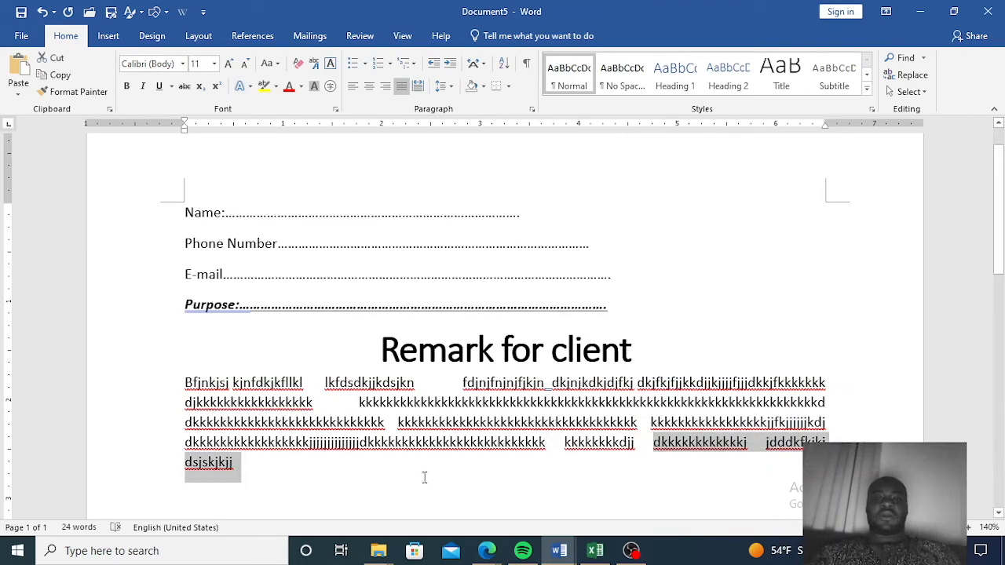
click(243, 463)
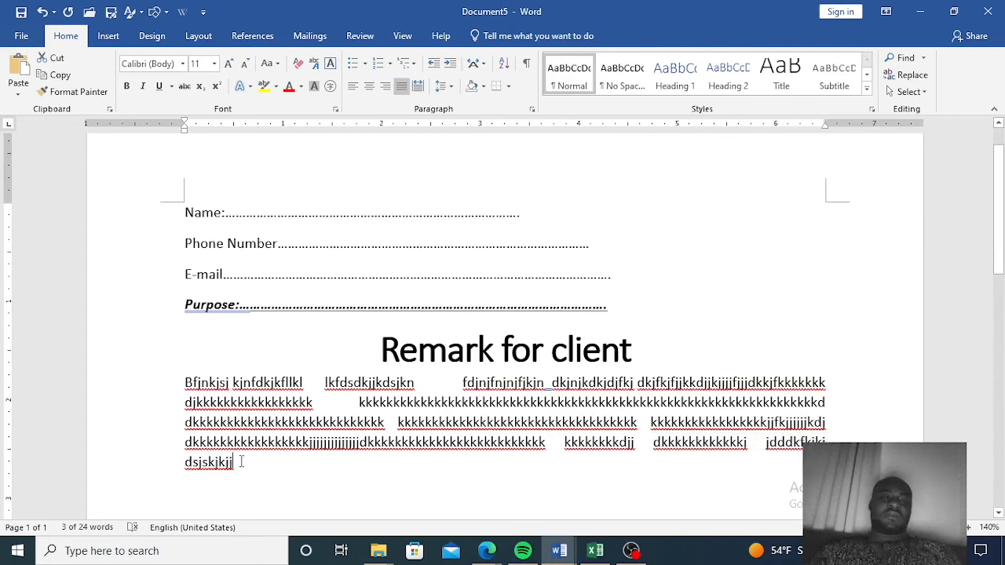
drag(241, 461, 186, 384)
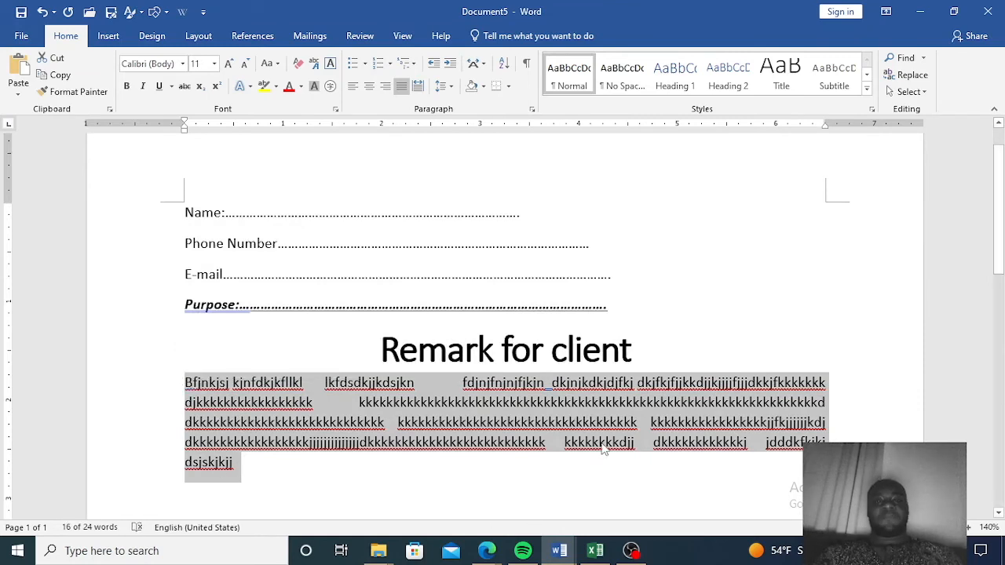
click(611, 355)
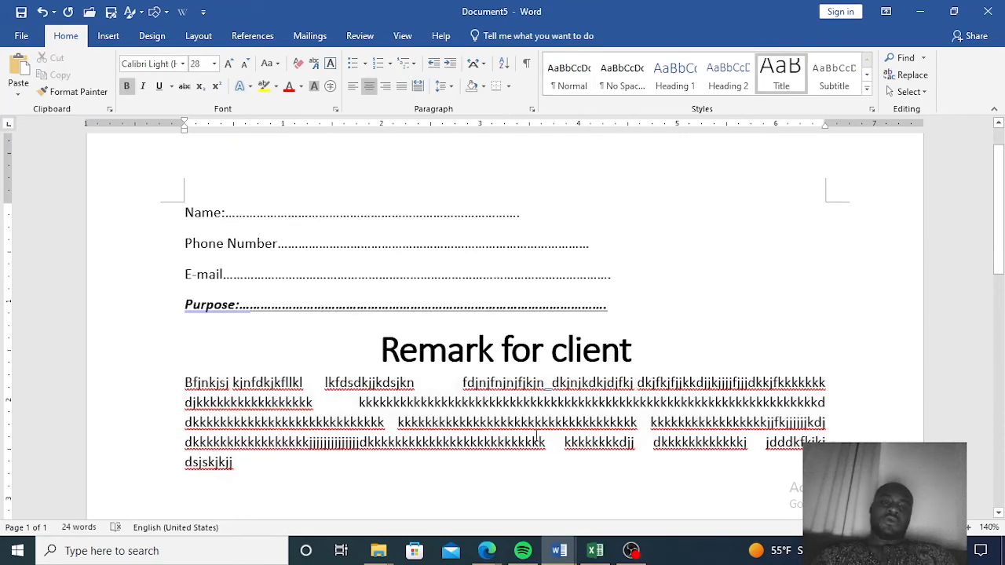
Add several blank lines below the justified paragraph and enter the filler line "jhhvbkjjdkjkfjjlfkdjfkdjjkfhkdjfdjkjkjfkjkj"
scroll(537, 440, down, 3)
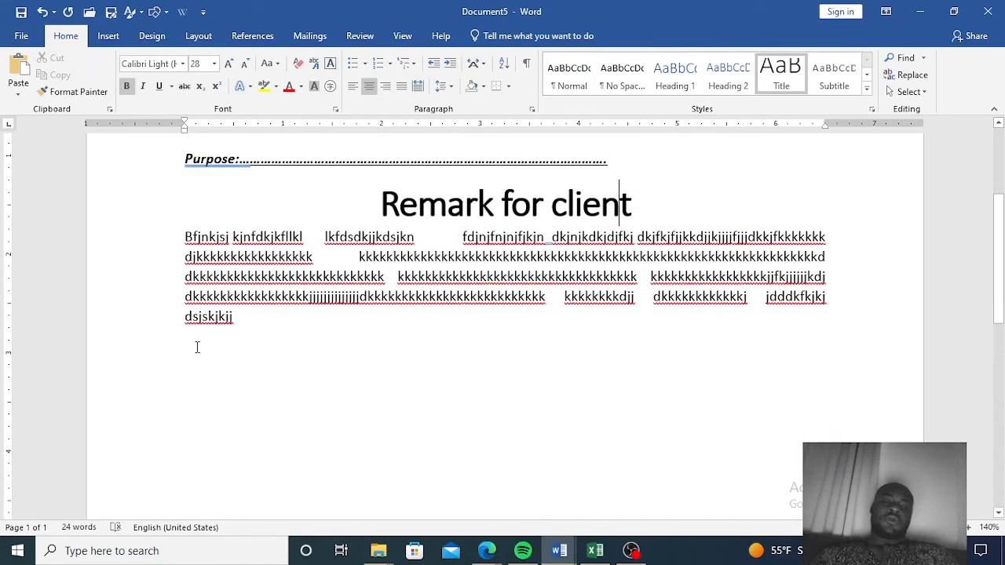
click(249, 341)
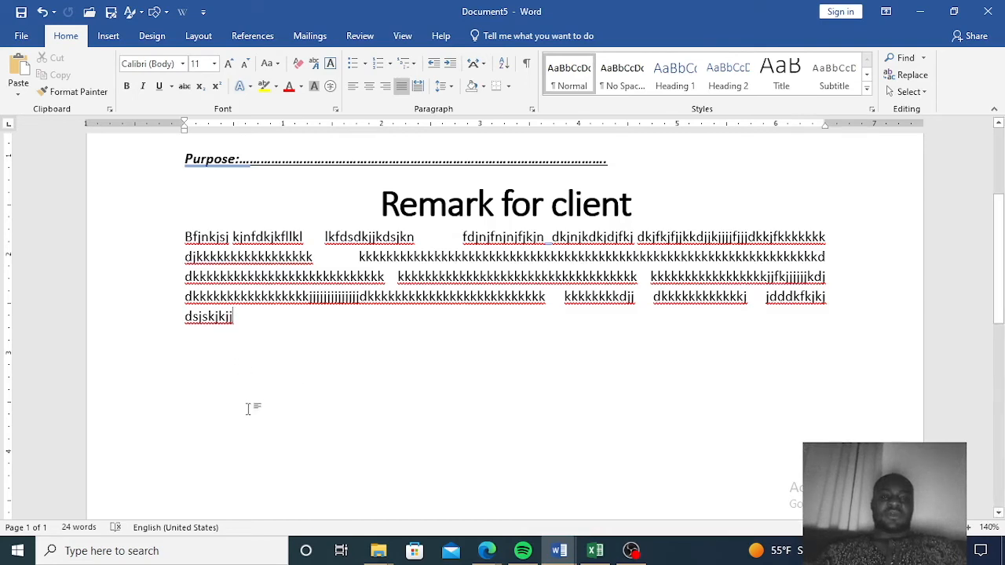
key(Return)
key(Return)
key(Return)
key(Return)
key(Return)
key(Return)
key(Return)
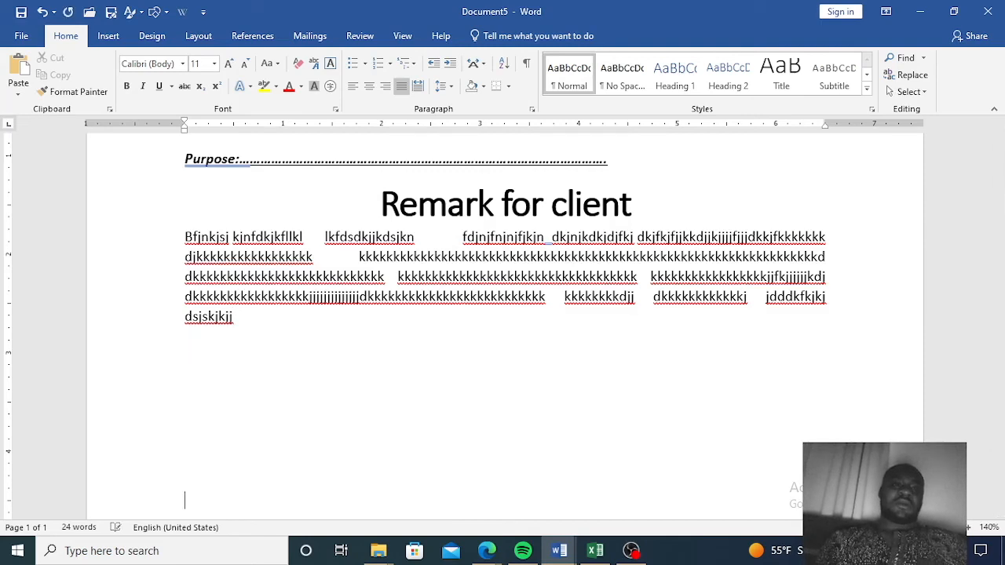
text(jhhvbkj)
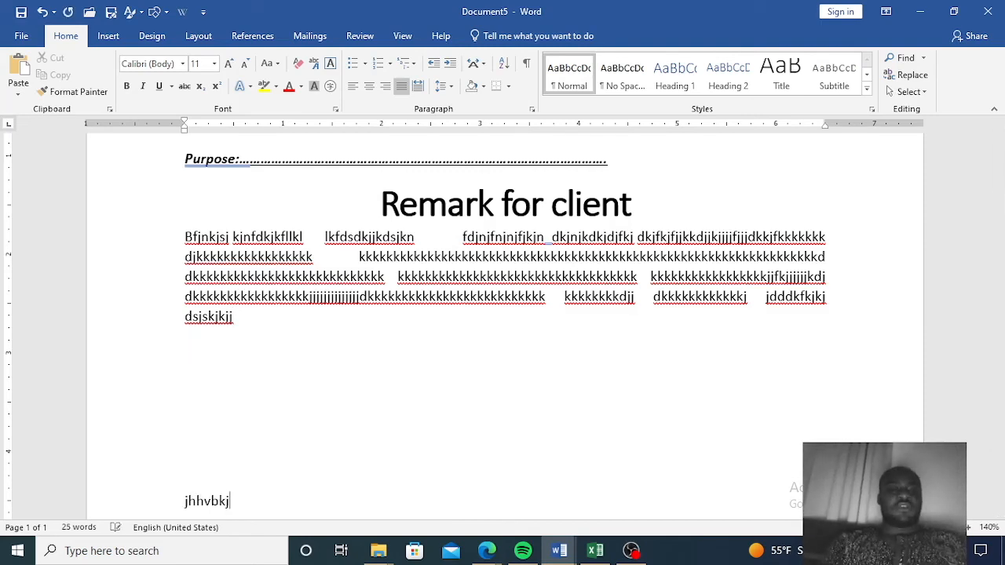
text(jdkjkfjjlkdjfkdjjkfhk)
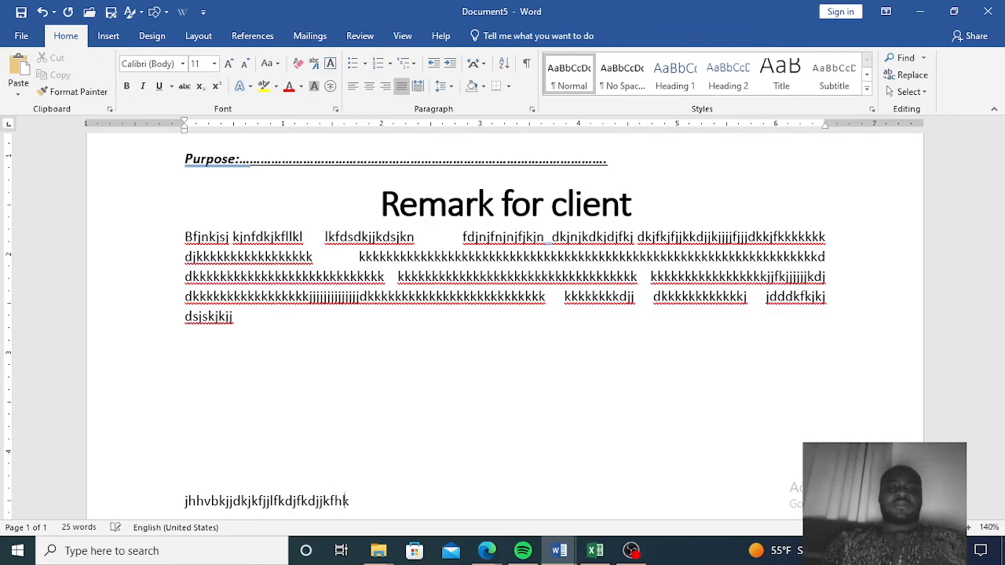
text(djfdjkjkjfkjkj)
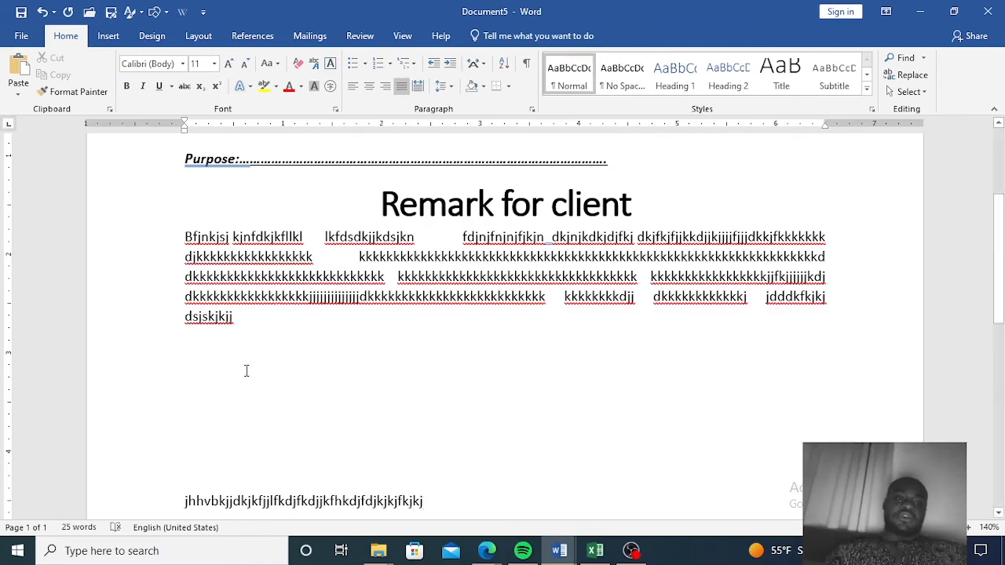
click(247, 421)
click(240, 467)
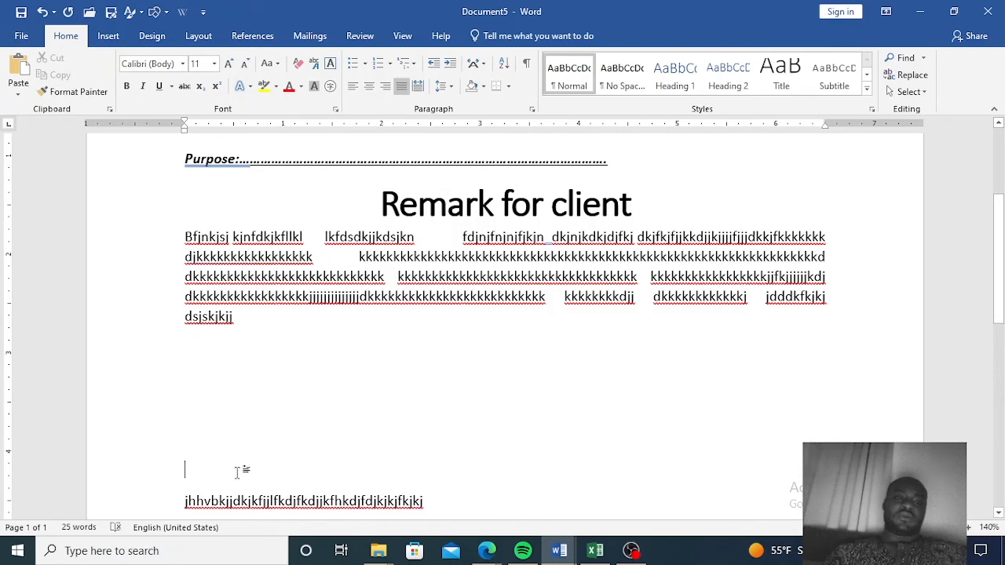
click(279, 409)
click(298, 377)
Split the new filler line after "jhhvbkjjdkjkfjjlfkdjfk" and push its second half six lines down
scroll(567, 330, down, 3)
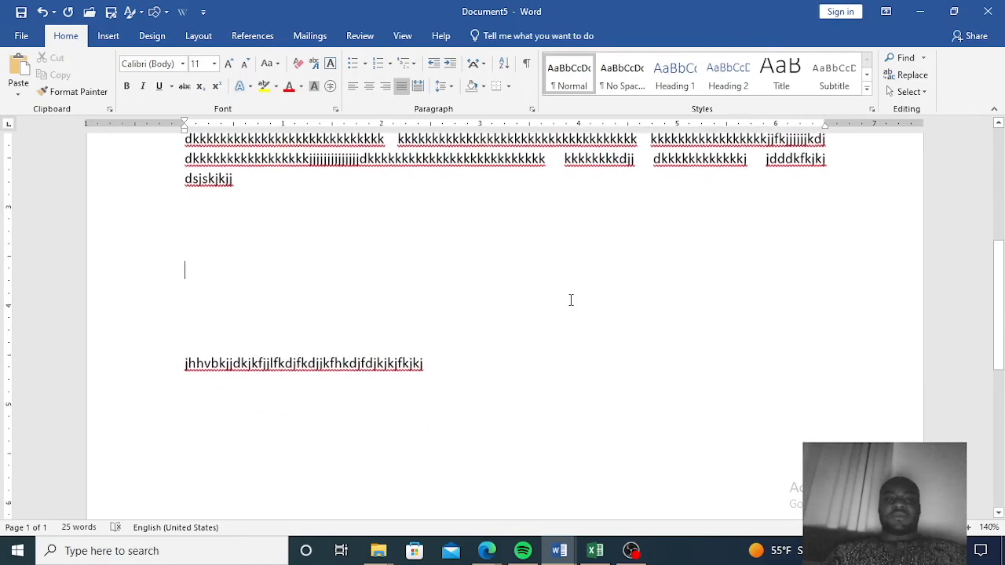
scroll(473, 199, down, 4)
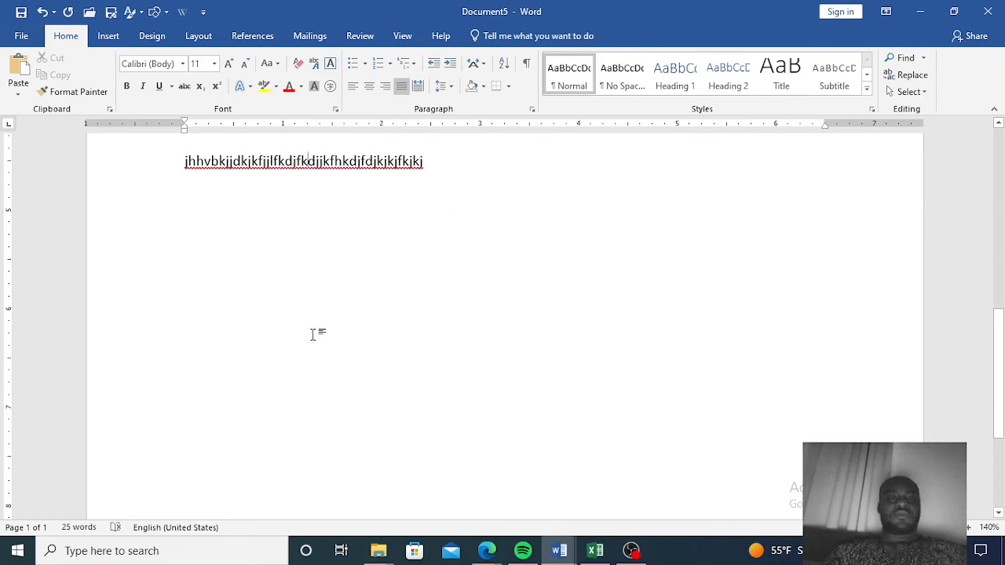
key(Return)
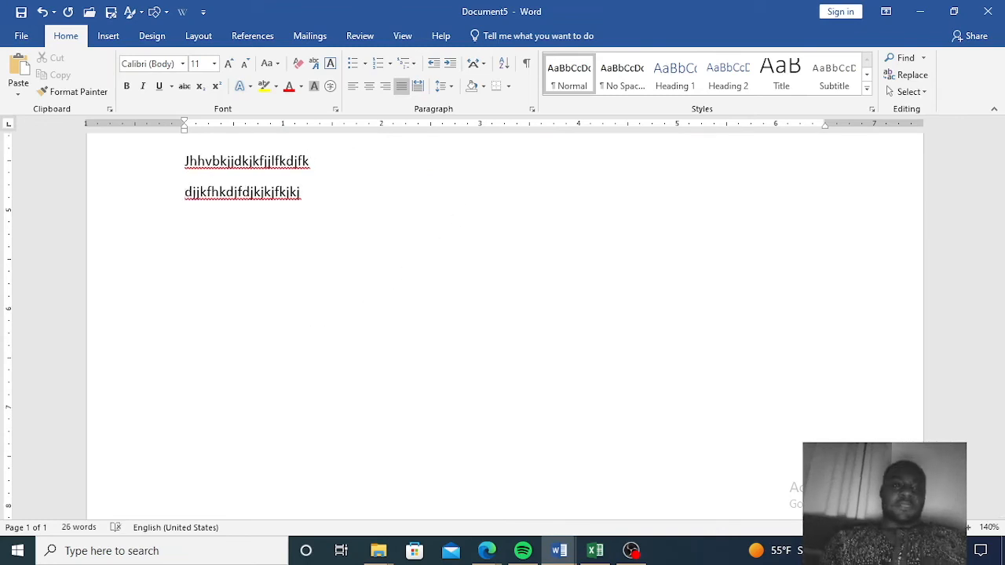
key(Return)
key(Return)
key(Return)
key(Return)
key(Return)
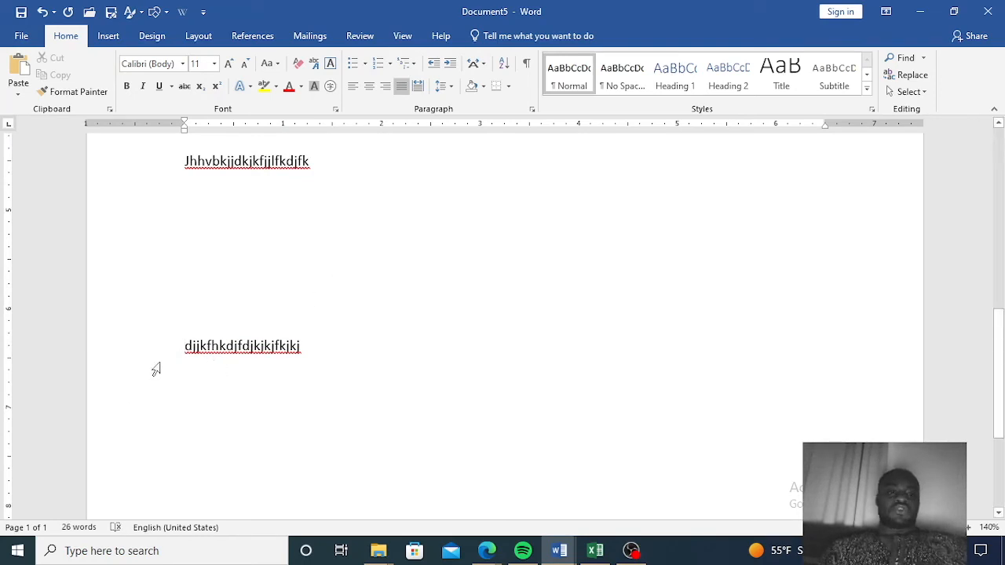
Remove the breaks between the two halves so the filler line is rejoined into one
key(BackSpace)
key(BackSpace)
key(BackSpace)
key(BackSpace)
key(BackSpace)
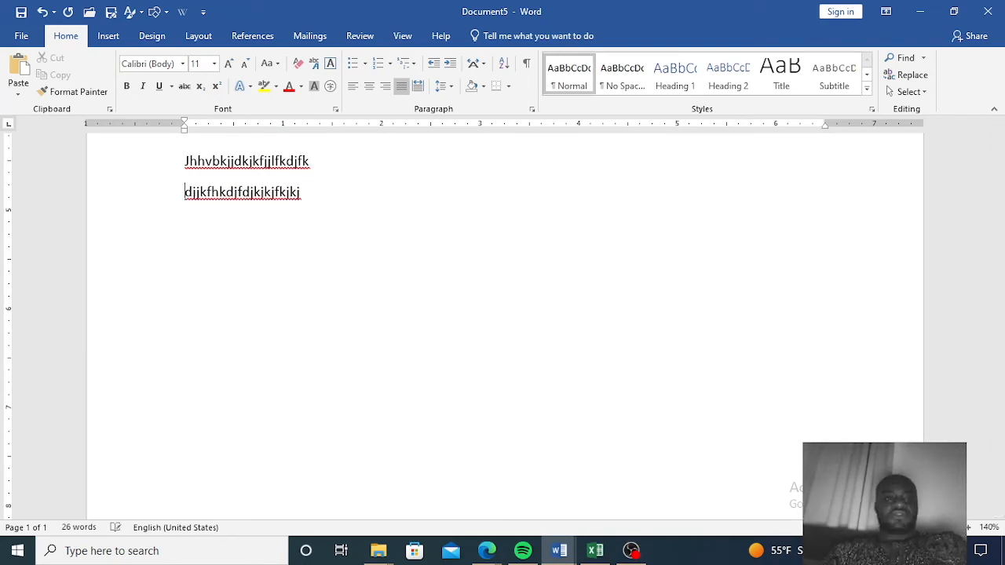
key(BackSpace)
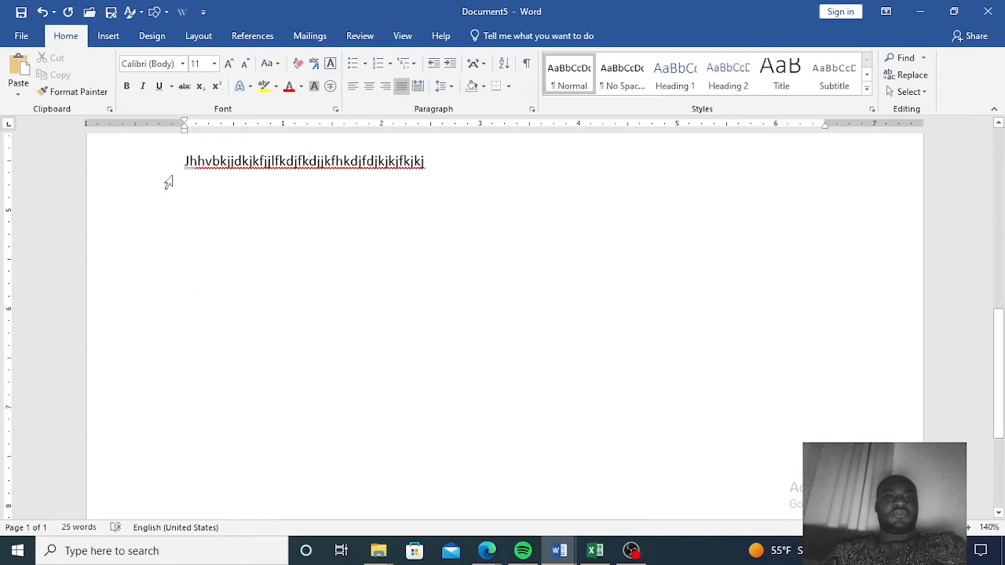
Push the whole filler line down the page by inserting six blank lines before it
click(182, 162)
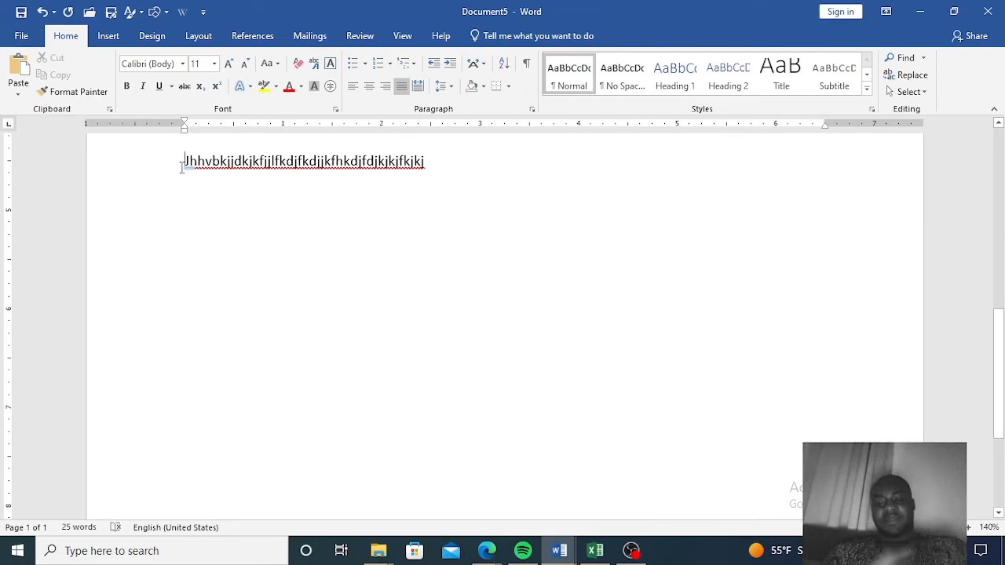
key(Return)
key(Return)
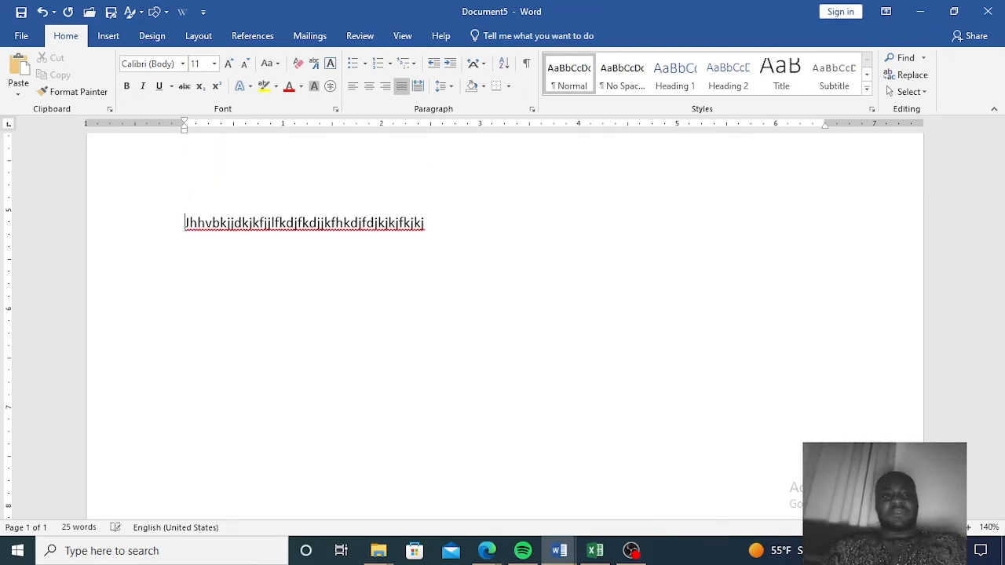
key(Return)
key(Return)
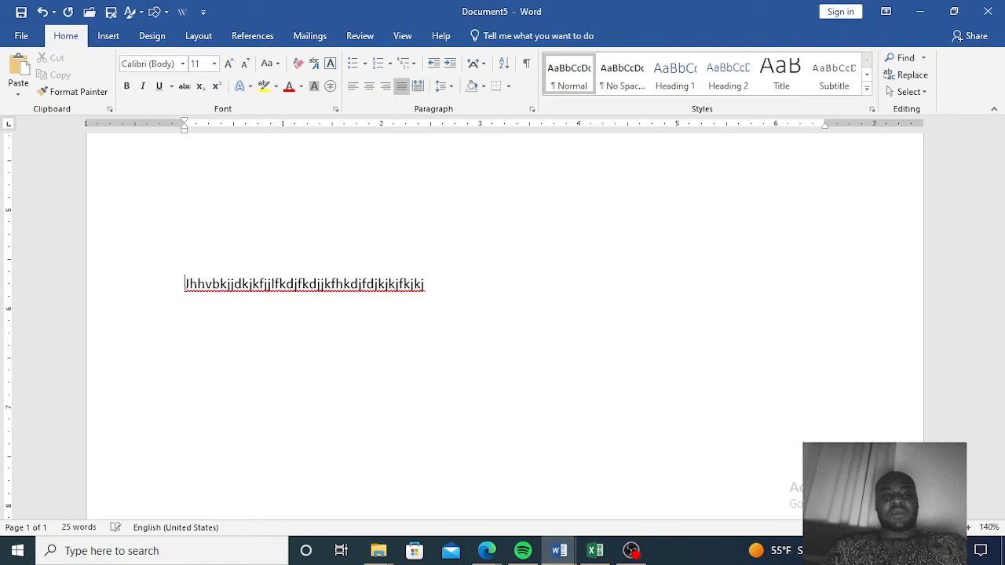
key(Return)
key(Return)
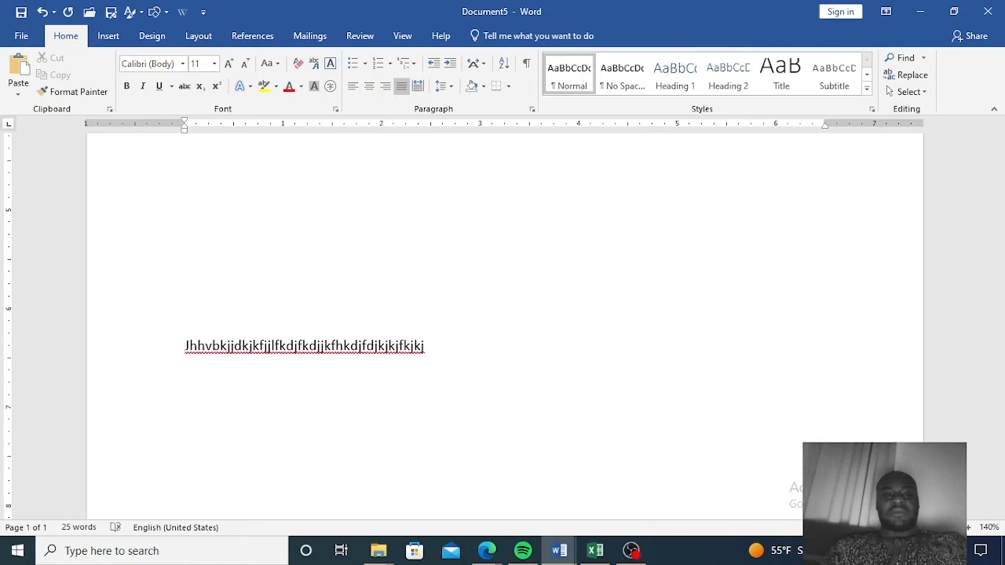
Delete five of the blank lines before the filler line, moving it back up
key(BackSpace)
key(BackSpace)
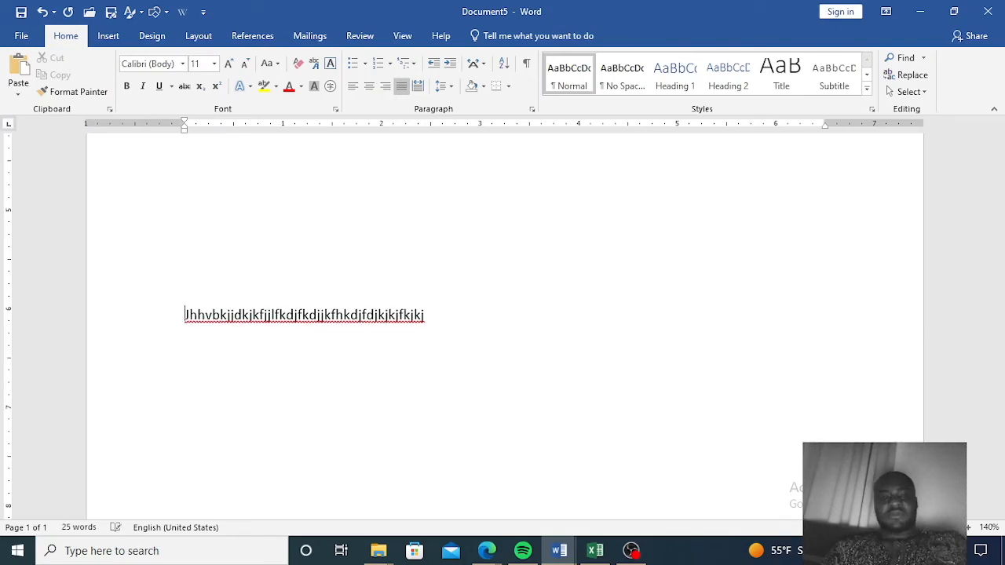
key(BackSpace)
key(BackSpace)
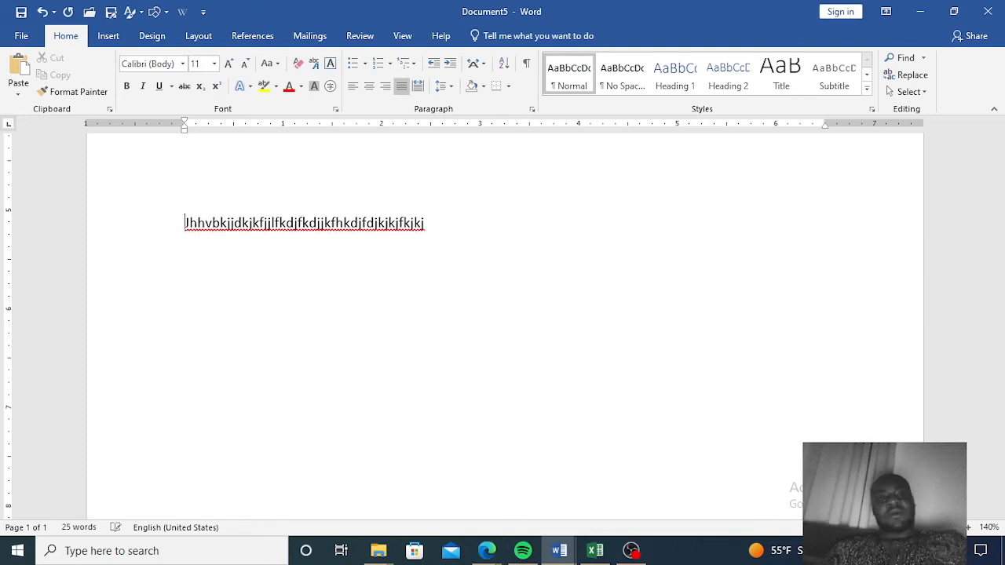
key(BackSpace)
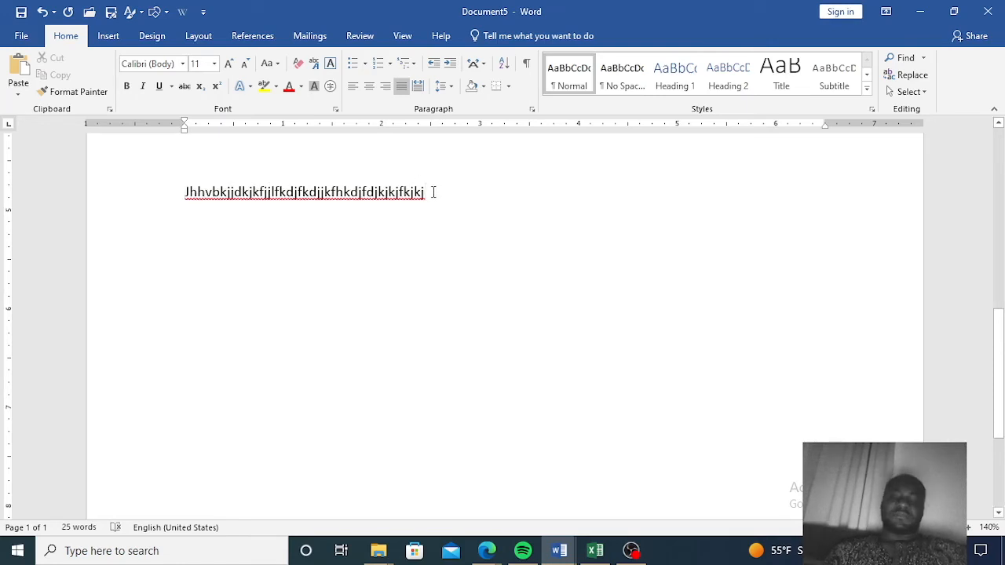
Below the filler line, enter single-letter lines C, D and D separated by blank lines, continuing onto a second page
key(Return)
key(Return)
key(Return)
key(Return)
text(C)
key(Return)
key(Return)
text(D)
key(Return)
key(Return)
key(Return)
text(d)
key(Return)
key(Return)
key(Return)
key(Return)
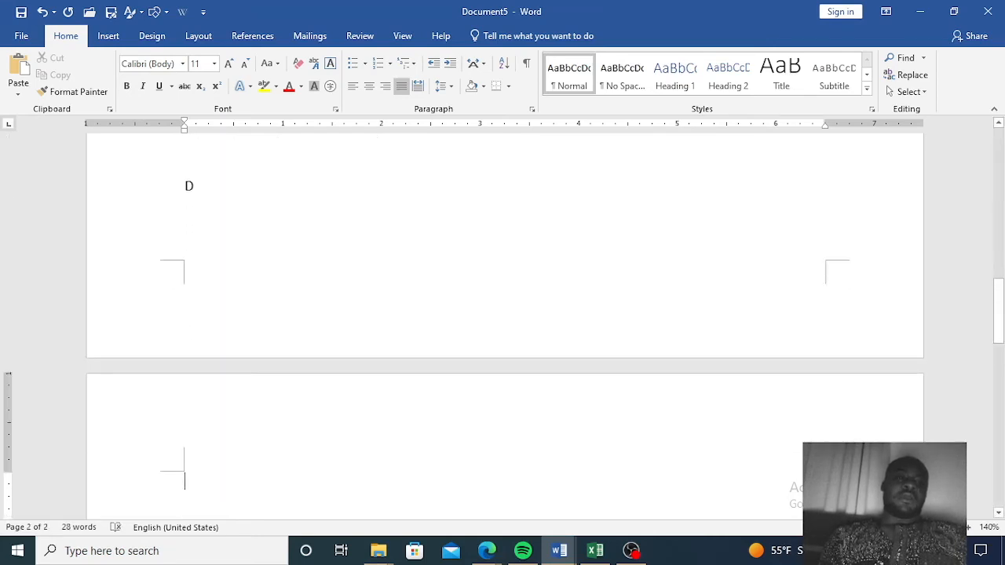
Enter "Ddddd" as the first page's last line, and fill the second page with another "Ddddd" and a column of single D lines
key(BackSpace)
key(BackSpace)
text(ddddd)
key(Return)
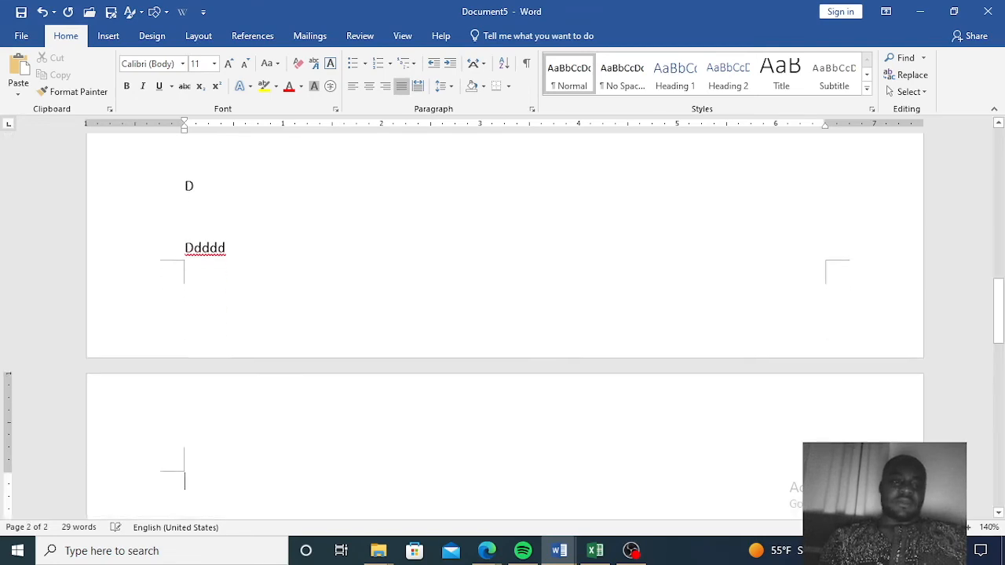
text(ddddd)
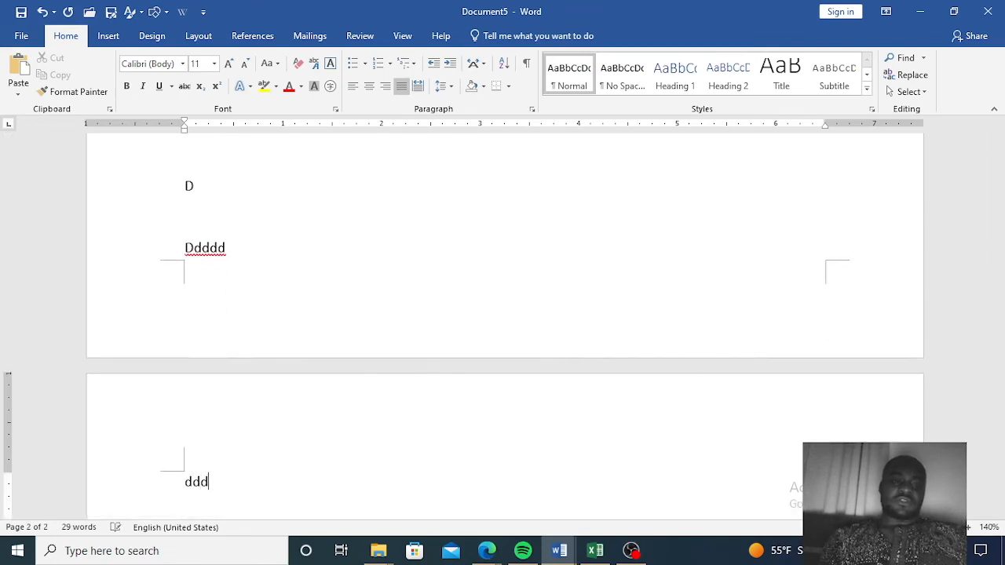
key(Return)
text(d)
key(Return)
text(d d d d d d  d)
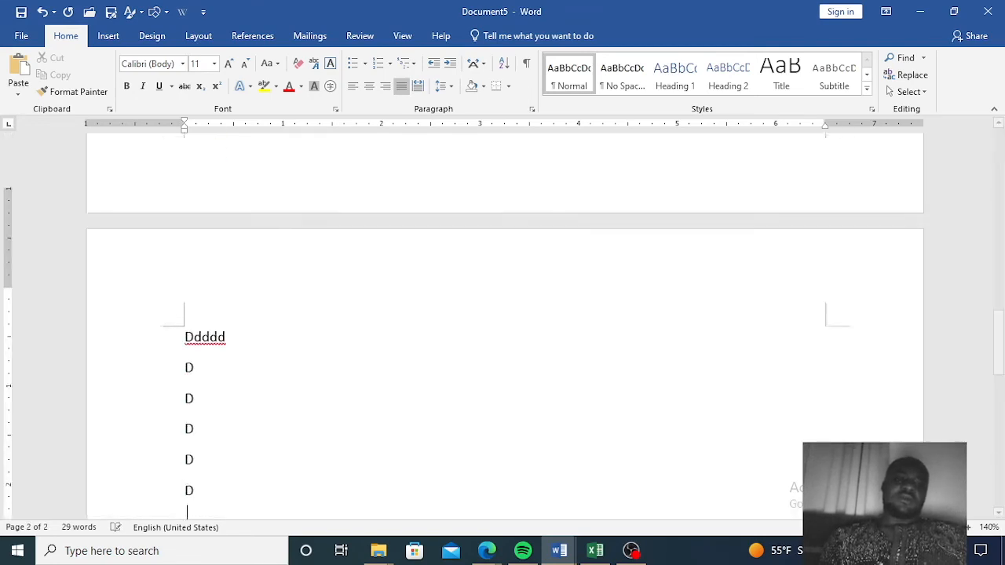
text( d  d d d)
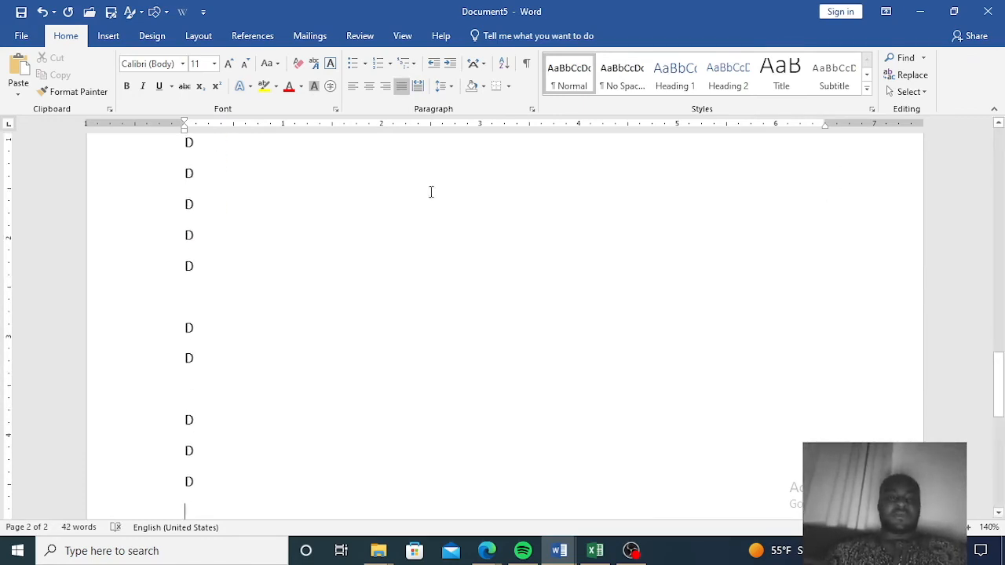
Insert a table with four columns and five rows on the blank line directly below the justified paragraph
scroll(412, 265, up, 15)
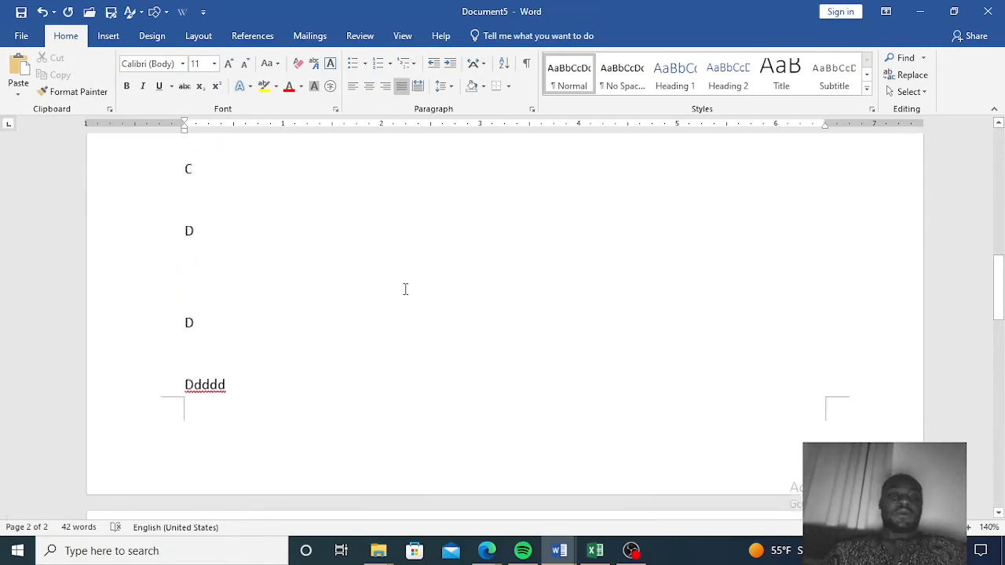
scroll(385, 305, down, 6)
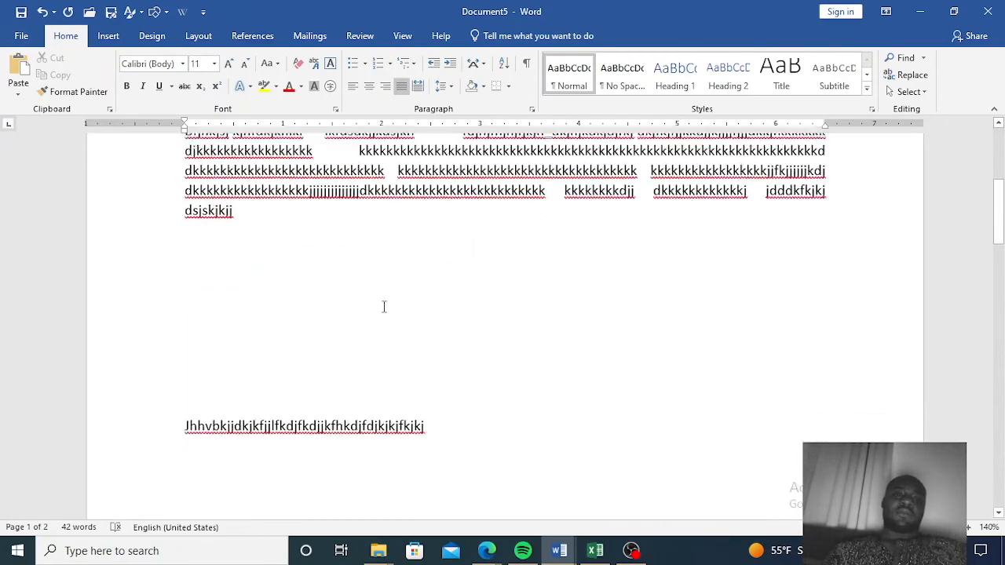
scroll(368, 304, up, 3)
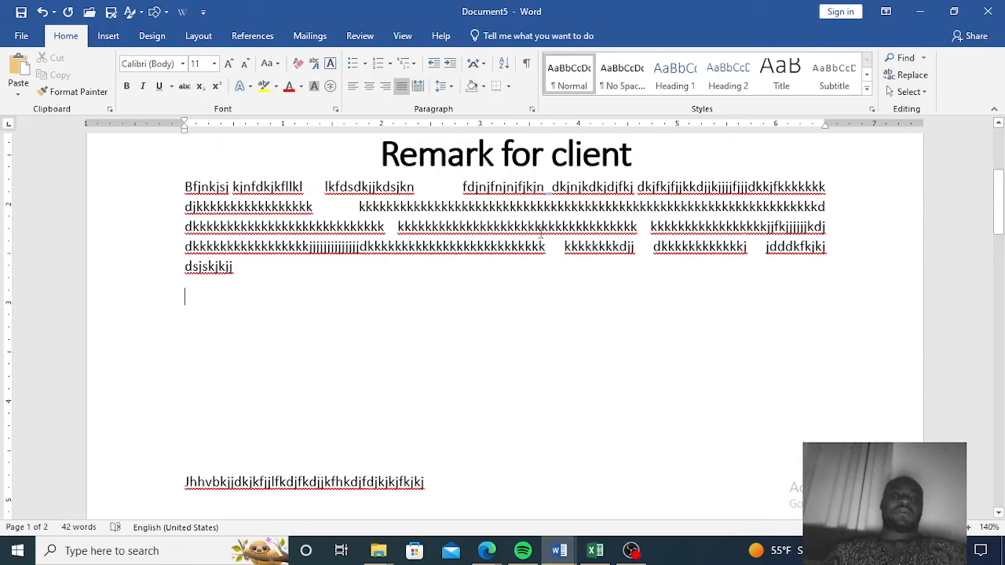
click(109, 40)
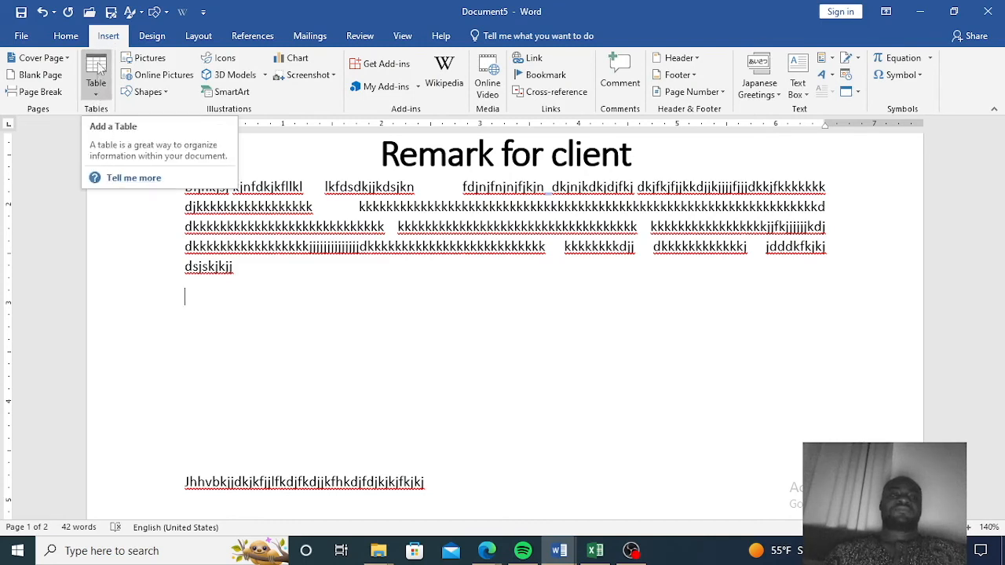
click(96, 96)
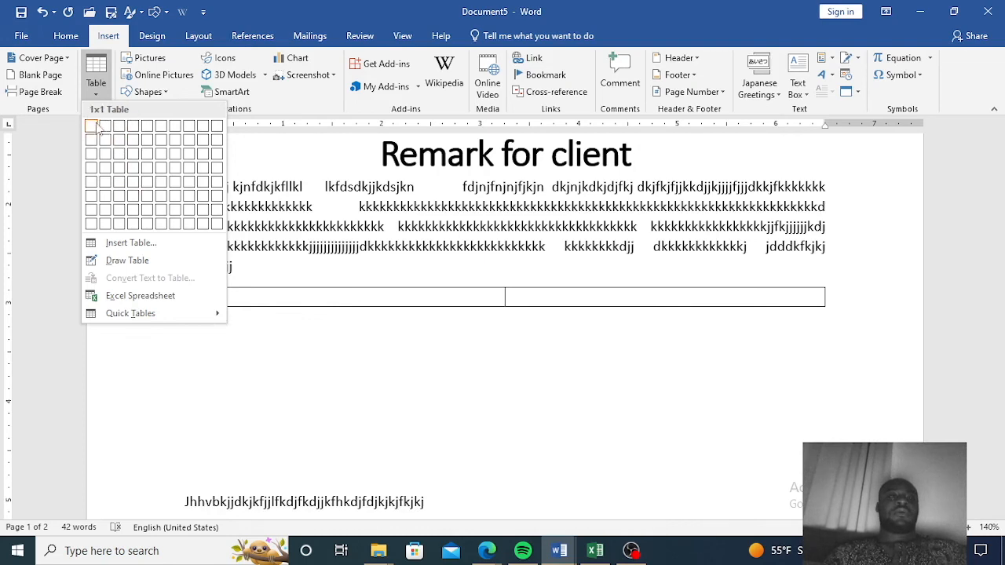
click(136, 182)
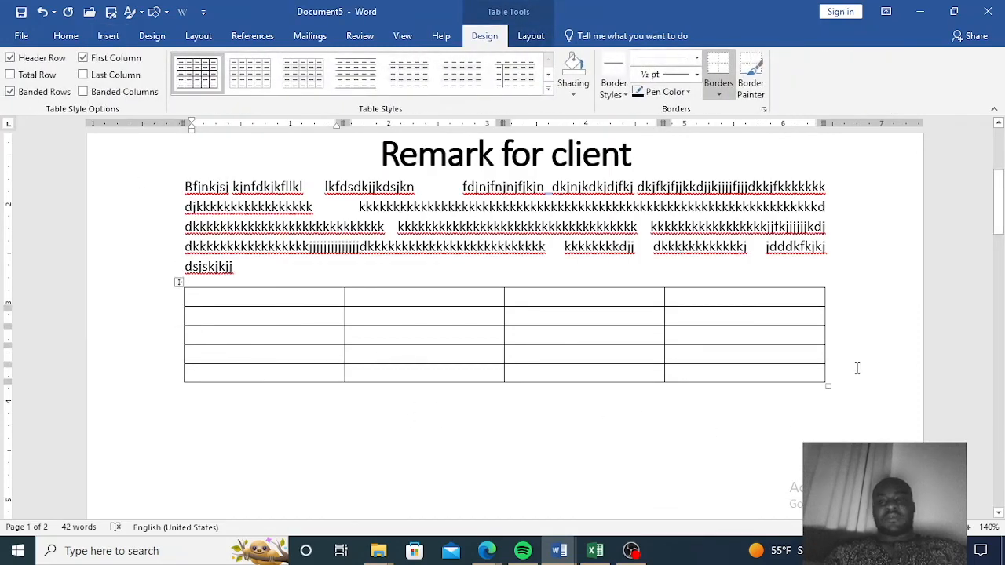
click(237, 403)
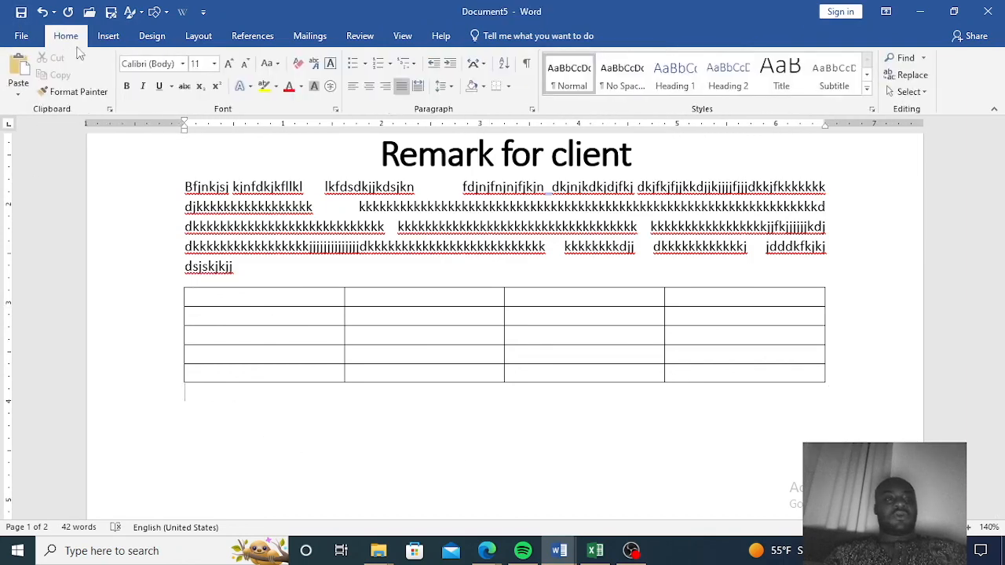
Examine the table size and fixed column width settings for inserting a table, without inserting one
click(107, 36)
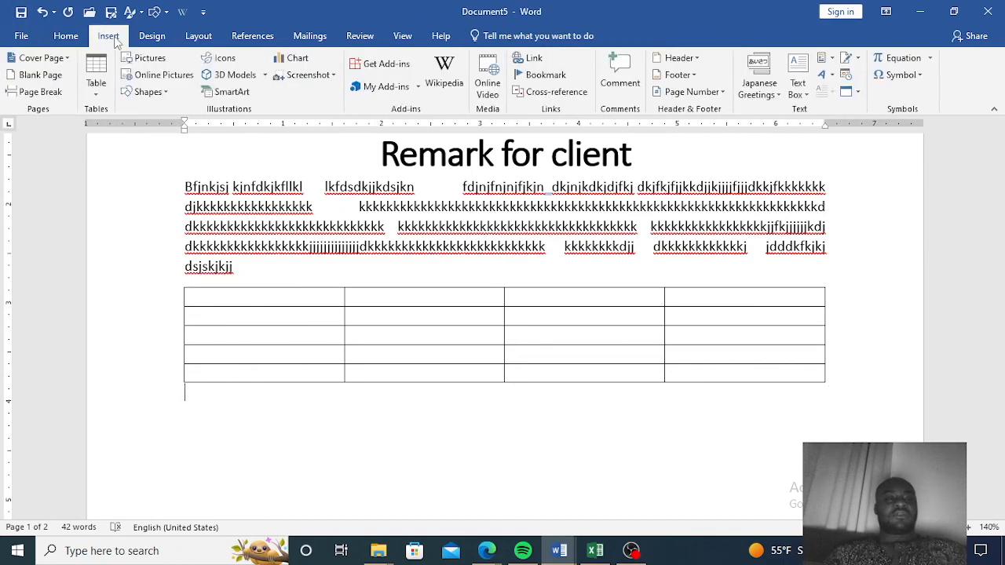
click(94, 93)
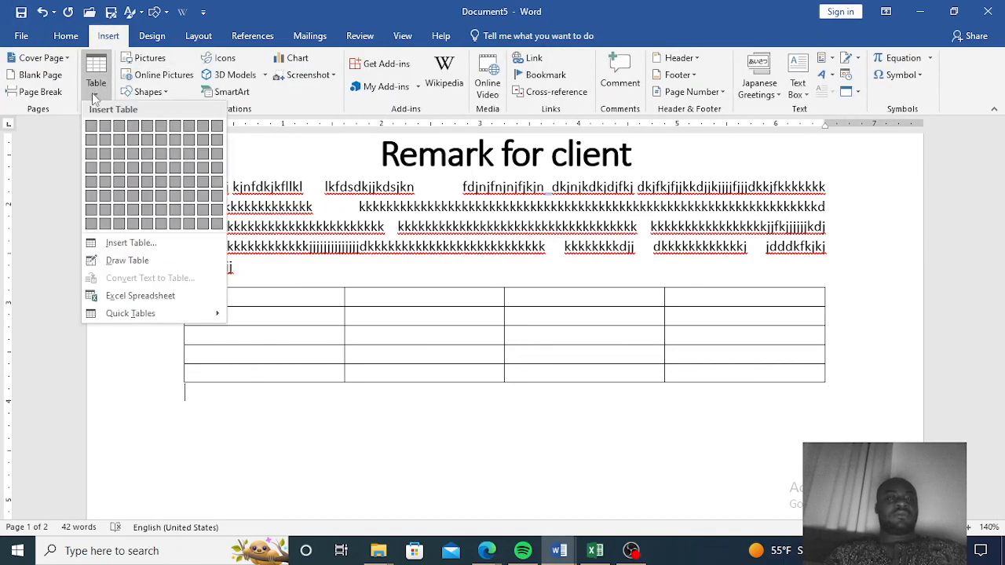
click(137, 249)
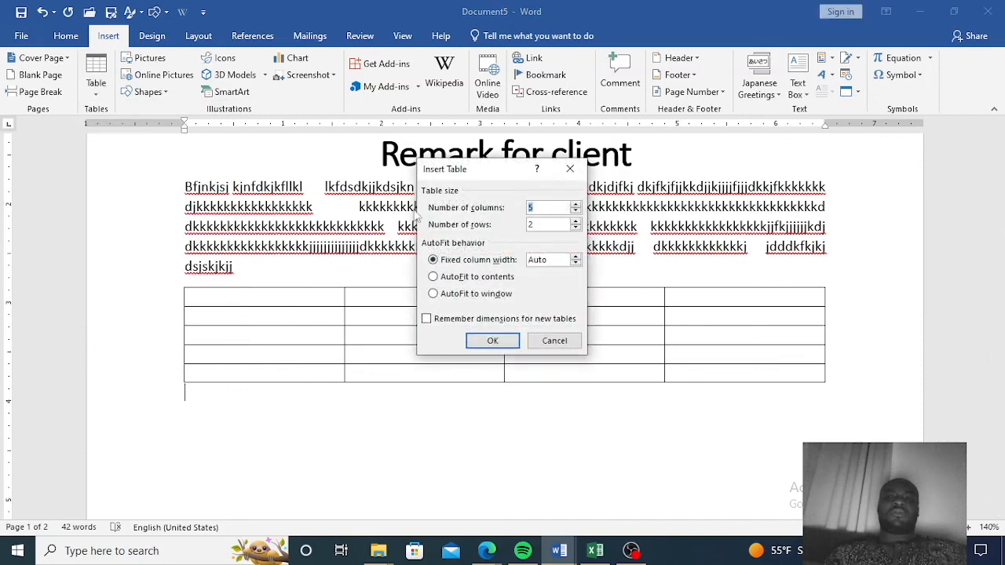
click(578, 257)
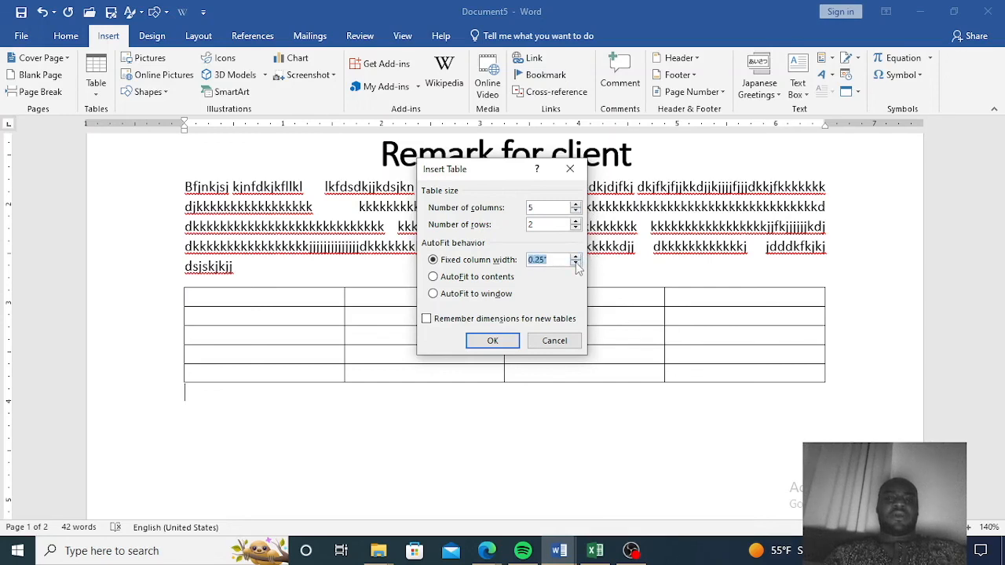
click(576, 264)
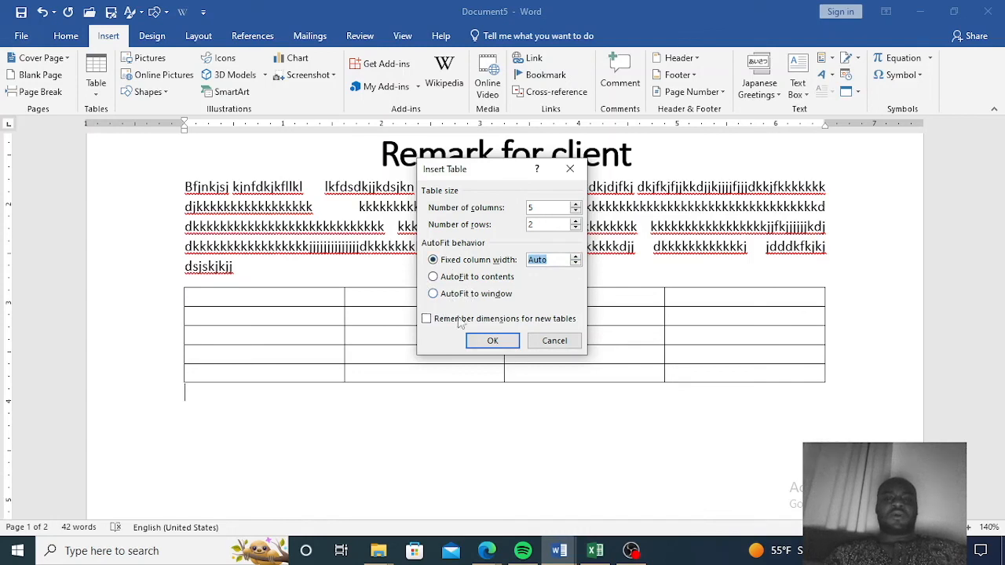
click(569, 171)
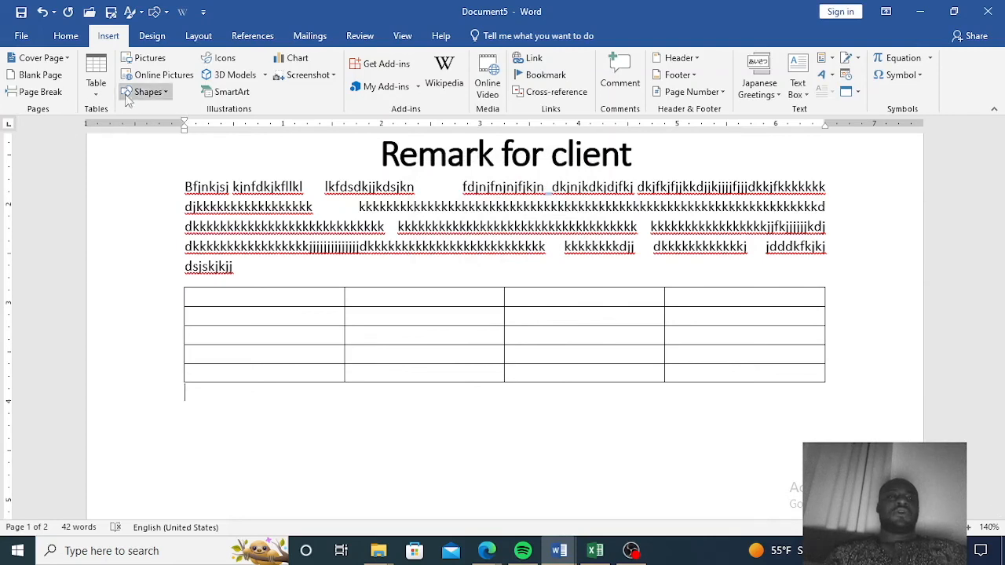
Draw a table freehand below the existing one, with a row of four cells about 0.43" high and smaller cells beneath it
click(95, 92)
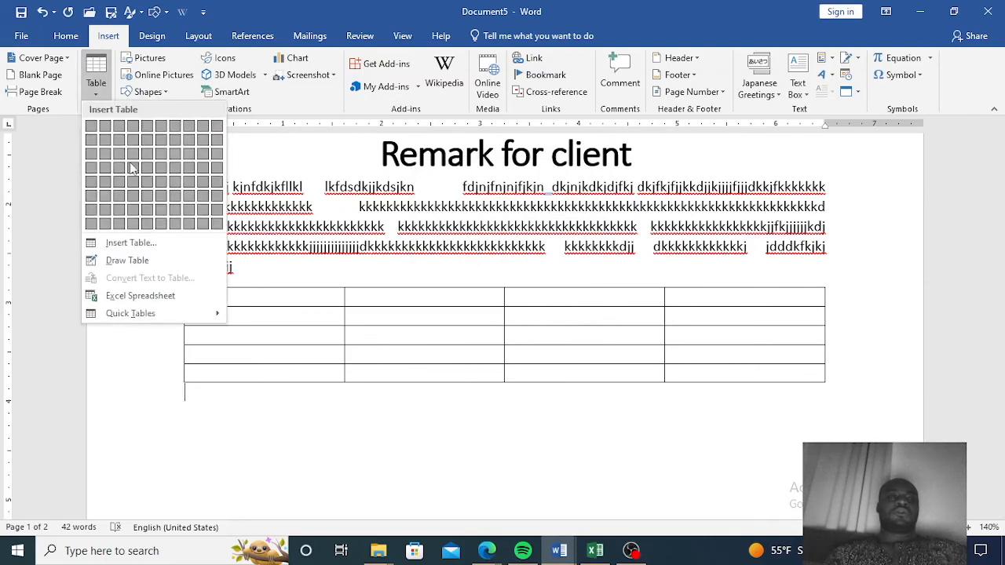
click(143, 260)
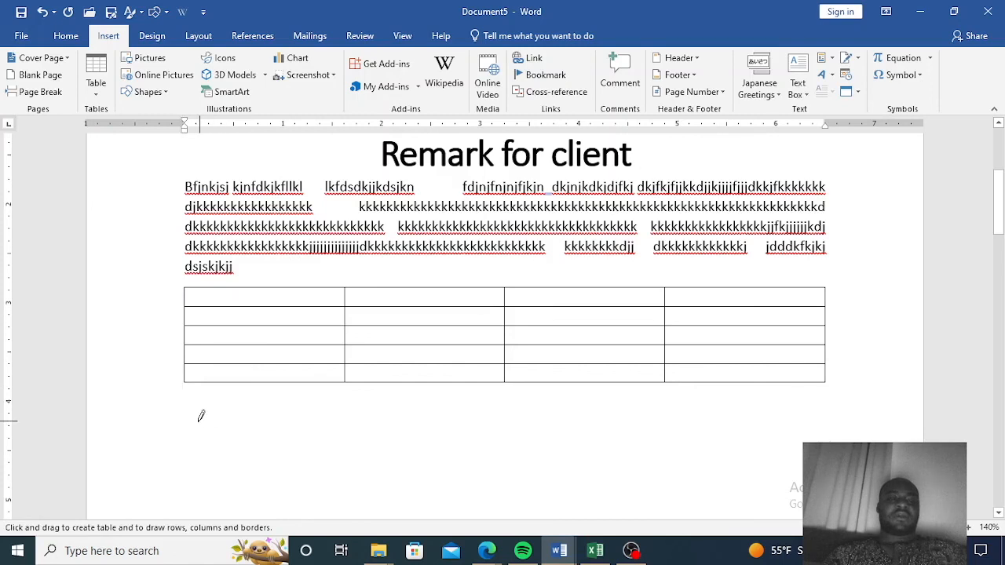
drag(197, 424, 416, 452)
mouse_move(559, 455)
mouse_down()
mouse_move(605, 489)
mouse_move(408, 482)
mouse_move(338, 464)
mouse_up()
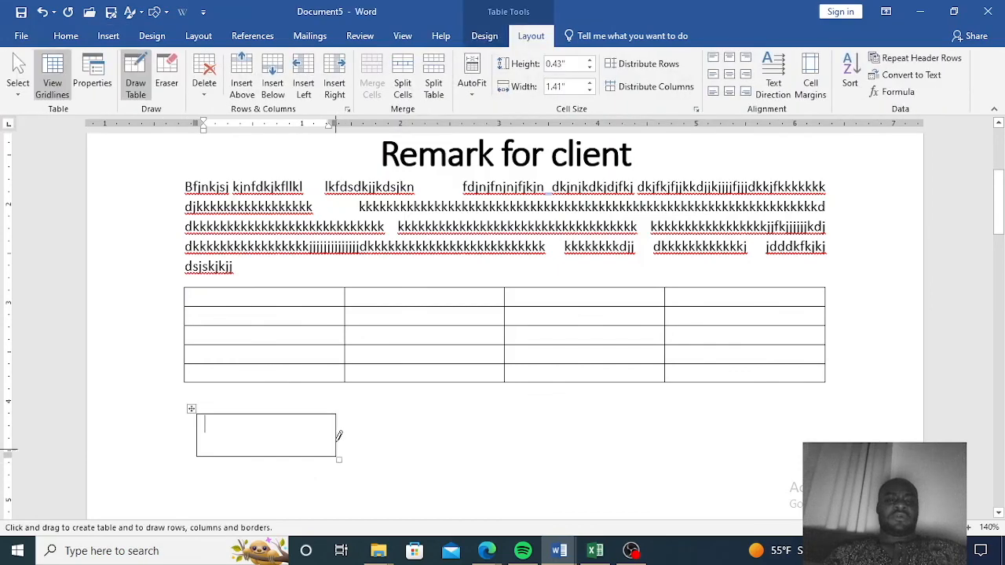
mouse_move(339, 415)
mouse_down()
mouse_move(423, 422)
mouse_move(464, 452)
mouse_up()
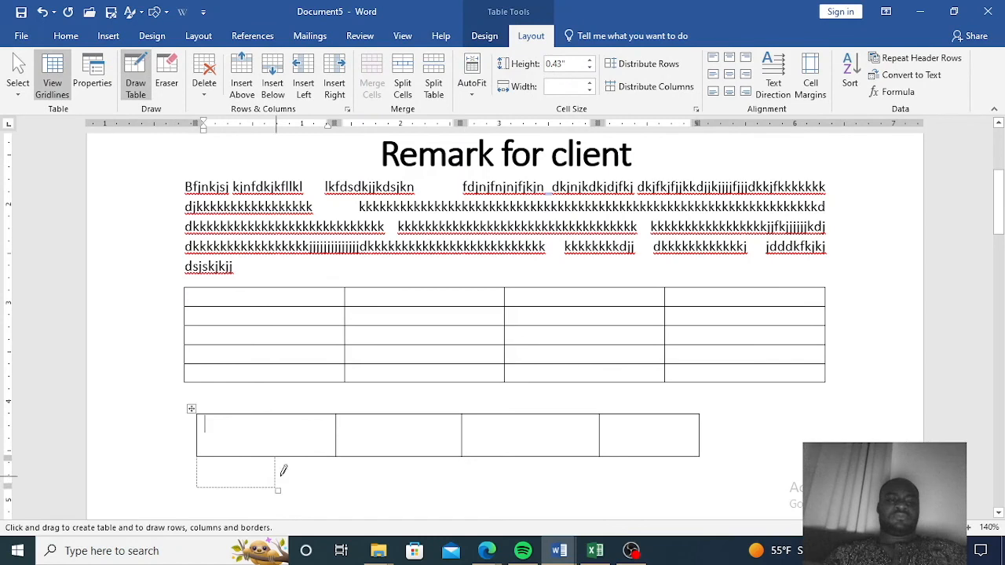
drag(297, 457, 369, 487)
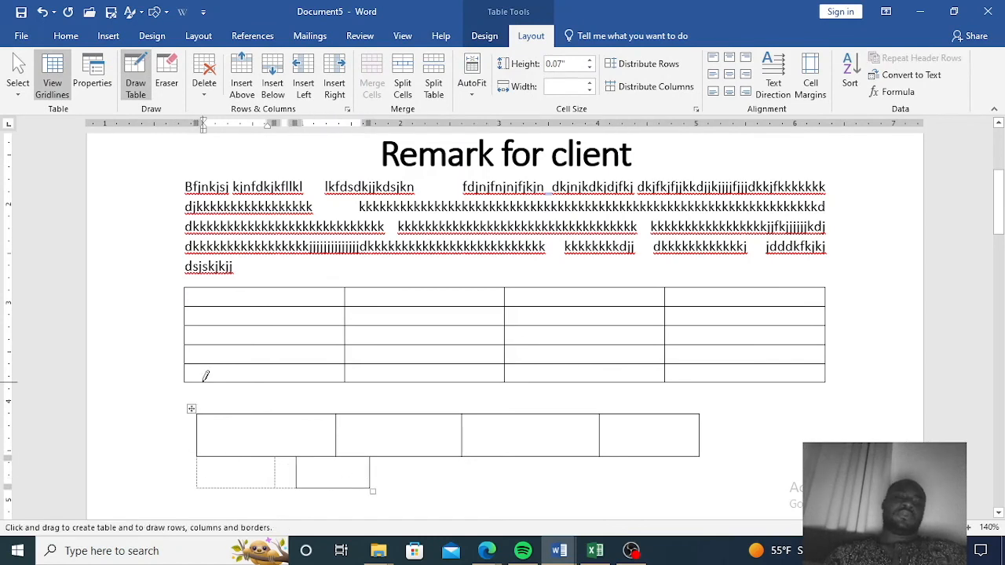
Undo all the freehand-drawn table cells below the four-column table
click(42, 13)
click(42, 12)
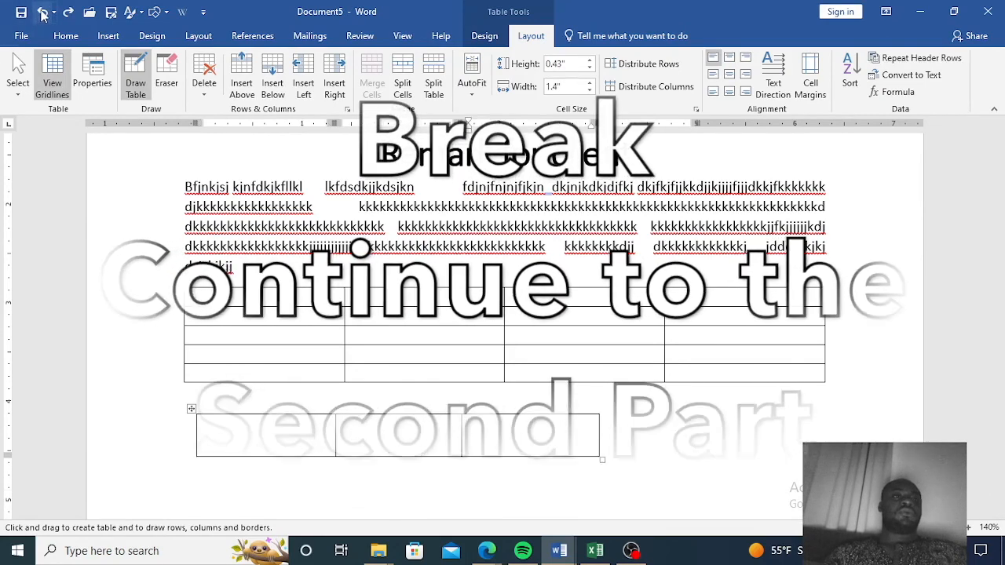
click(43, 13)
click(42, 13)
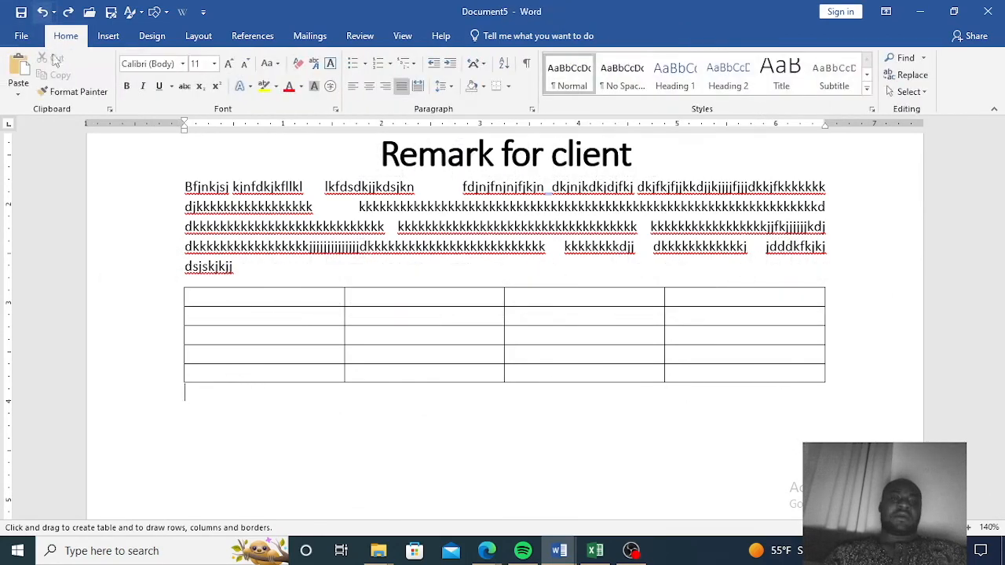